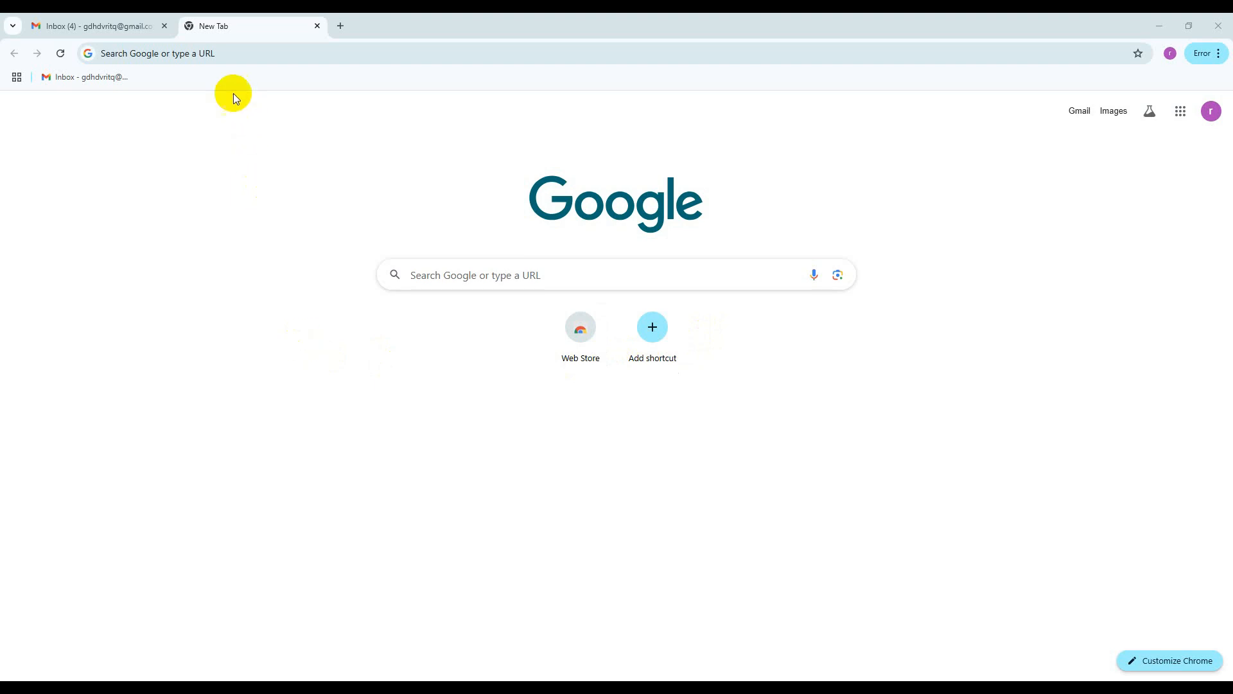
# Search Google for paperform and open the official Paperform website from the results
pyautogui.click(195, 55)
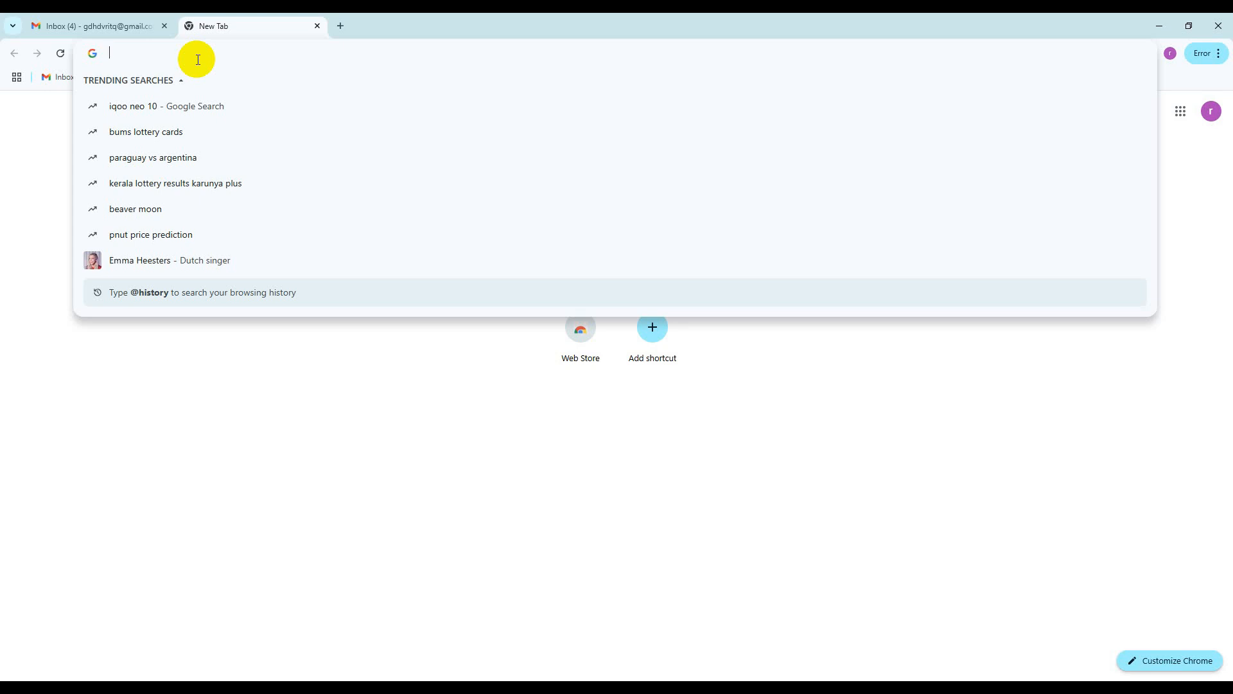
pyautogui.write('paperfor')
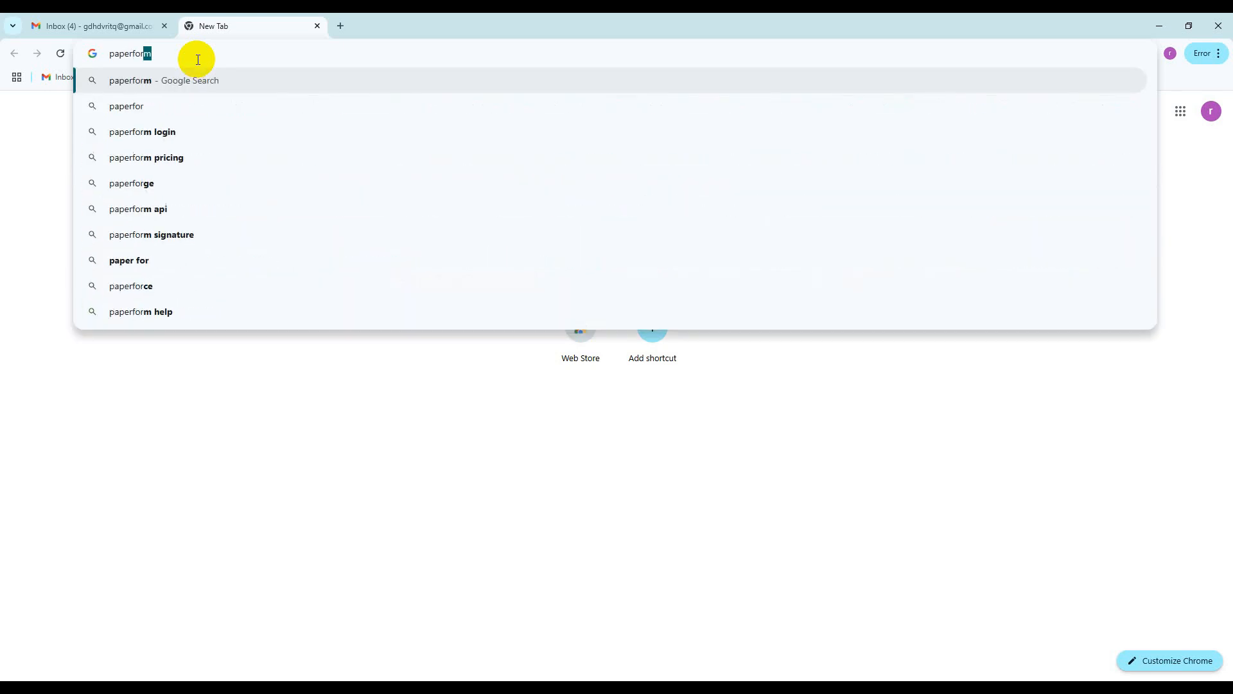
pyautogui.write('m')
pyautogui.press('Return')
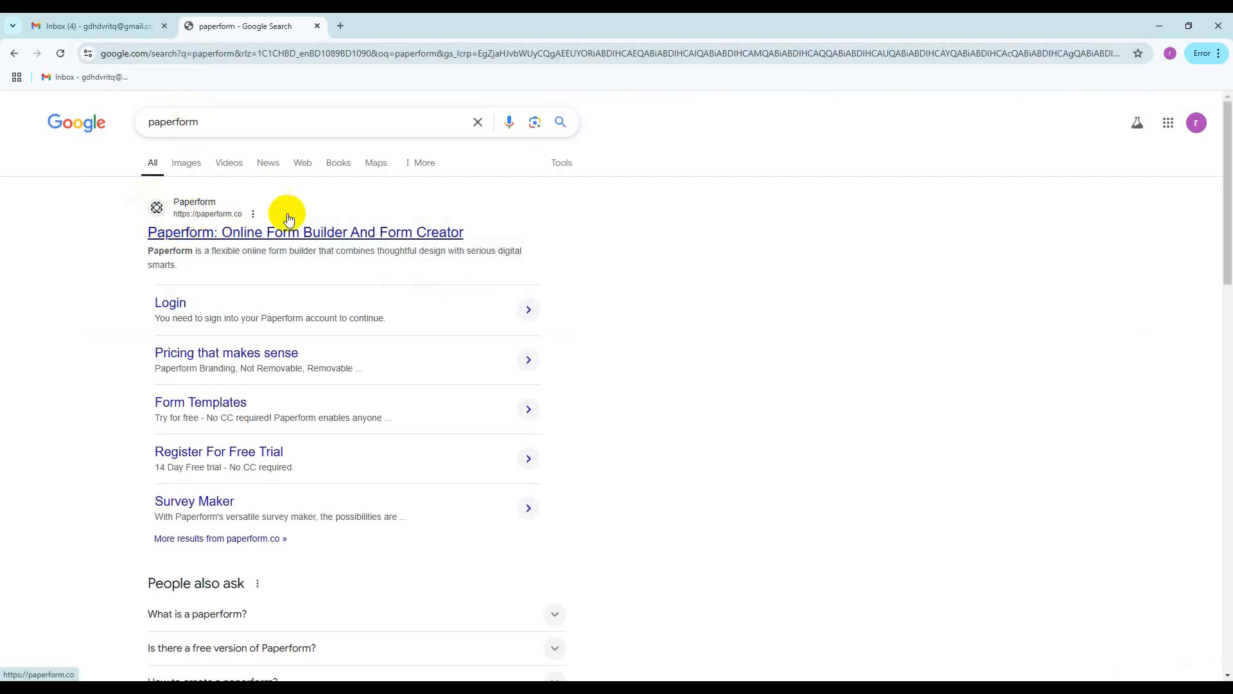
pyautogui.click(272, 232)
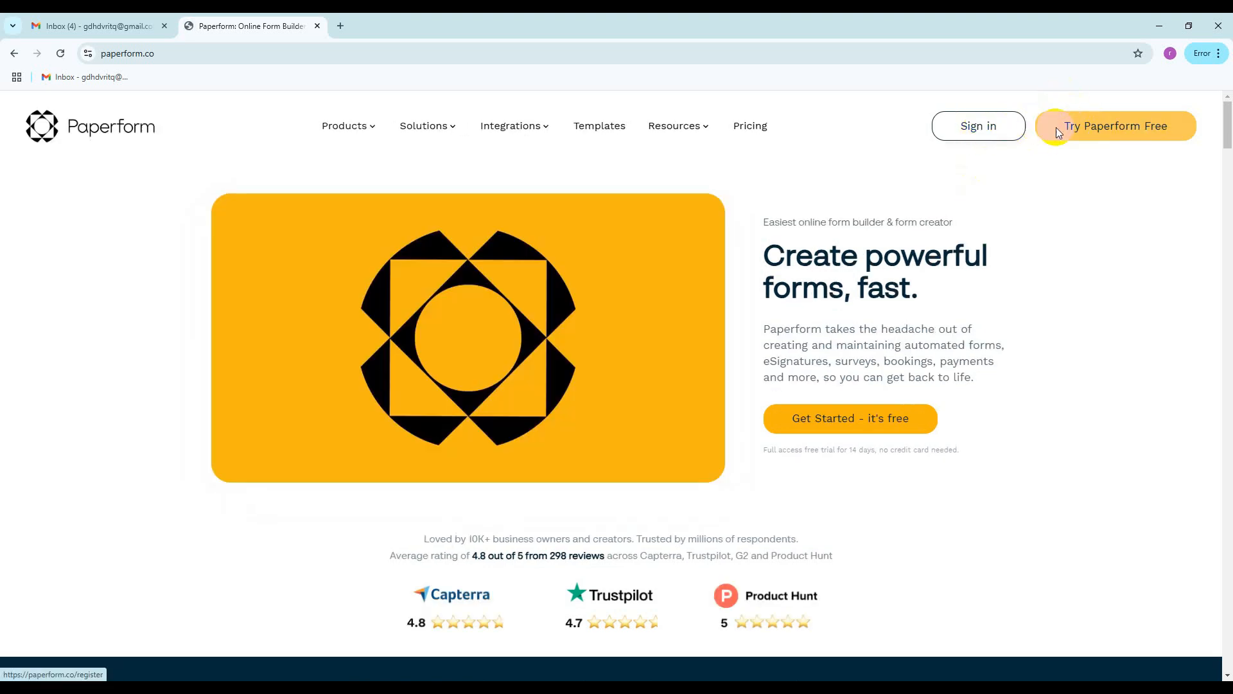
# Sign in to Paperform with the existing Google account and approve sharing its details
pyautogui.click(979, 126)
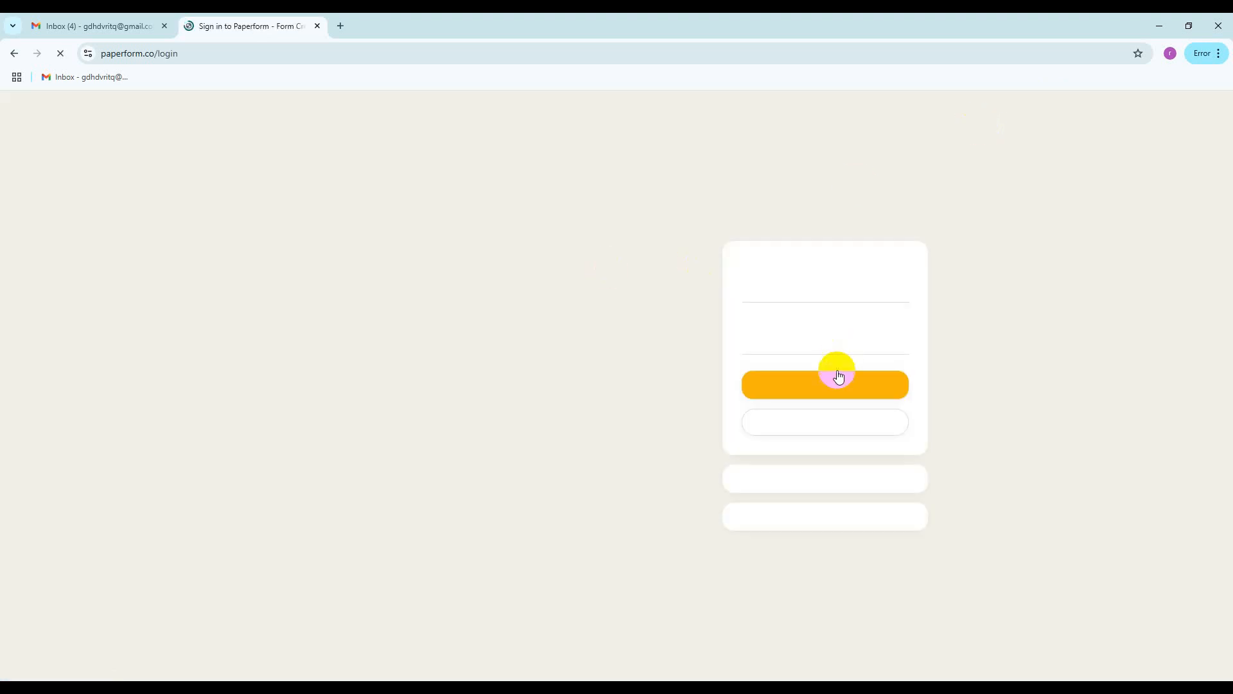
pyautogui.click(835, 403)
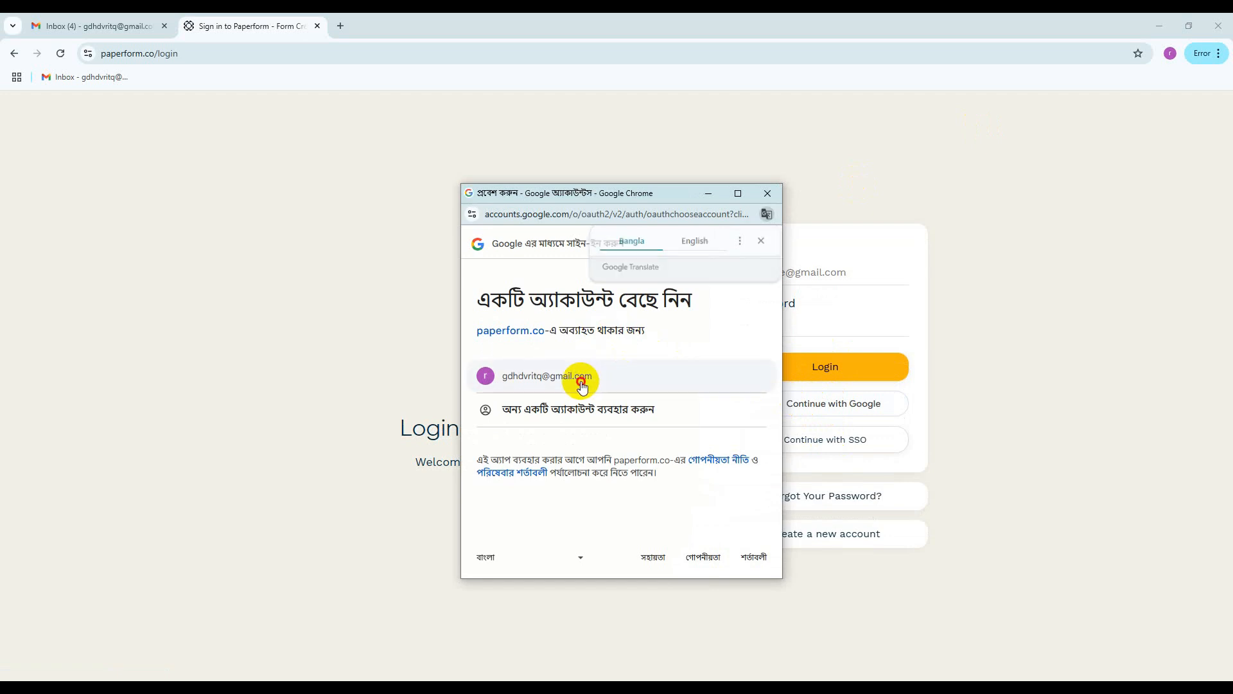
pyautogui.click(580, 378)
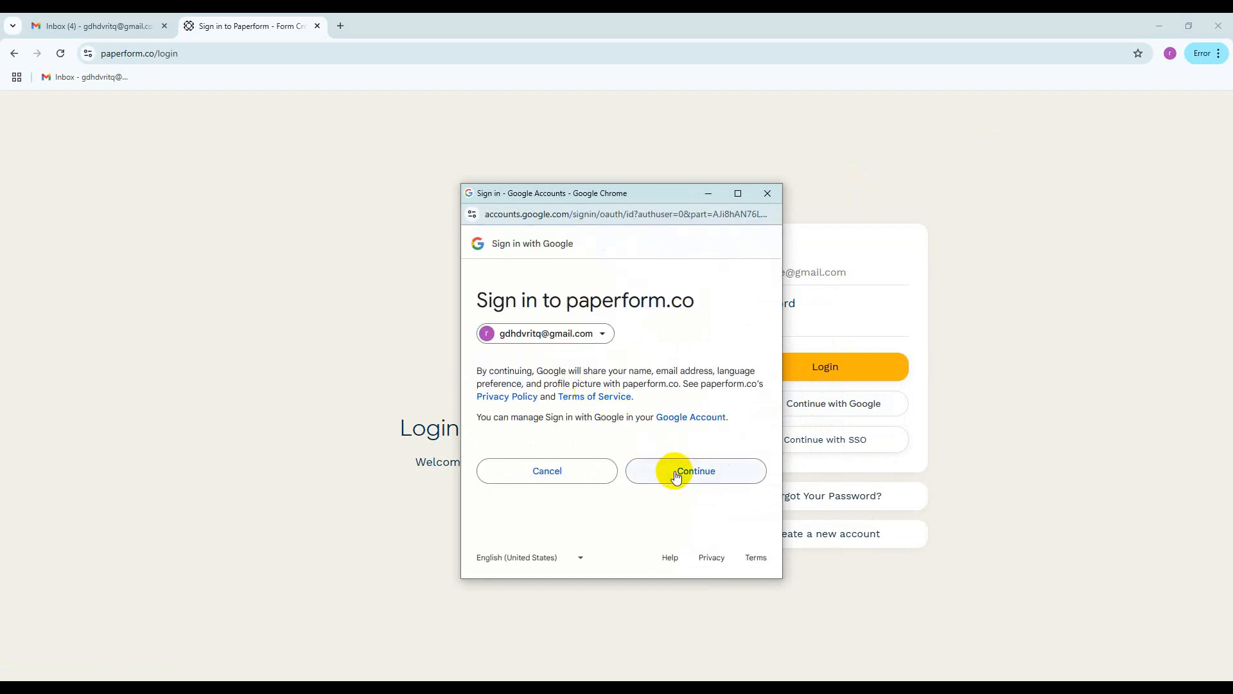
pyautogui.click(676, 474)
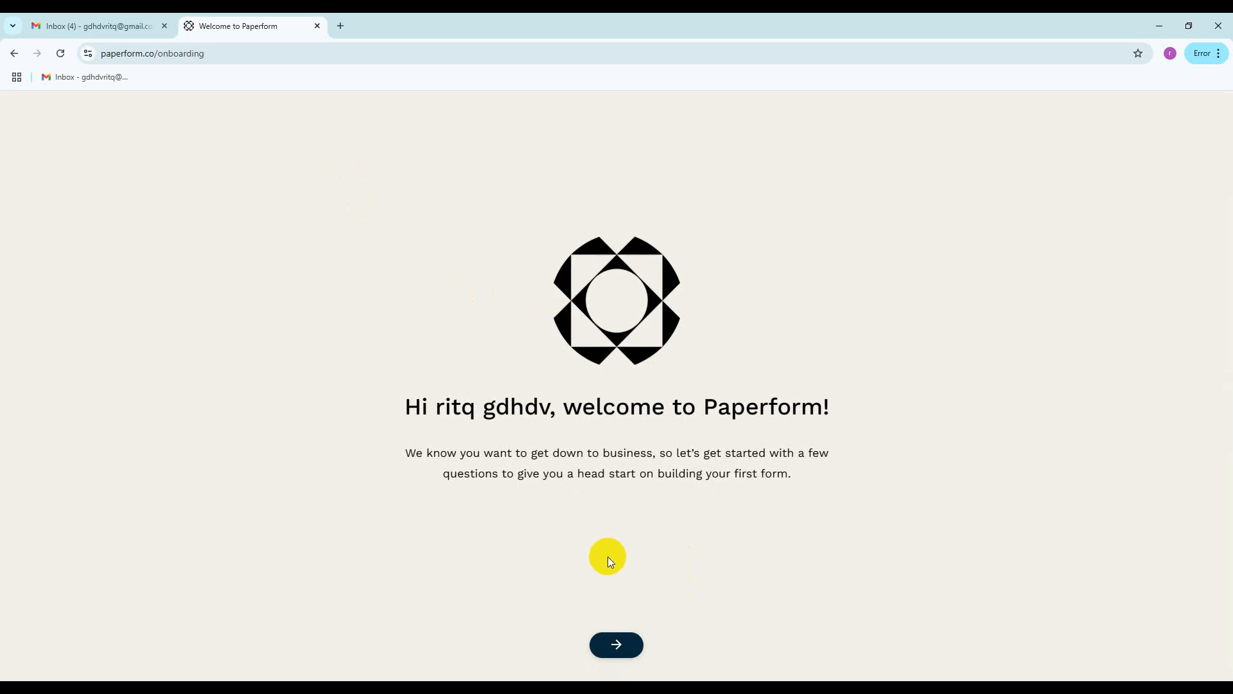
# Answer the onboarding questions with Lead generation forms as the first creation, edm3 as the organization and 10 as the number of people
pyautogui.click(617, 644)
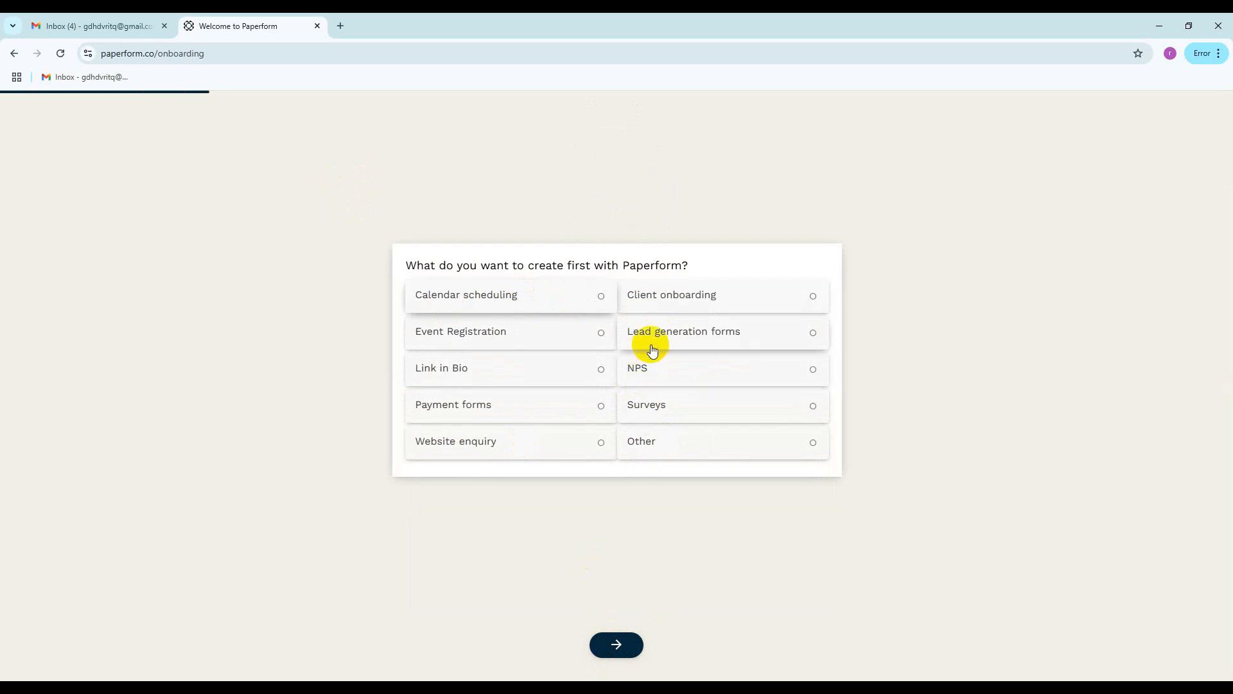
pyautogui.click(680, 333)
pyautogui.click(621, 654)
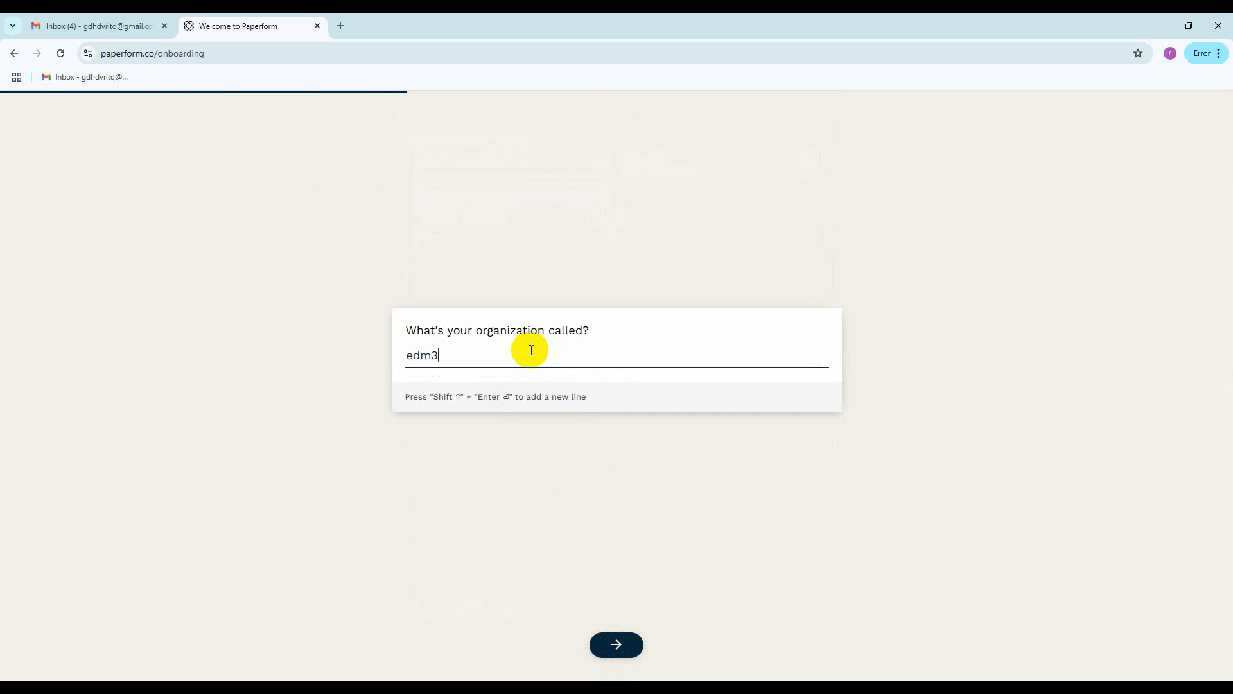
pyautogui.click(615, 643)
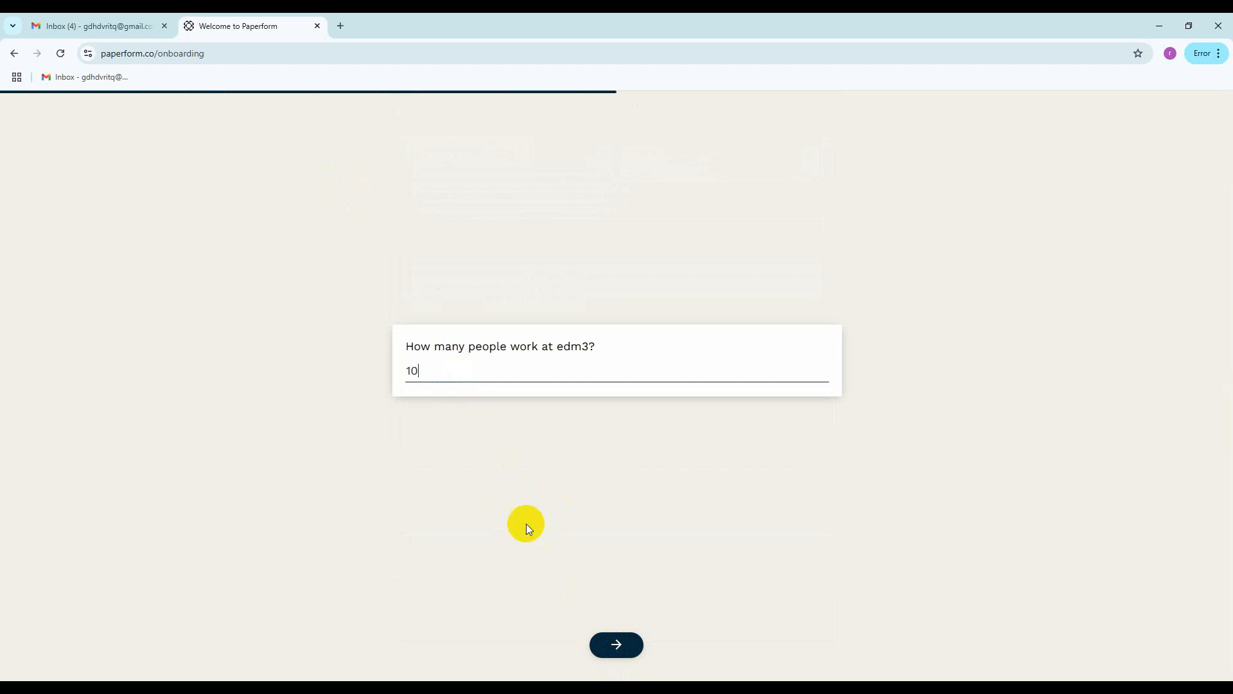
pyautogui.click(615, 645)
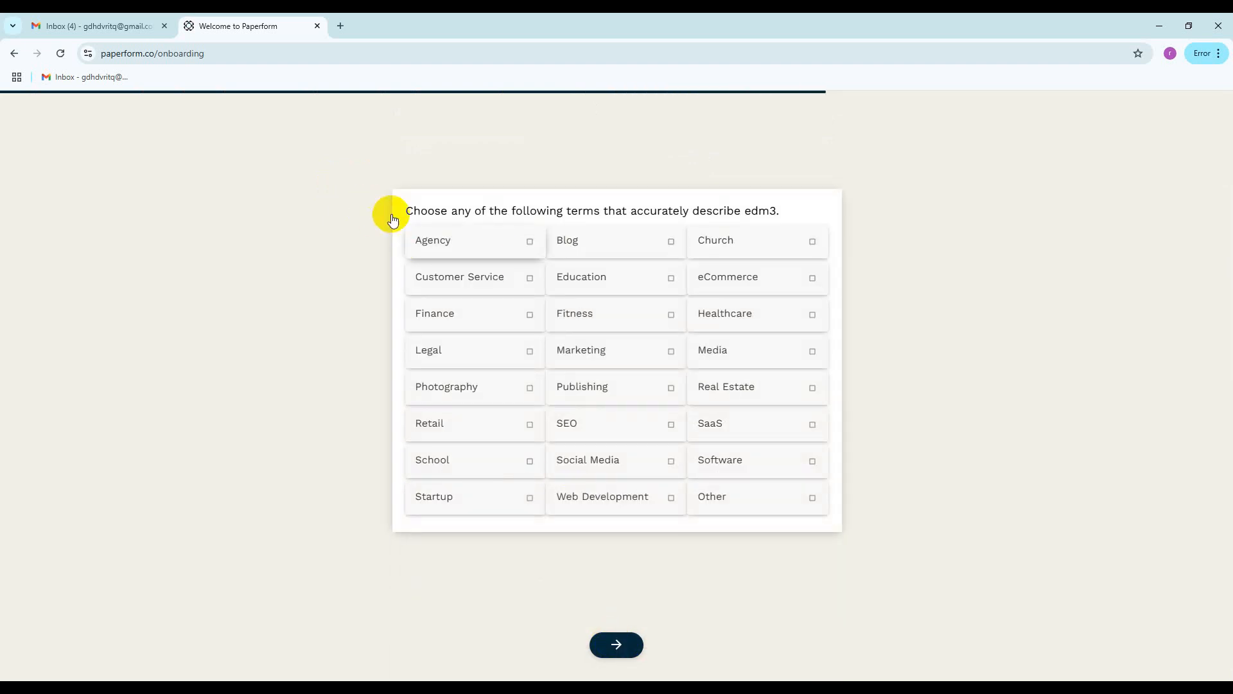
# Describe the organization as Agency, eCommerce, Fitness, Legal, Publishing and Marketing, and submit the selection
pyautogui.click(485, 245)
pyautogui.click(723, 283)
pyautogui.click(620, 314)
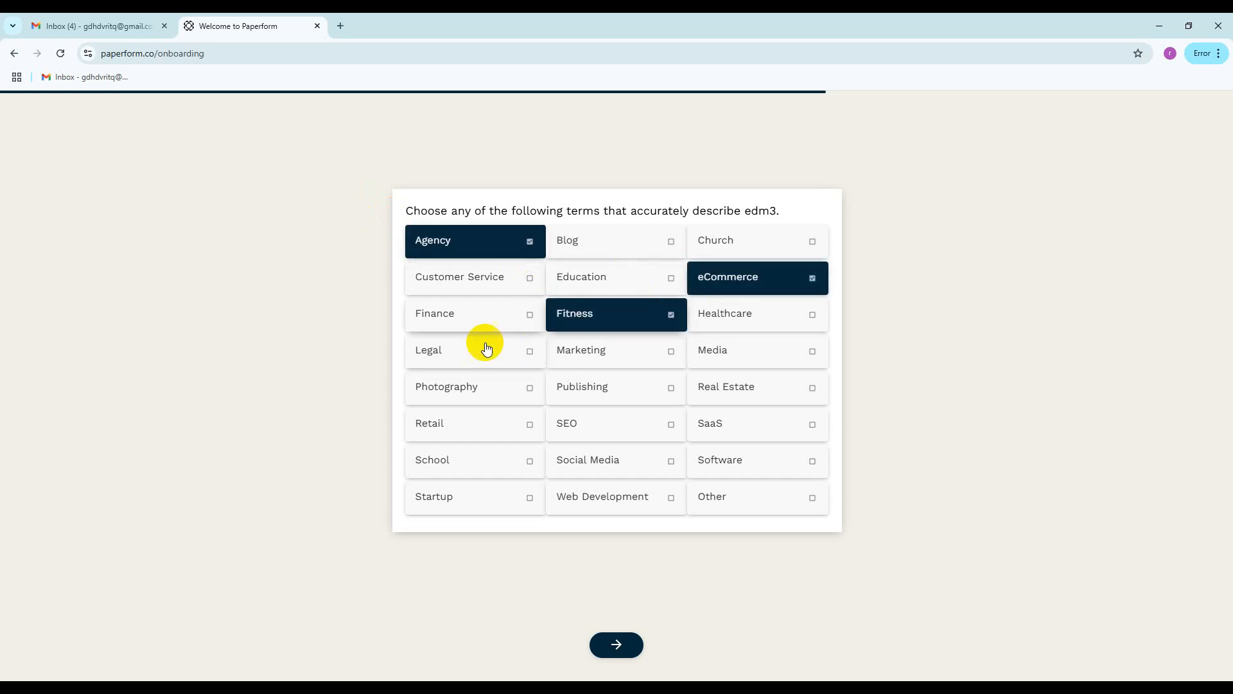
pyautogui.click(481, 350)
pyautogui.click(553, 389)
pyautogui.click(600, 352)
pyautogui.click(610, 641)
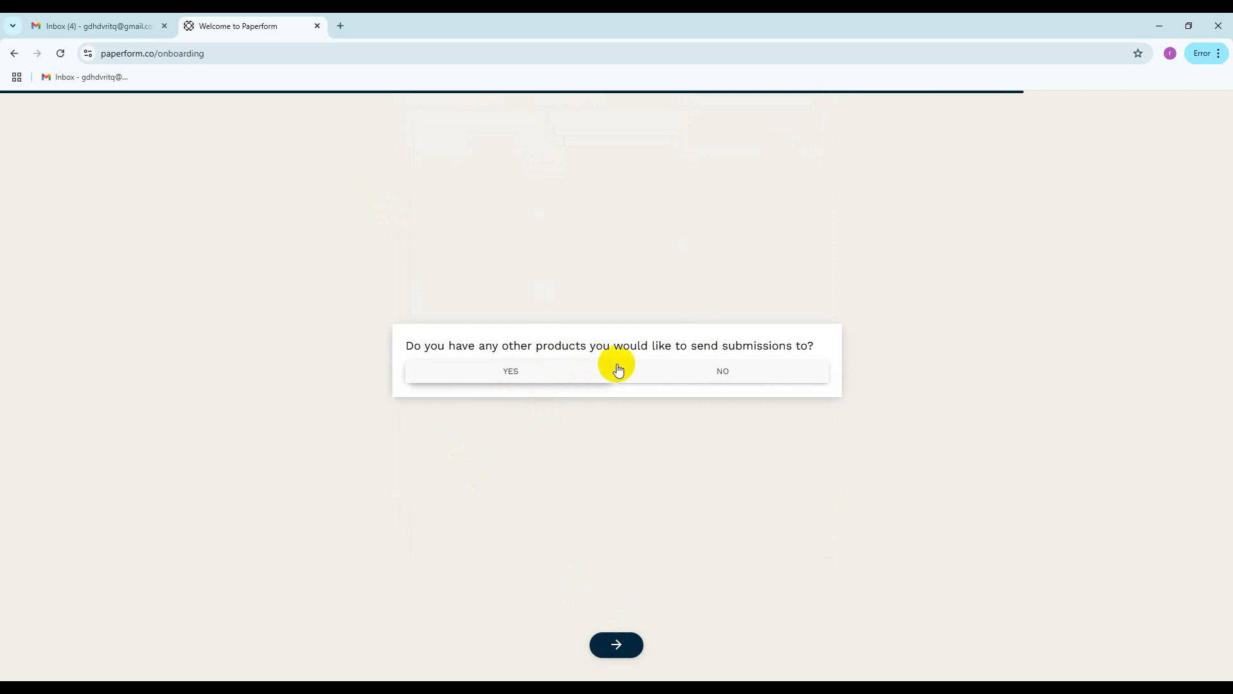
# Answer No to sending submissions to other products, choose Social media as the referral source, and finish the onboarding
pyautogui.click(723, 374)
pyautogui.click(617, 644)
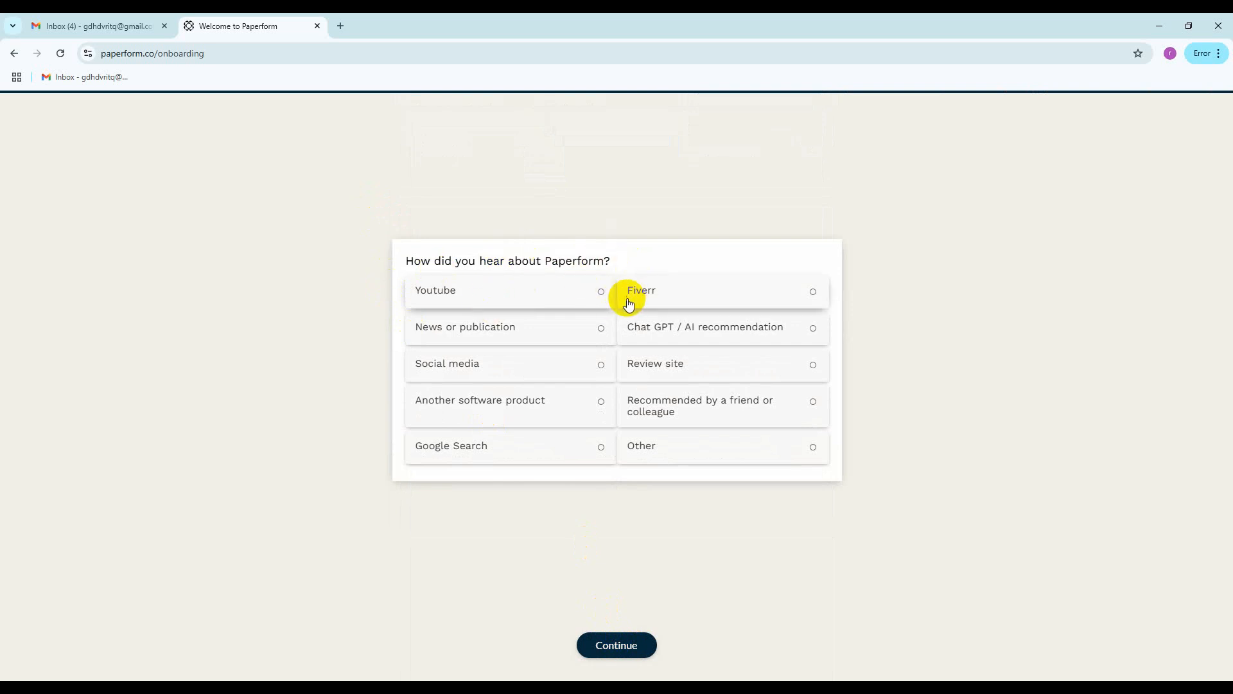
pyautogui.click(480, 367)
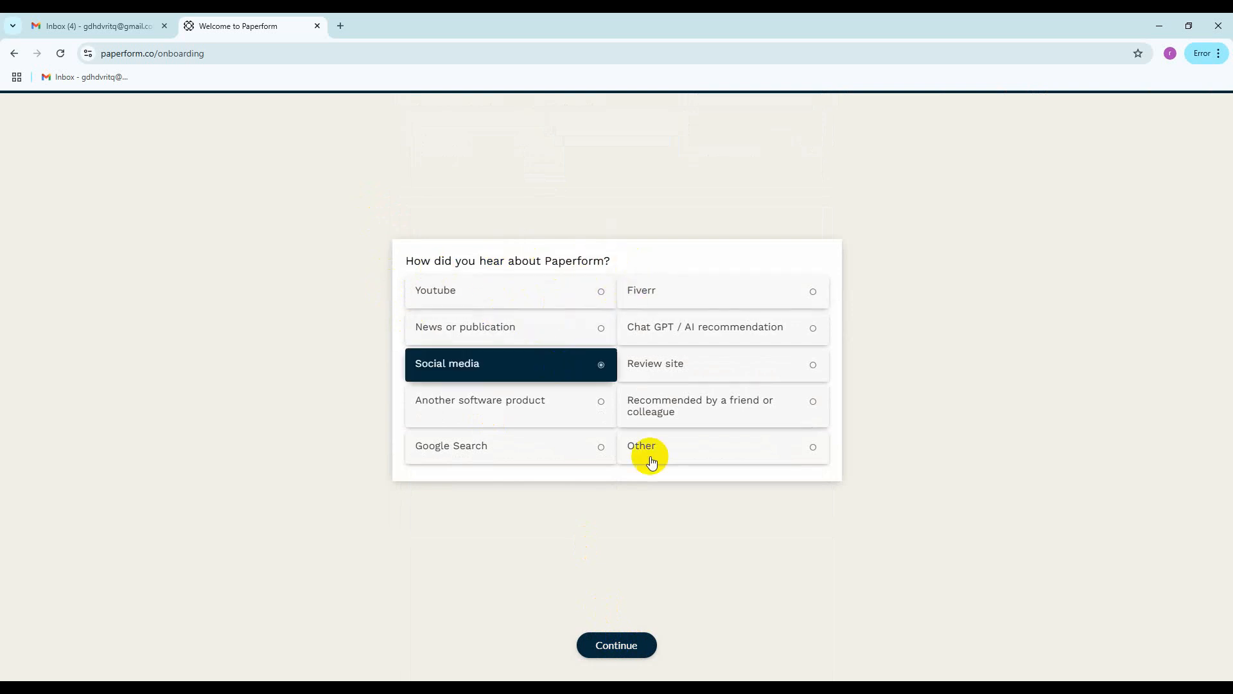
pyautogui.click(618, 645)
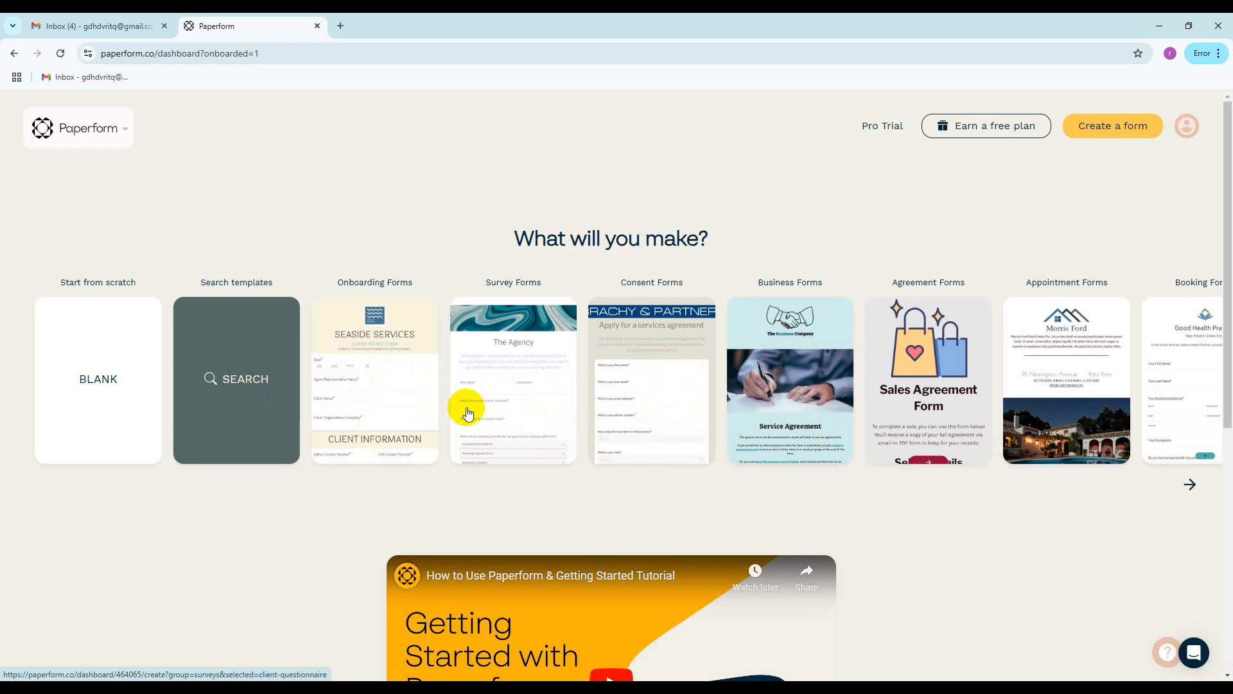
# Dismiss the announcement about the Publish forms feature on the dashboard
pyautogui.scroll(-1, 565, 424)
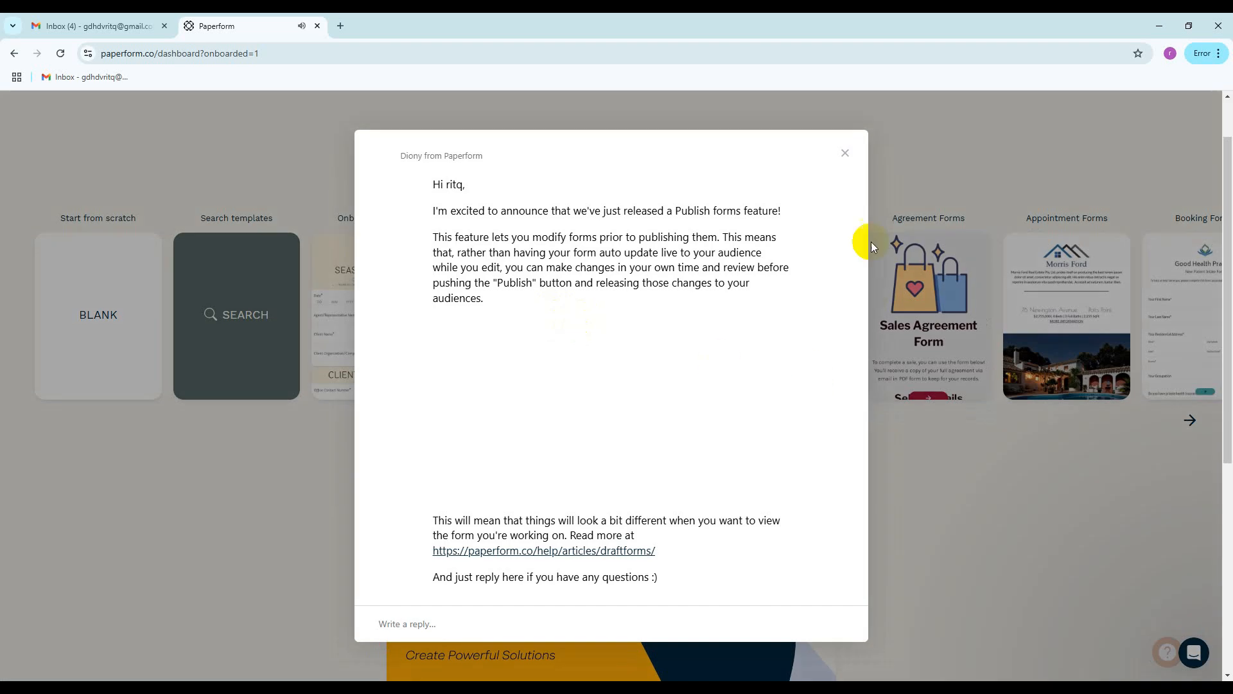
pyautogui.click(845, 153)
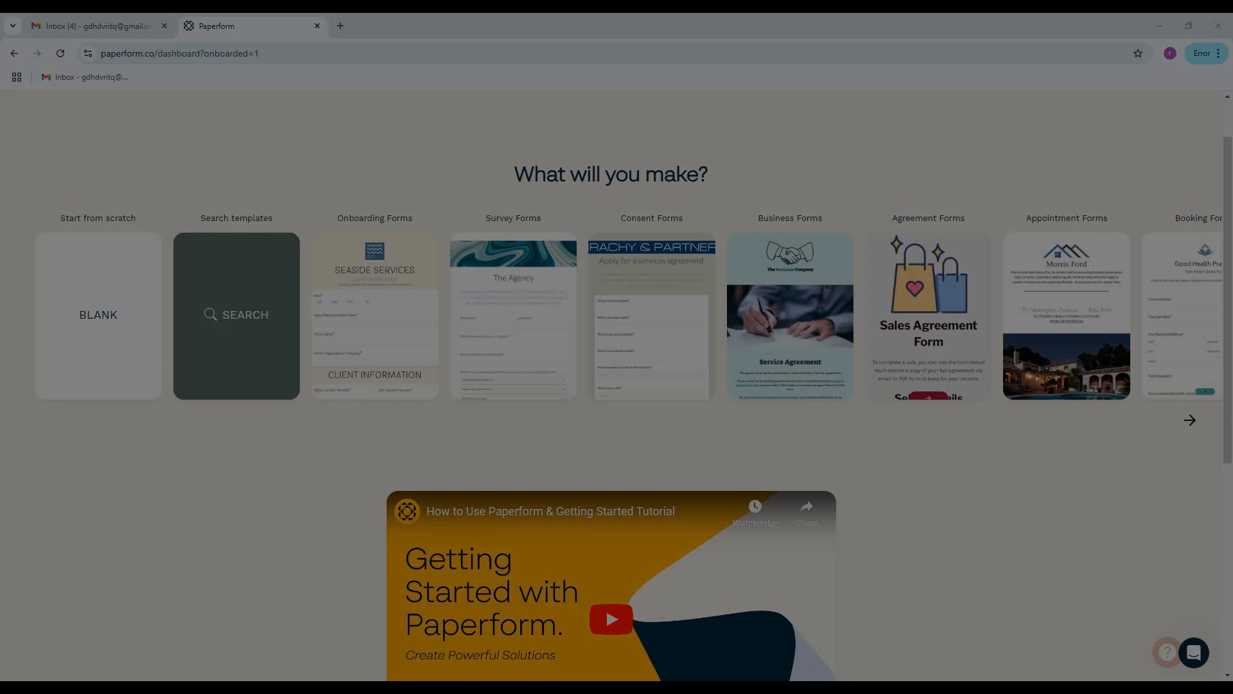
# Browse the form template categories on the dashboard and return to the first ones
pyautogui.moveTo(333, 166); pyautogui.dragTo(1230, 465)
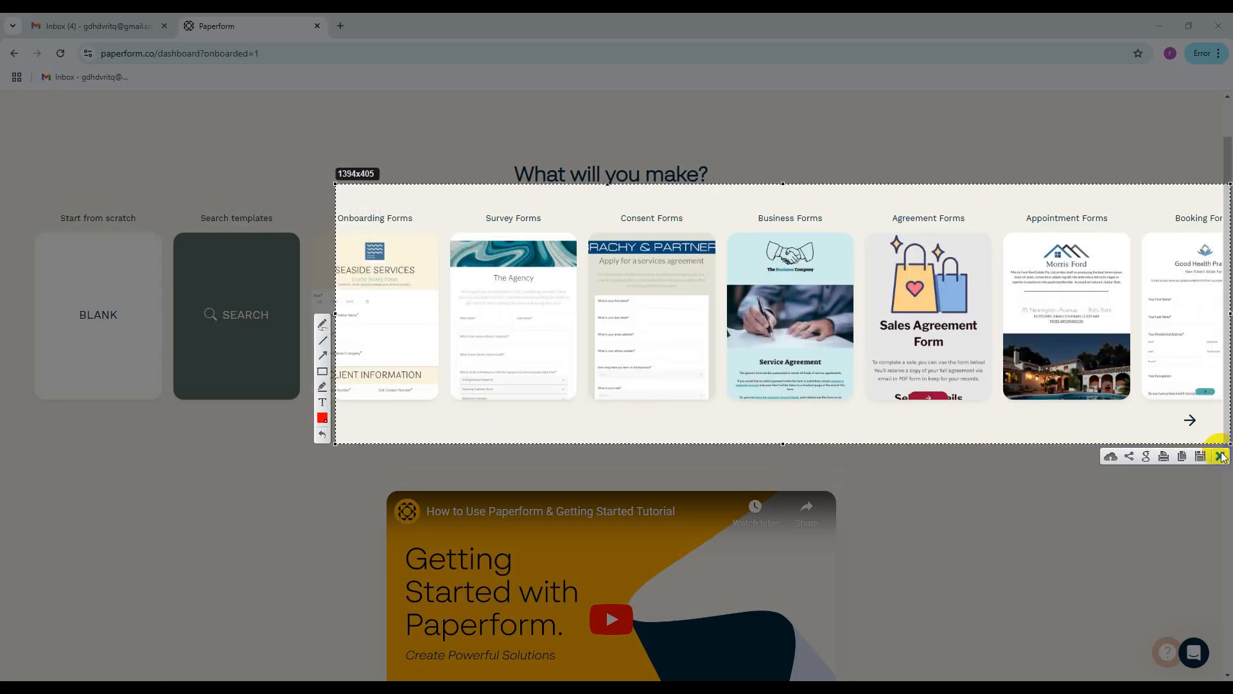
pyautogui.click(1220, 450)
pyautogui.click(1191, 420)
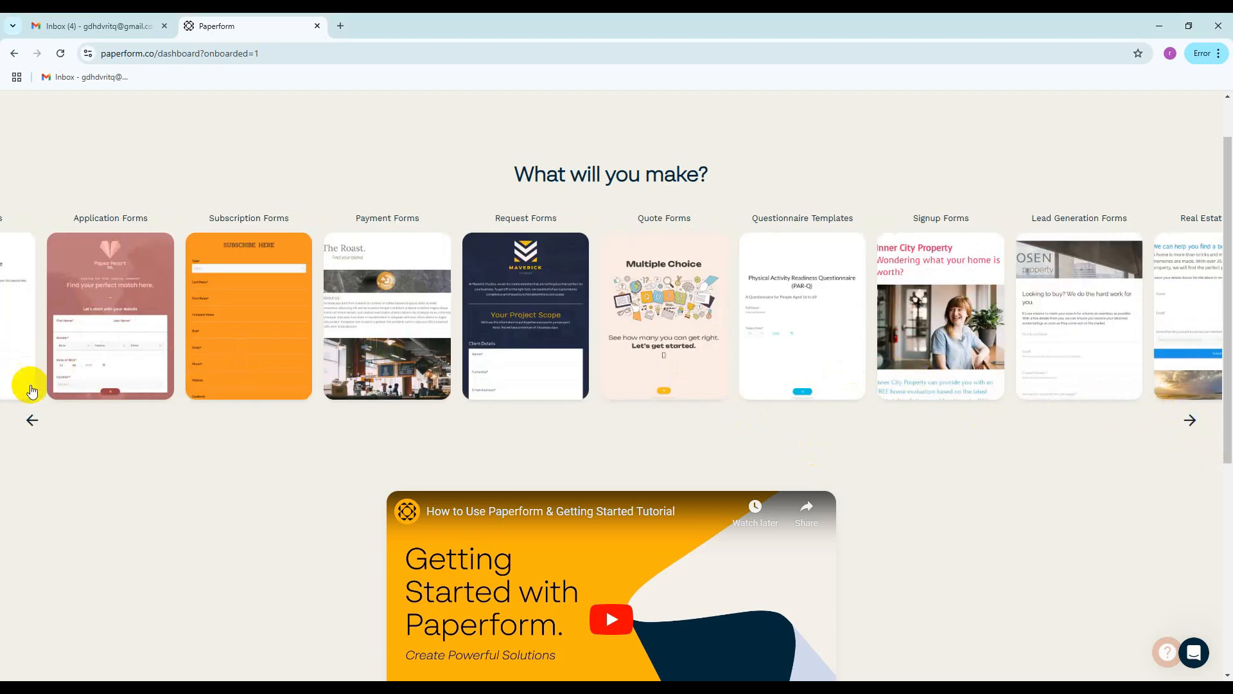
pyautogui.click(26, 424)
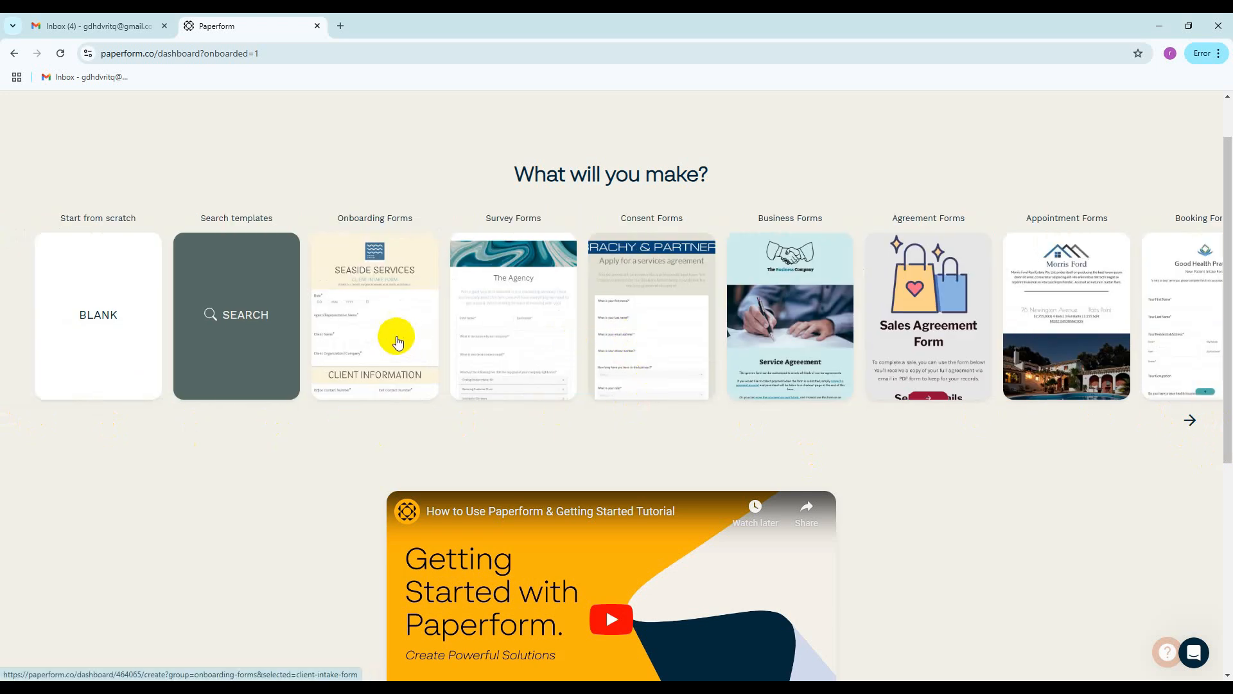
# Open the Client Intake Form Template from the Onboarding Forms category and review its preview through to the submit button
pyautogui.click(402, 341)
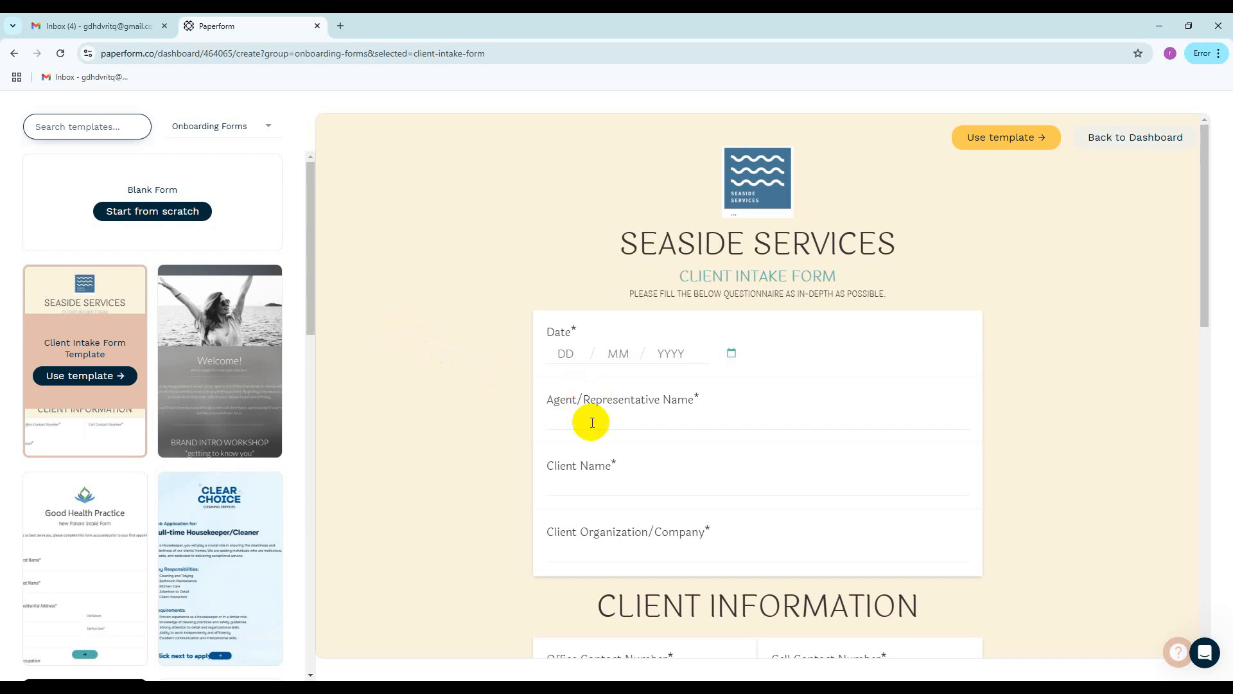
pyautogui.scroll(-1, 591, 450)
pyautogui.scroll(-8, 590, 455)
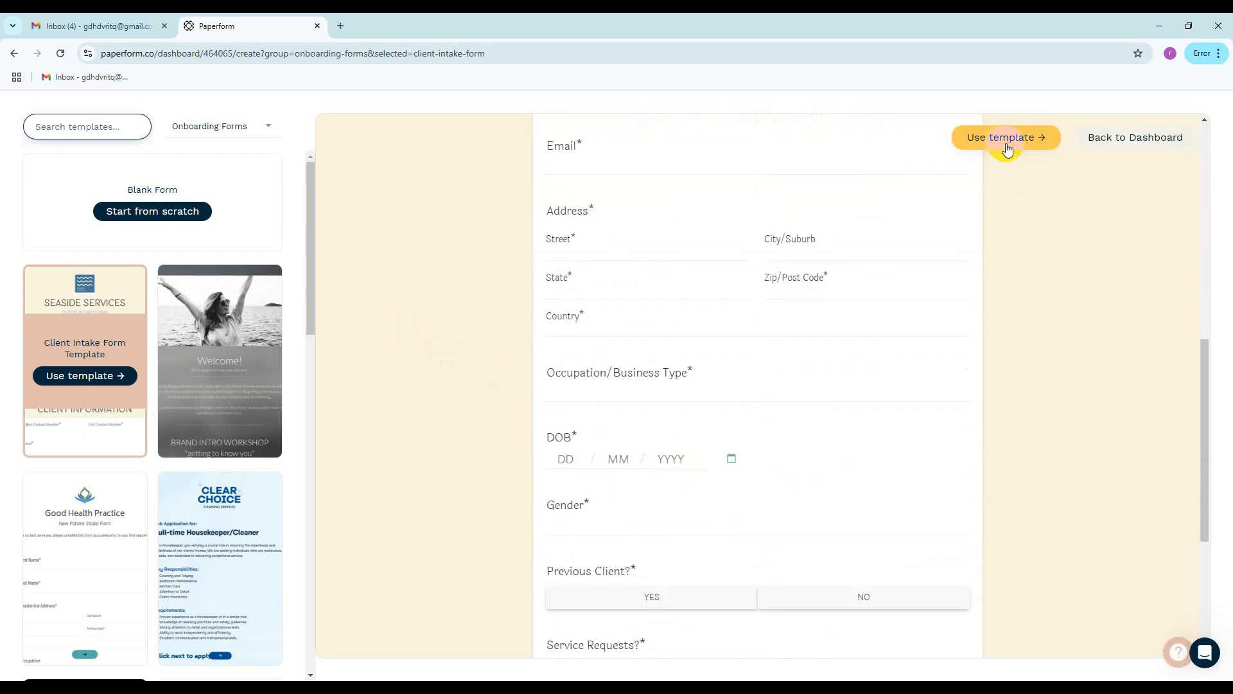
pyautogui.scroll(-4, 829, 386)
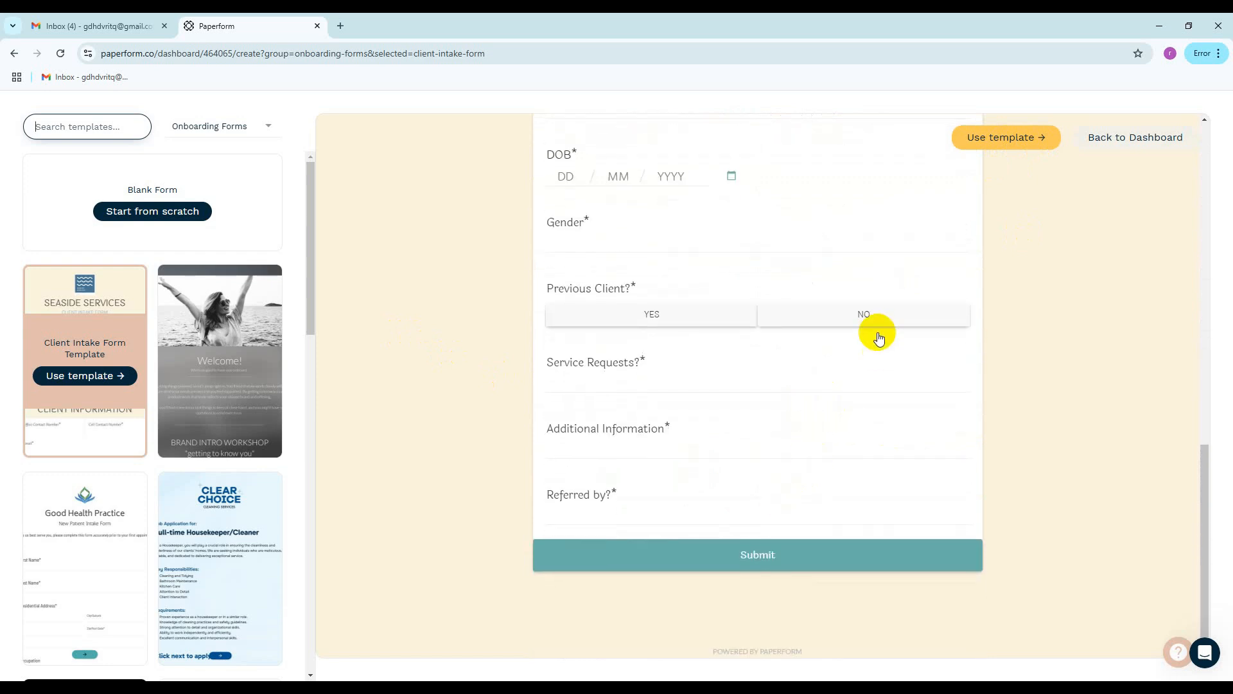
pyautogui.click(860, 367)
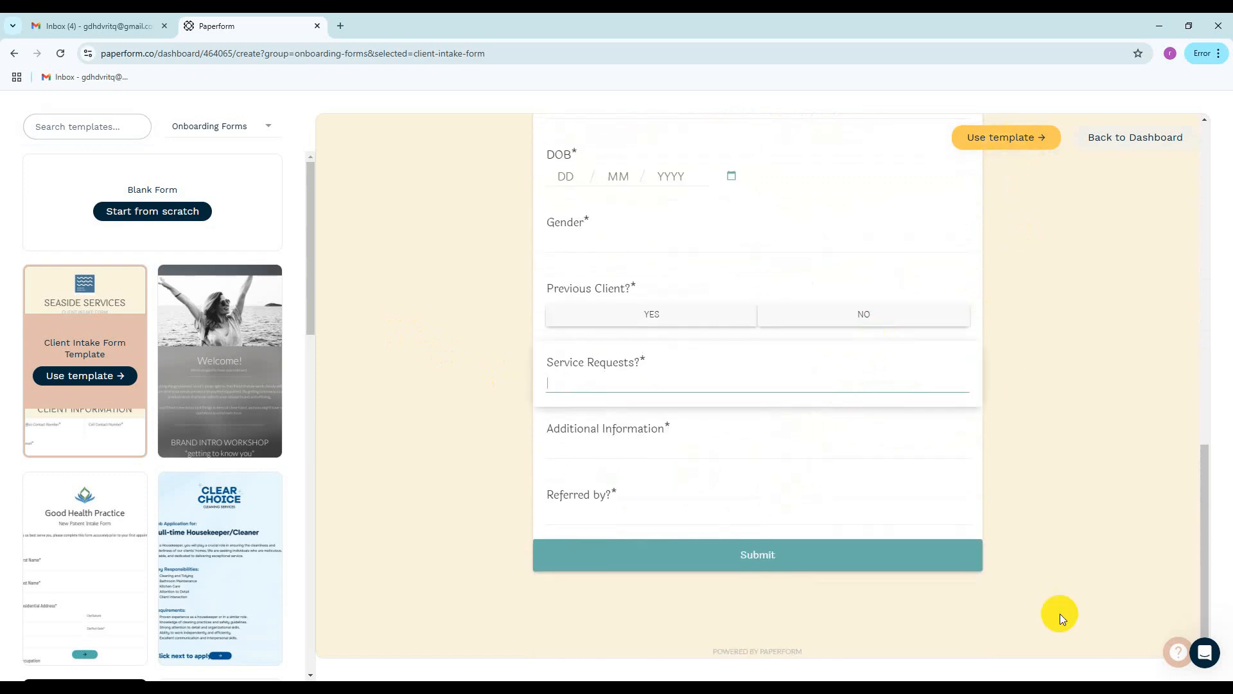
pyautogui.press('super+shift+s')
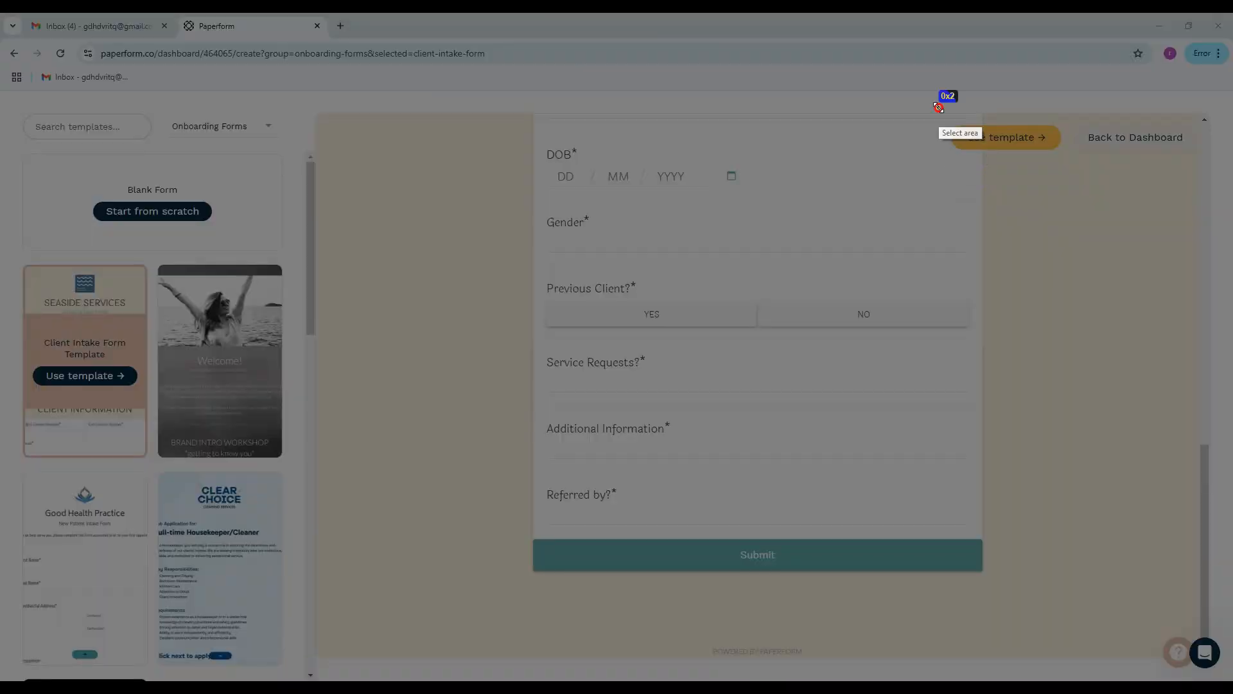
pyautogui.moveTo(938, 106); pyautogui.dragTo(1061, 185)
pyautogui.click(1049, 196)
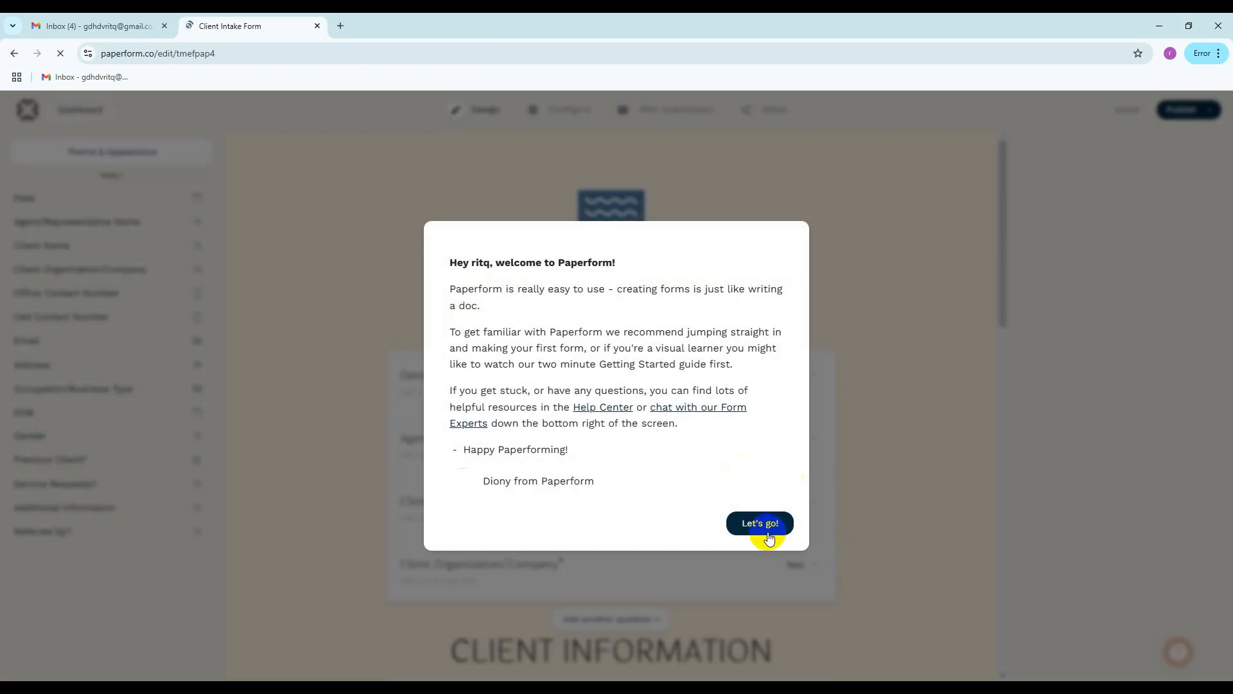
# Dismiss the editor's welcome message and delete the questionnaire instruction line below the CLIENT INTAKE FORM subtitle
pyautogui.click(765, 524)
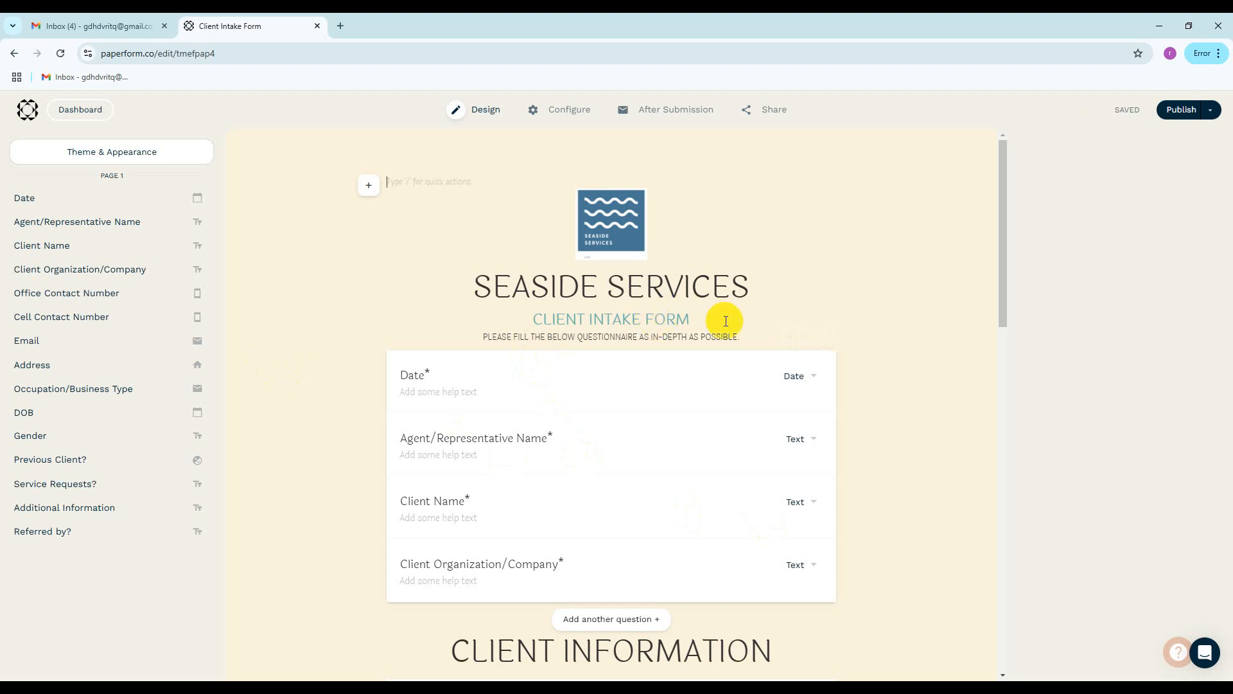
pyautogui.moveTo(739, 336); pyautogui.dragTo(478, 341)
pyautogui.press('BackSpace')
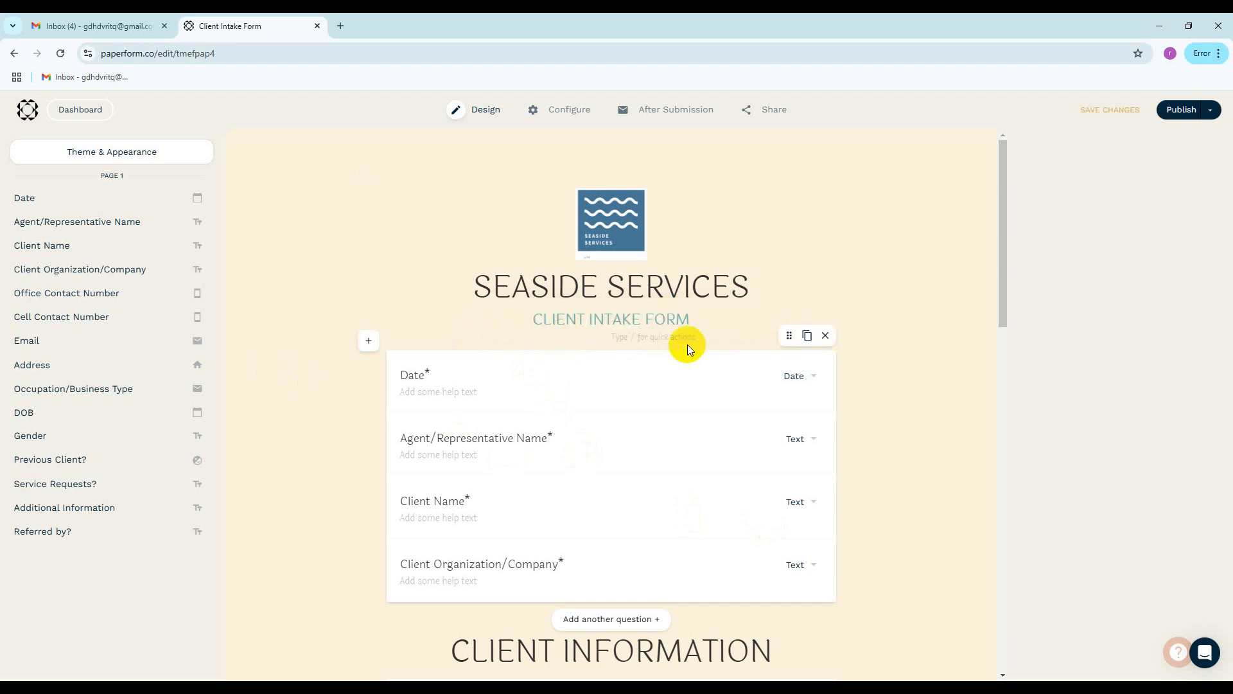
# Delete the CLIENT INFORMATION heading text between the two question groups
pyautogui.scroll(-8, 650, 531)
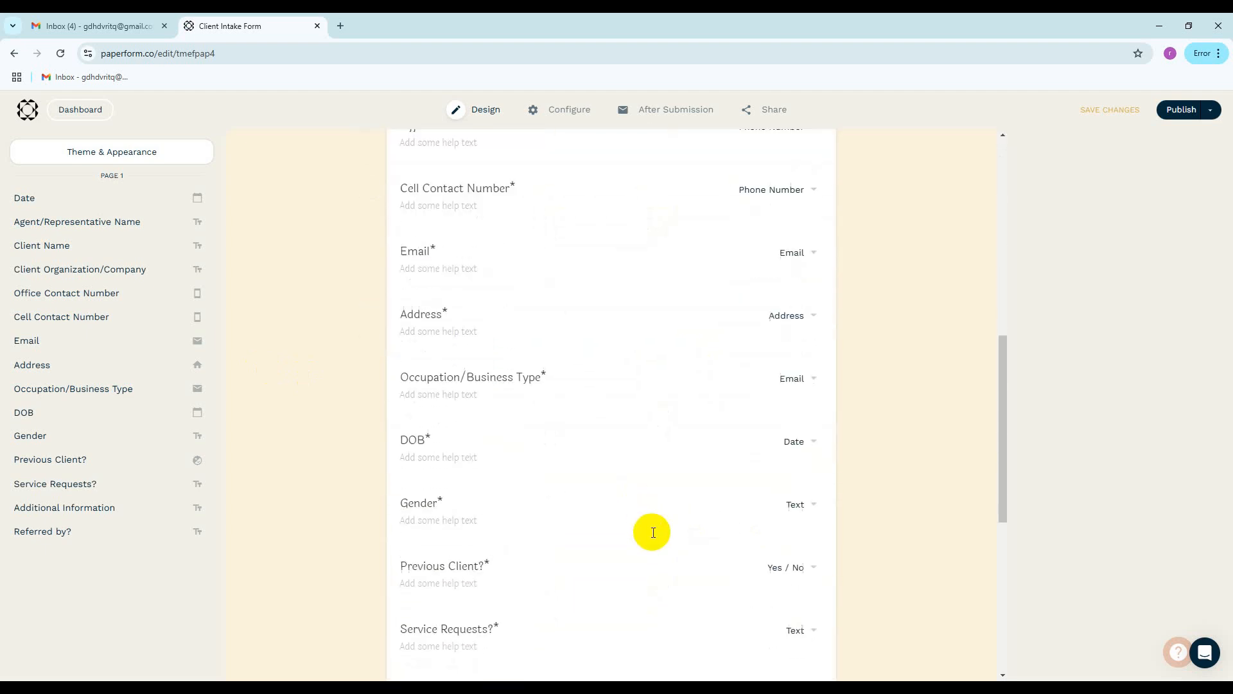
pyautogui.scroll(6, 650, 527)
pyautogui.moveTo(777, 450); pyautogui.dragTo(461, 441)
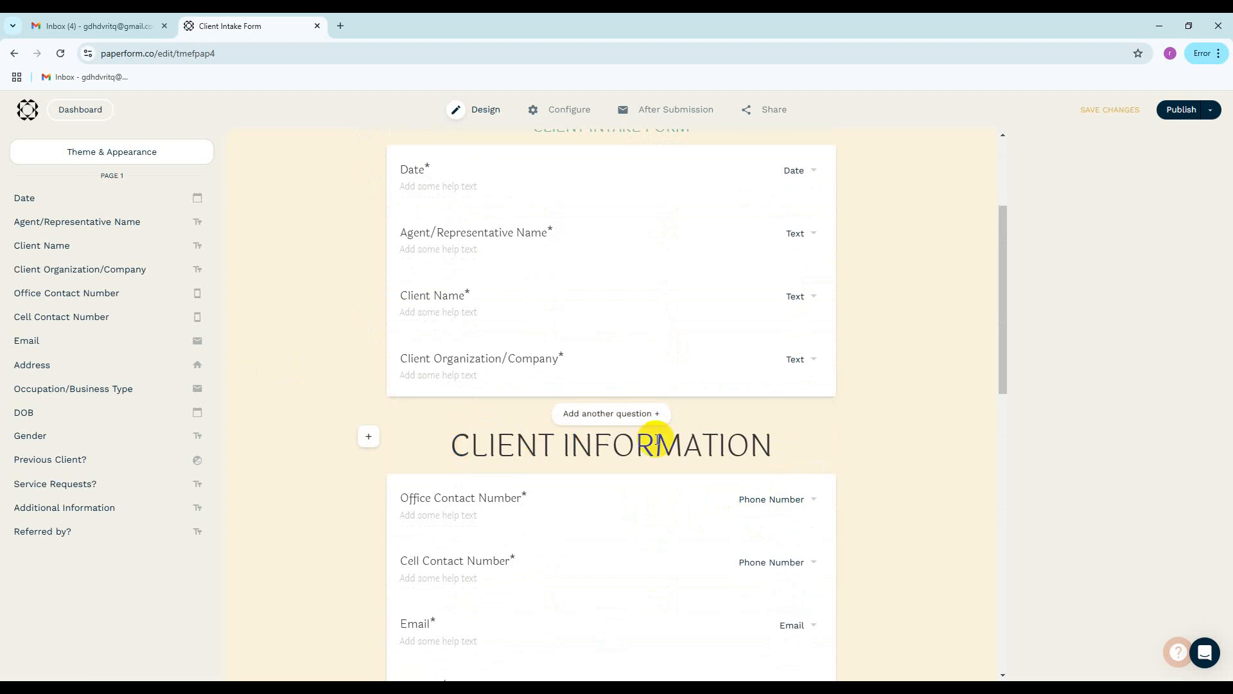
pyautogui.moveTo(751, 437); pyautogui.dragTo(448, 433)
pyautogui.press('BackSpace')
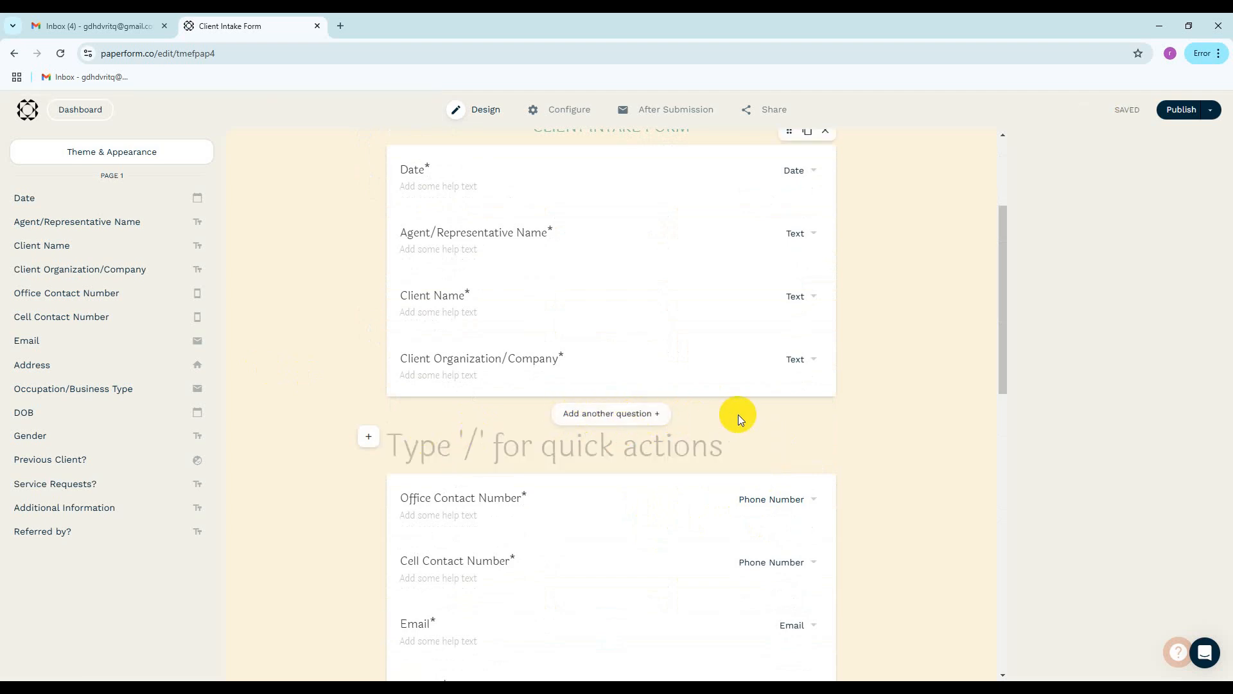
# Remove the first question group, which contains Date, Agent/Representative Name, Client Name and Client Organization/Company
pyautogui.scroll(2, 831, 344)
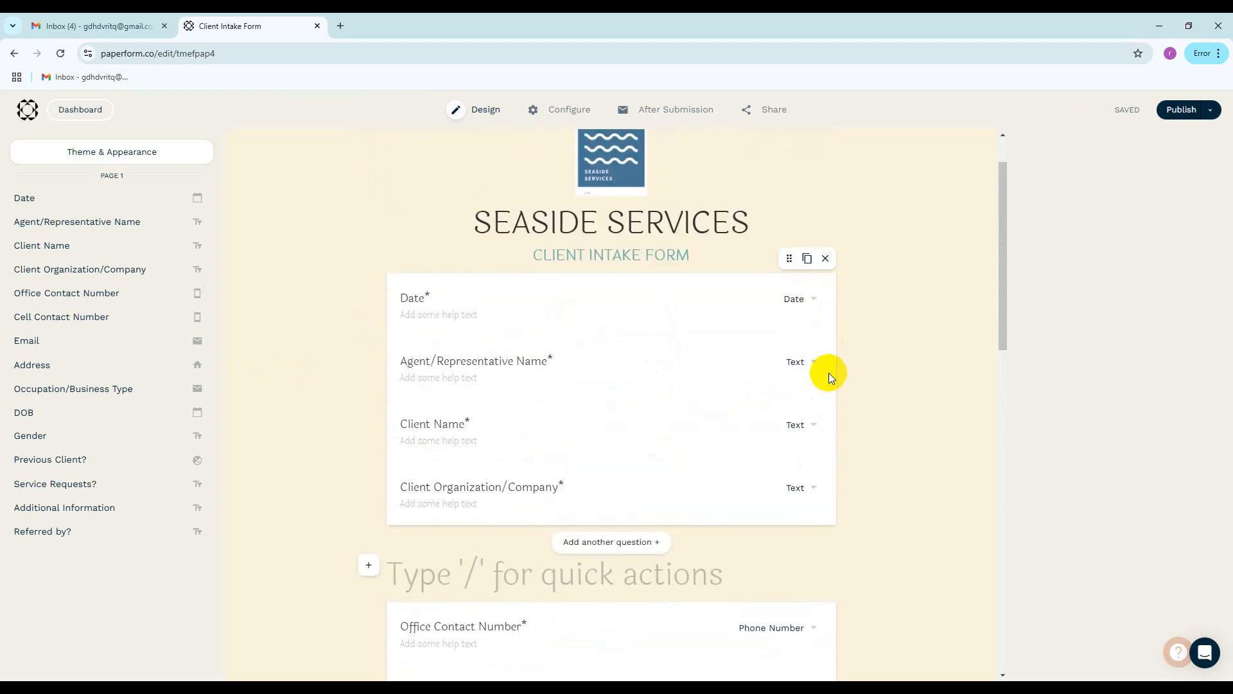
pyautogui.click(825, 258)
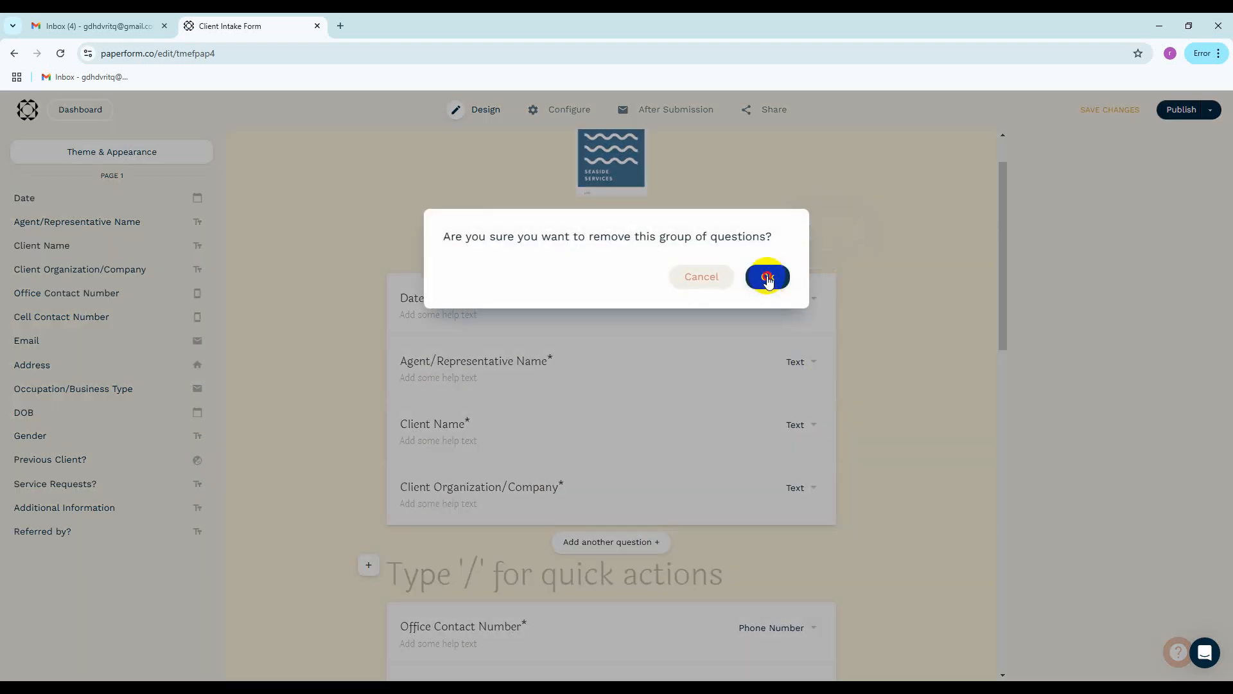
pyautogui.click(768, 276)
# Remove the Office Contact Number and Cell Contact Number questions from the remaining group
pyautogui.scroll(-2, 666, 407)
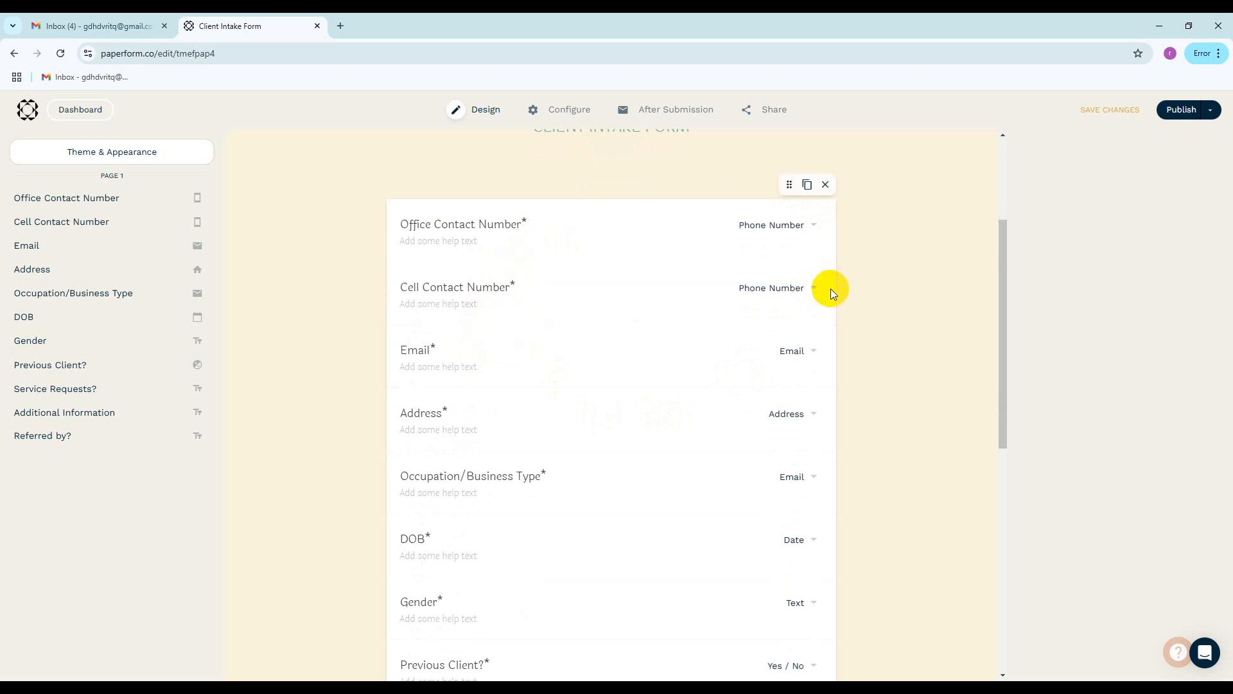
pyautogui.click(823, 240)
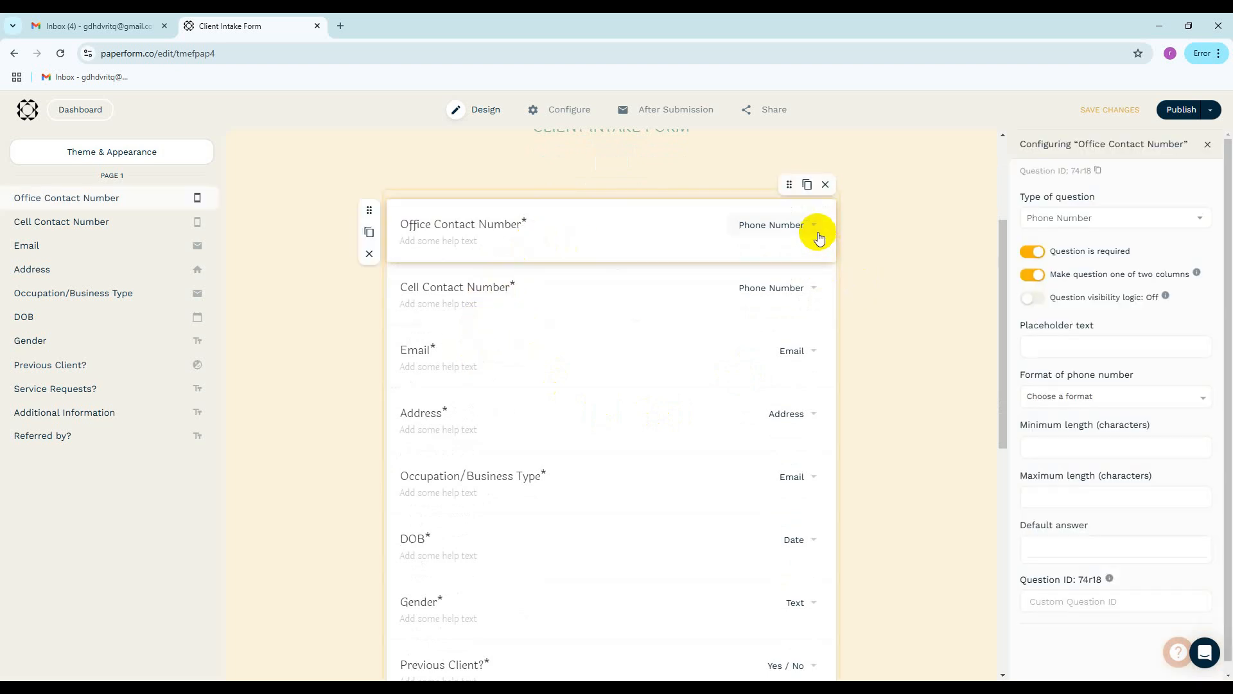
pyautogui.click(369, 253)
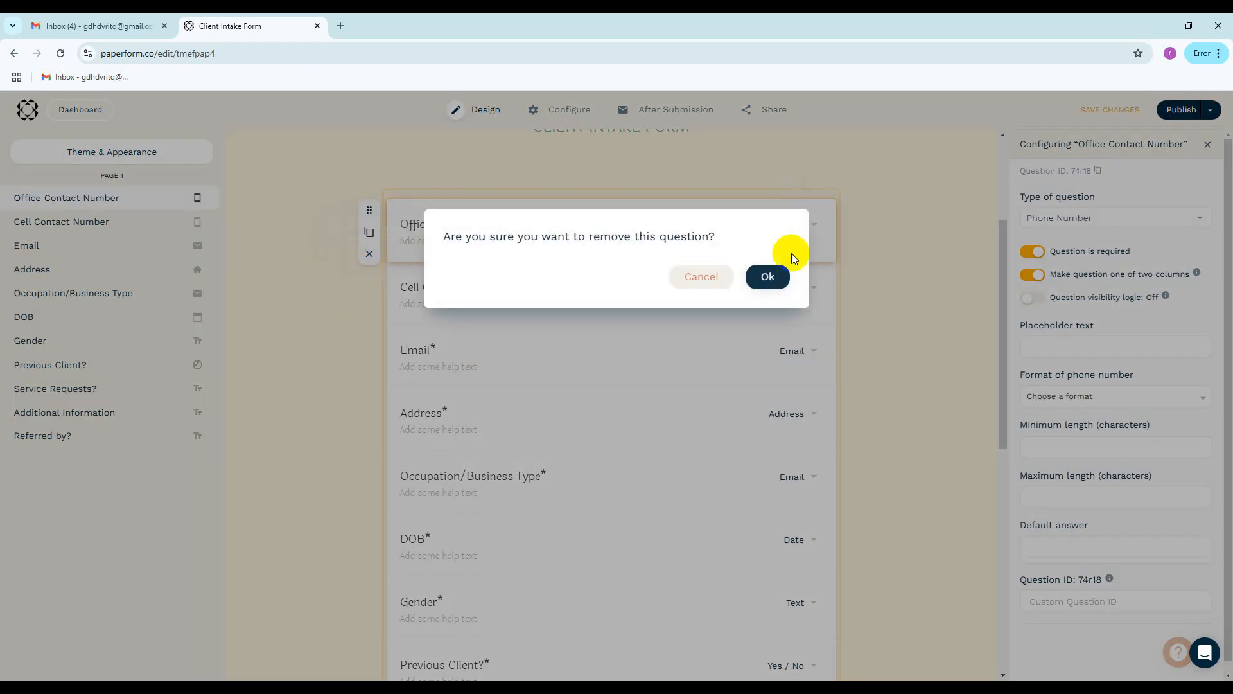
pyautogui.click(773, 278)
pyautogui.click(557, 243)
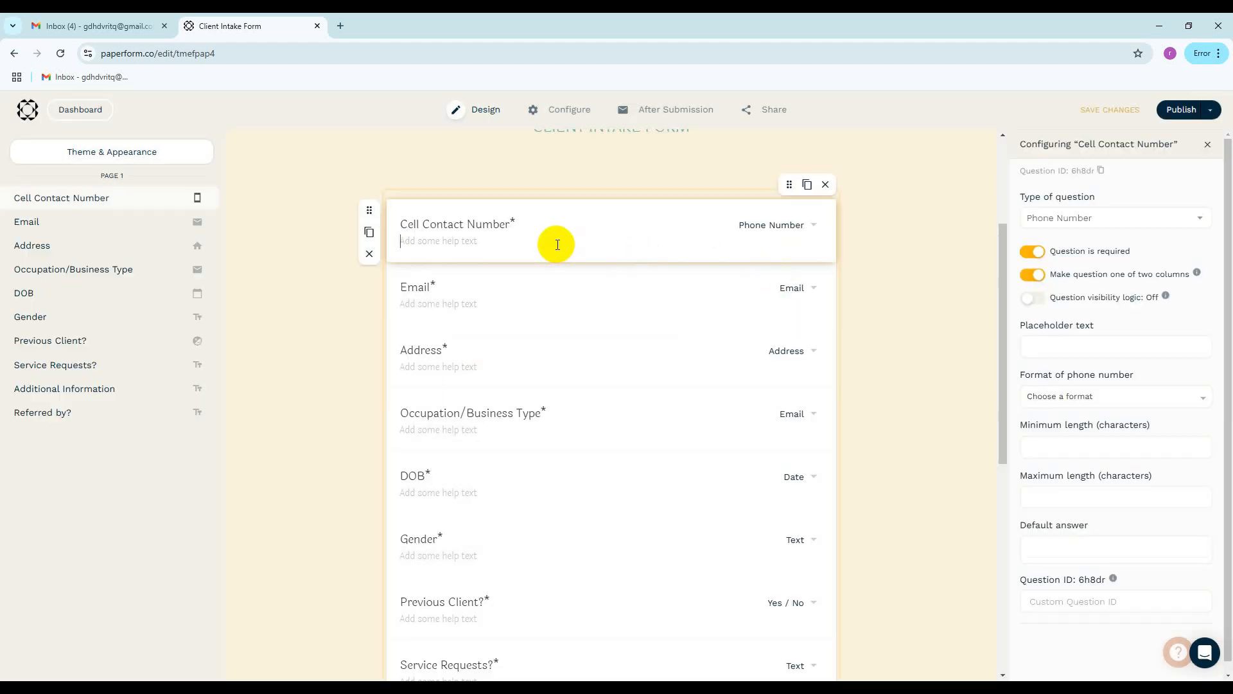
pyautogui.click(369, 253)
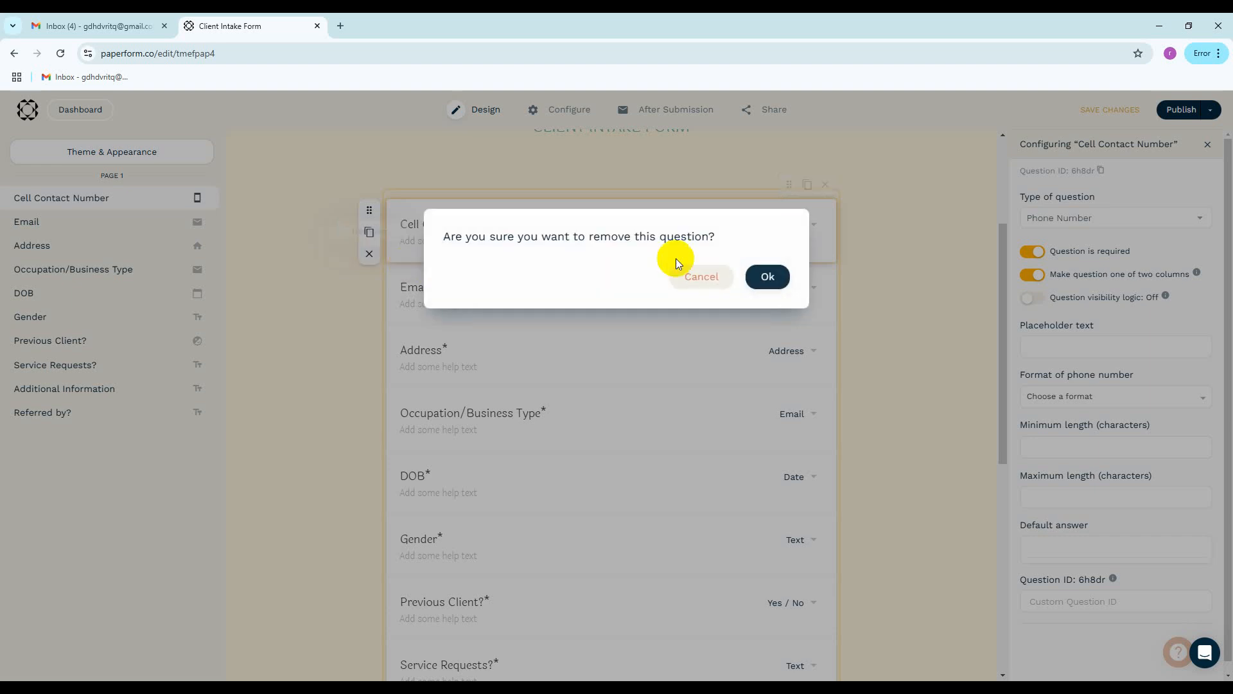
pyautogui.click(770, 277)
# Remove the Referred by? and Additional Information questions at the end of the form
pyautogui.scroll(-4, 522, 446)
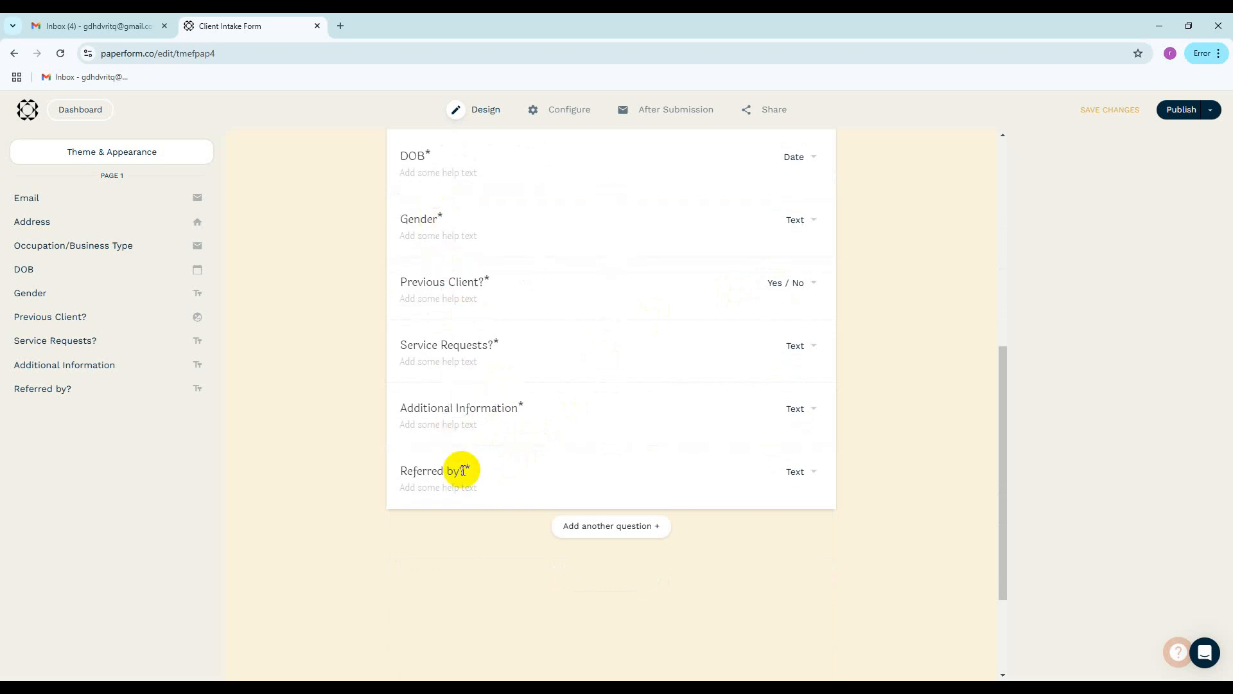
pyautogui.scroll(2, 497, 503)
pyautogui.scroll(1, 496, 497)
pyautogui.scroll(-4, 476, 509)
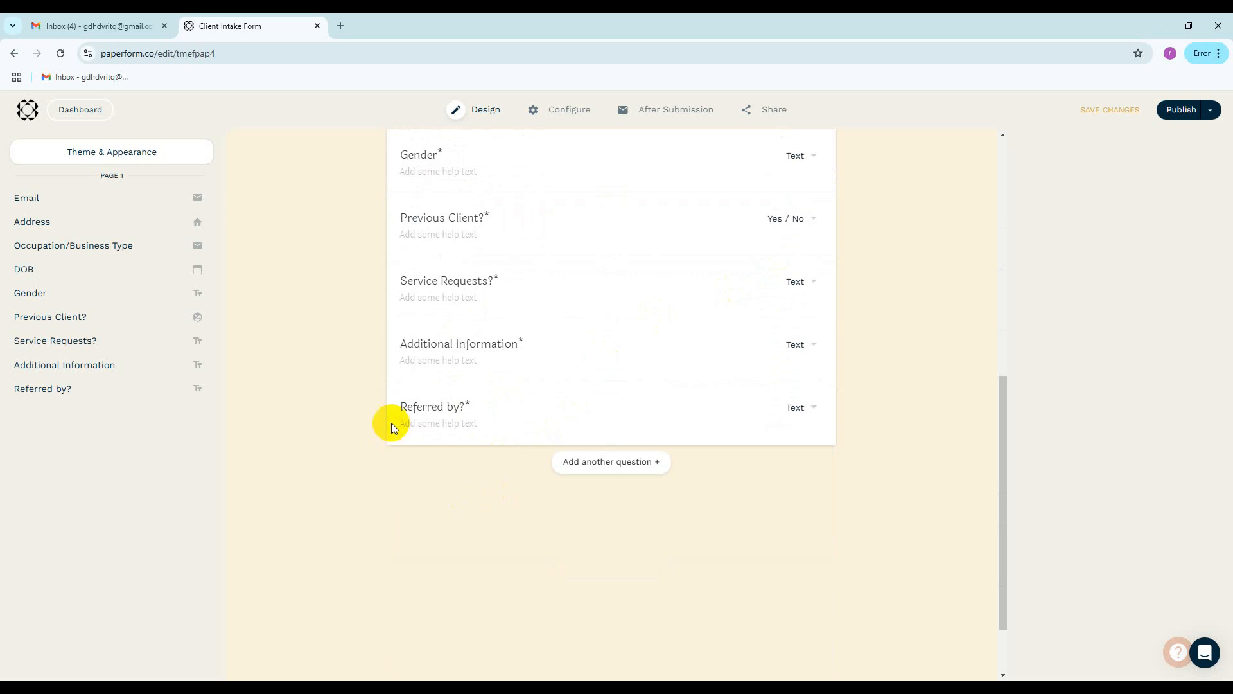
pyautogui.click(816, 418)
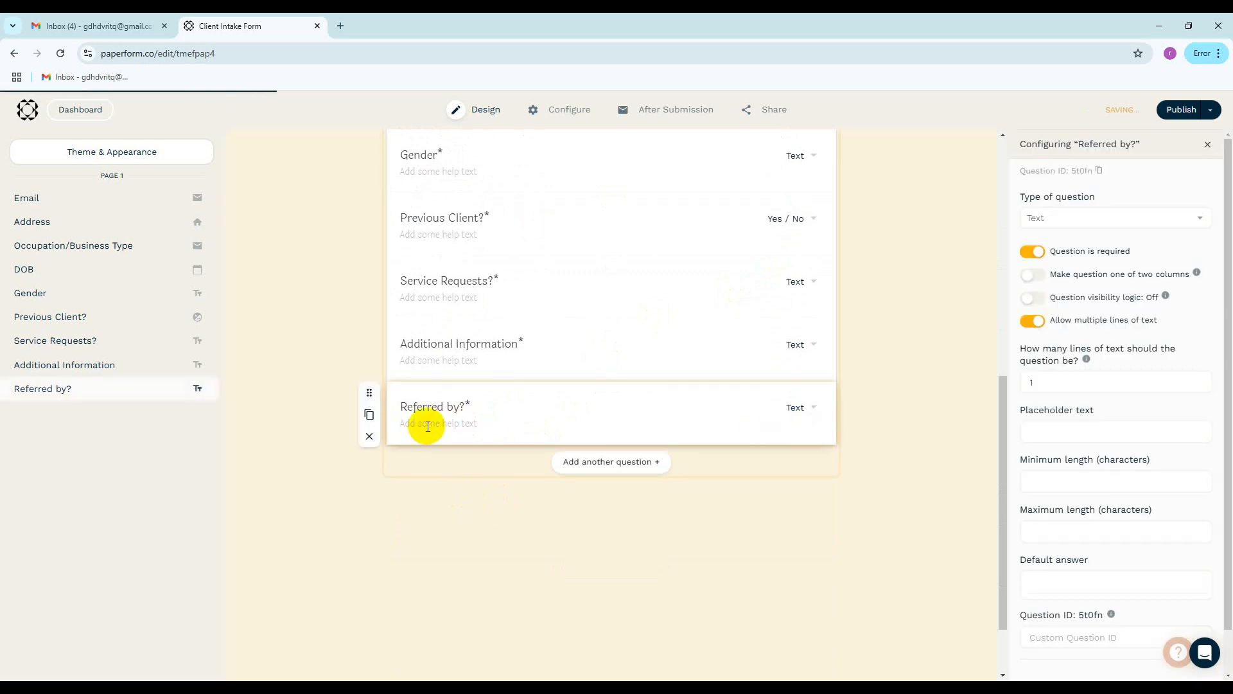
pyautogui.click(370, 439)
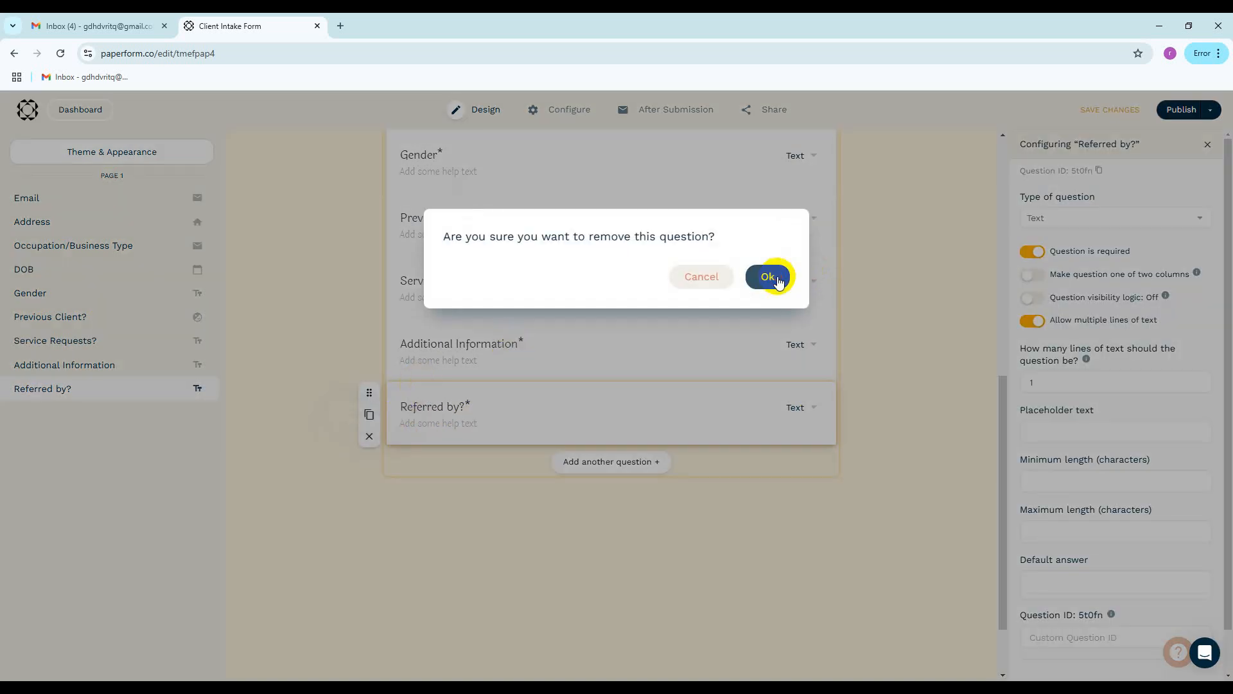
pyautogui.click(771, 277)
pyautogui.click(520, 350)
pyautogui.click(370, 374)
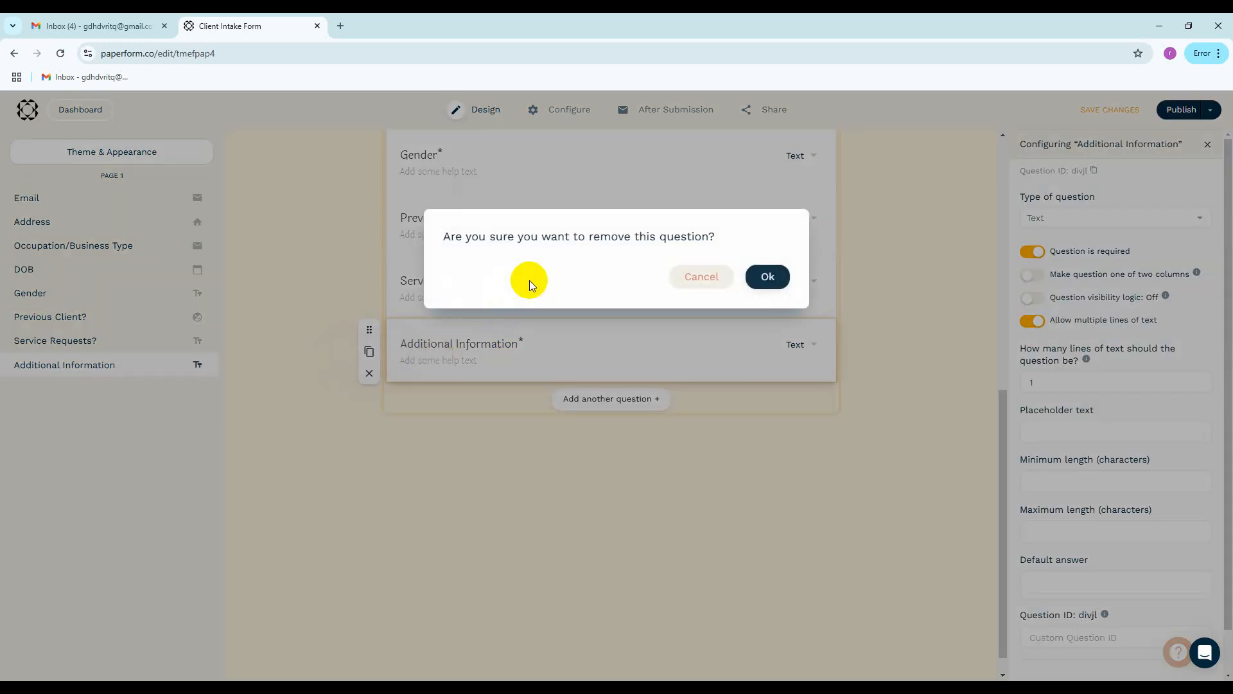
pyautogui.click(768, 277)
# Remove the Service Requests? and Previous Client? questions from the form
pyautogui.click(473, 333)
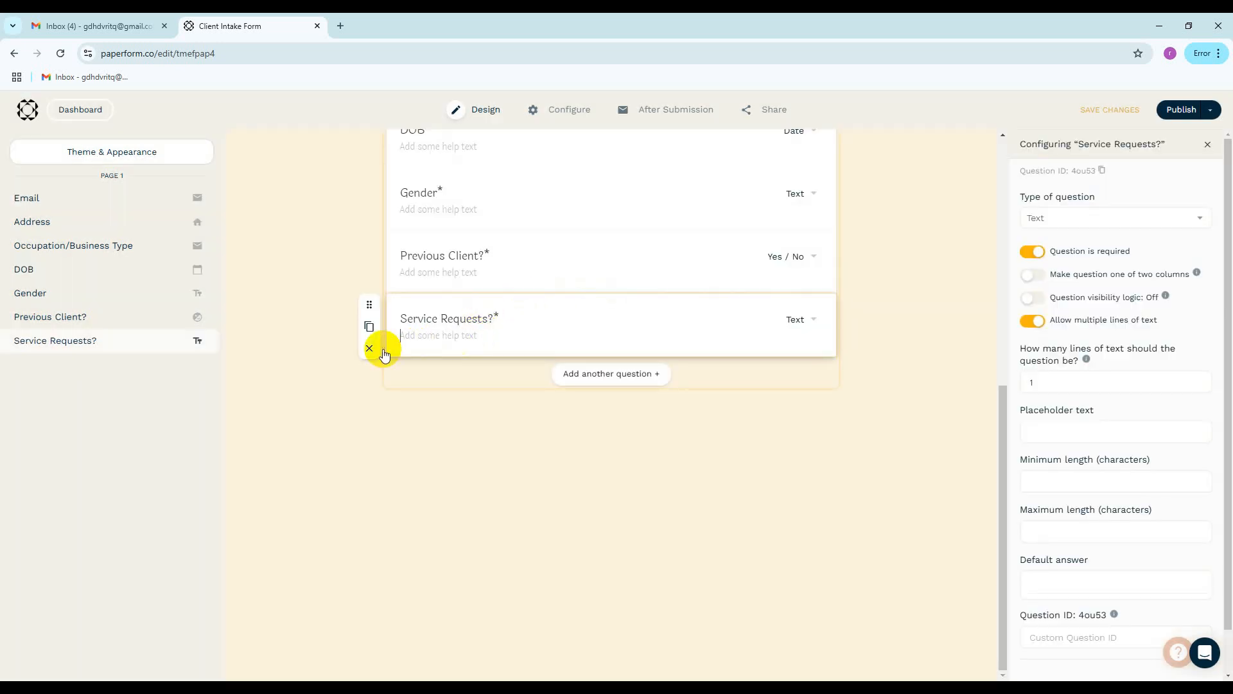
pyautogui.click(369, 348)
pyautogui.click(769, 276)
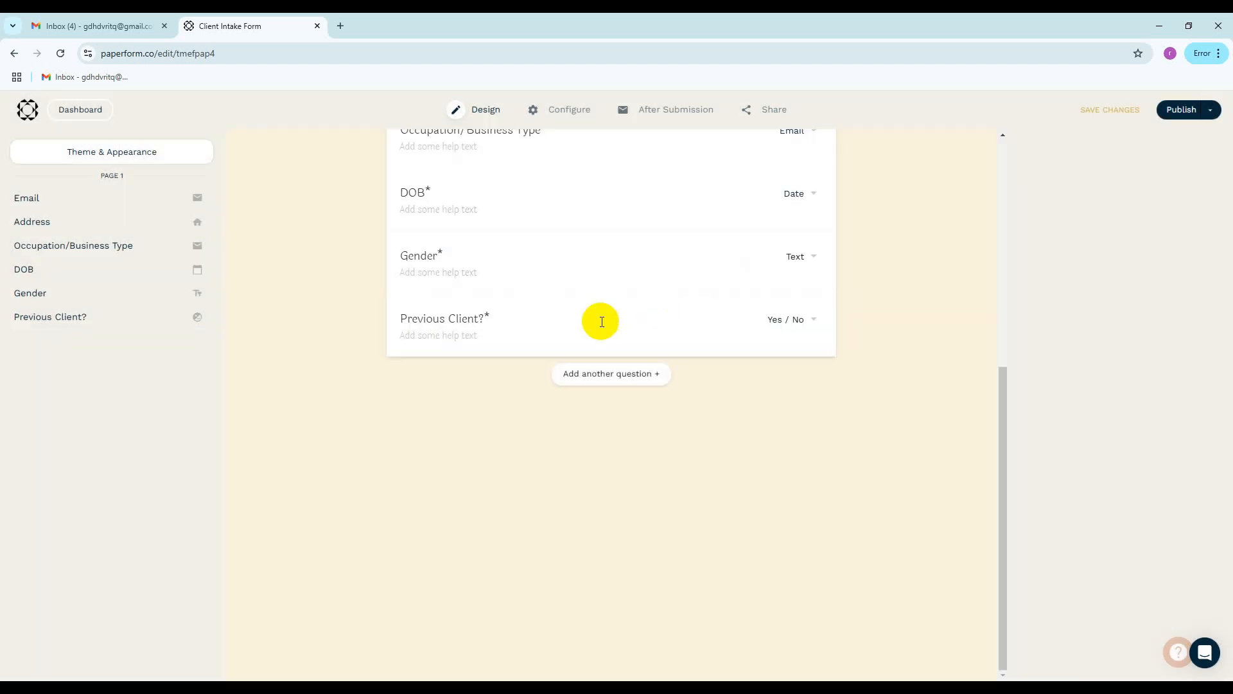
pyautogui.click(466, 319)
pyautogui.click(369, 348)
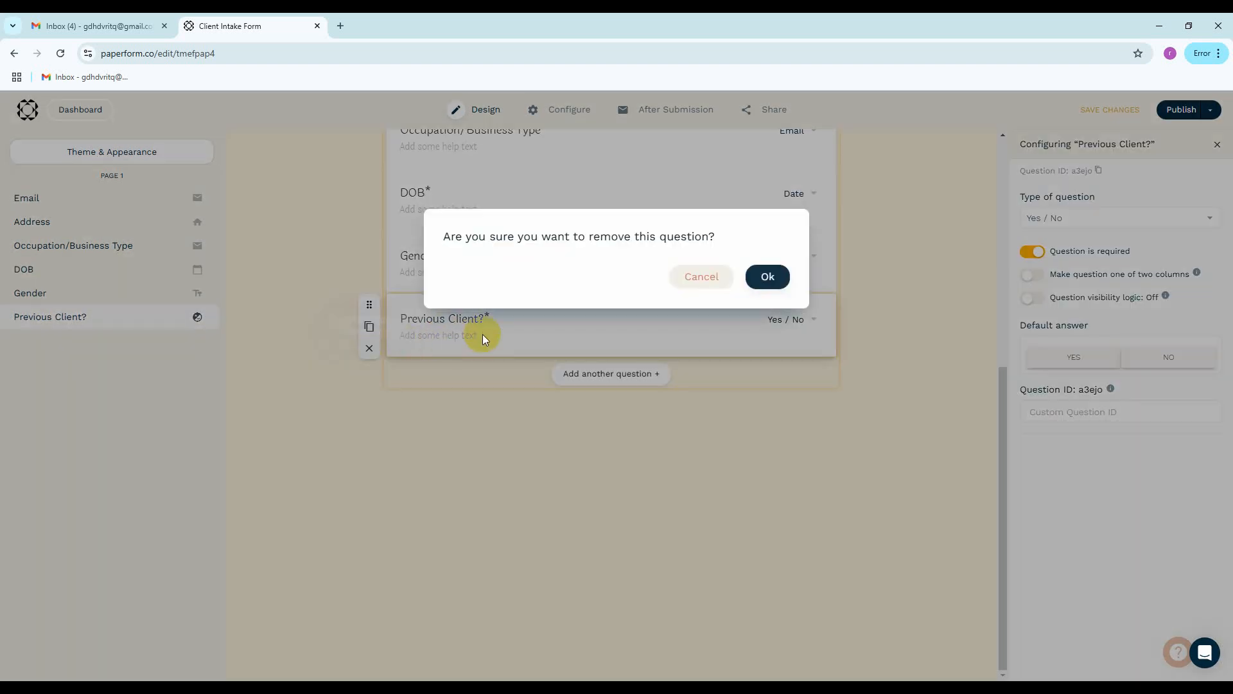
pyautogui.click(767, 278)
# Remove the DOB and Gender questions from the form
pyautogui.click(474, 338)
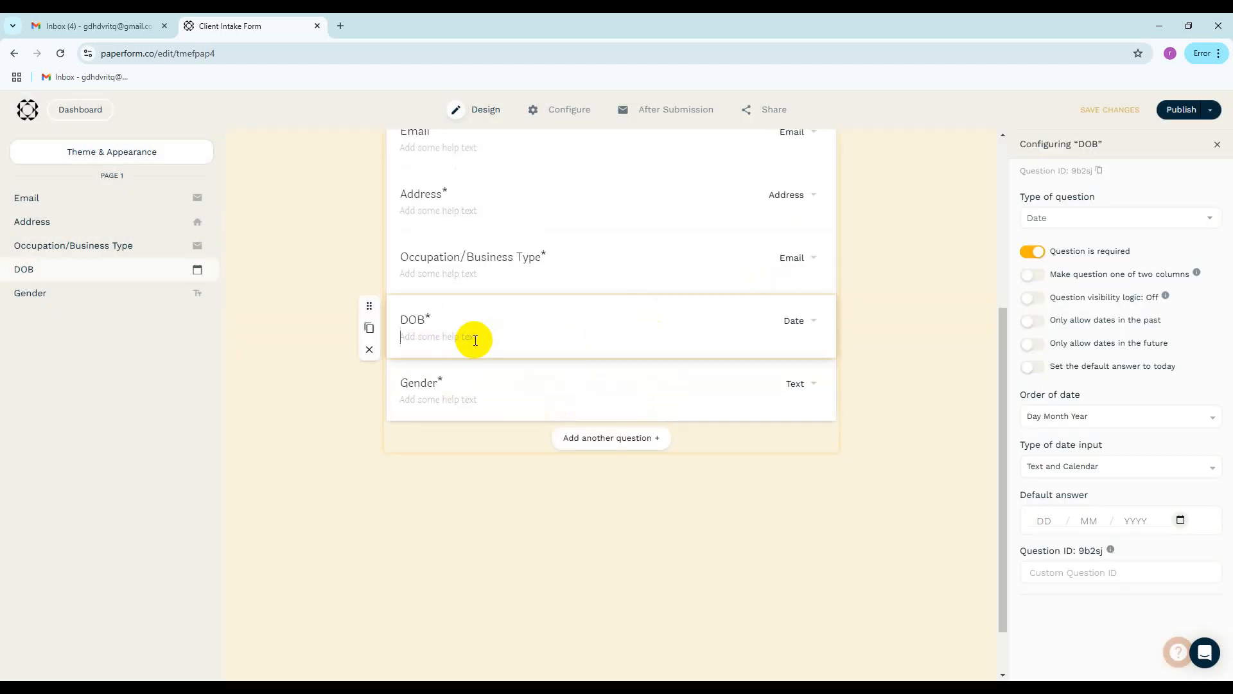
pyautogui.click(371, 350)
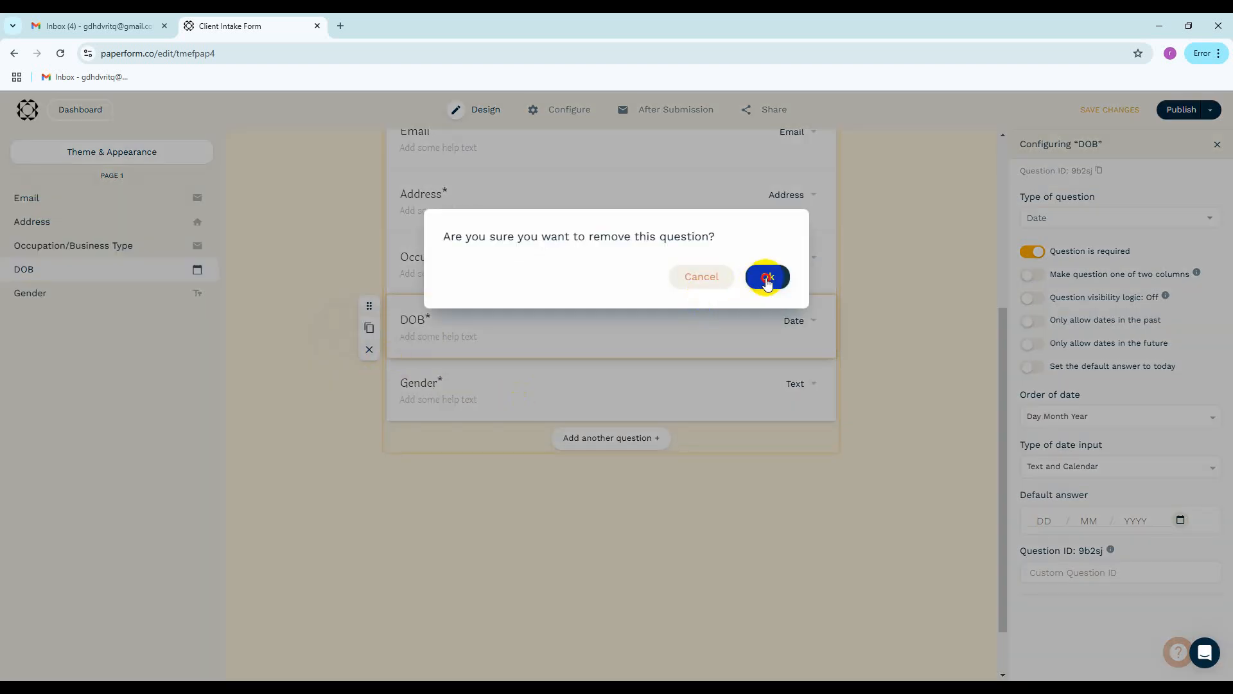
pyautogui.click(767, 278)
pyautogui.click(454, 336)
pyautogui.click(369, 349)
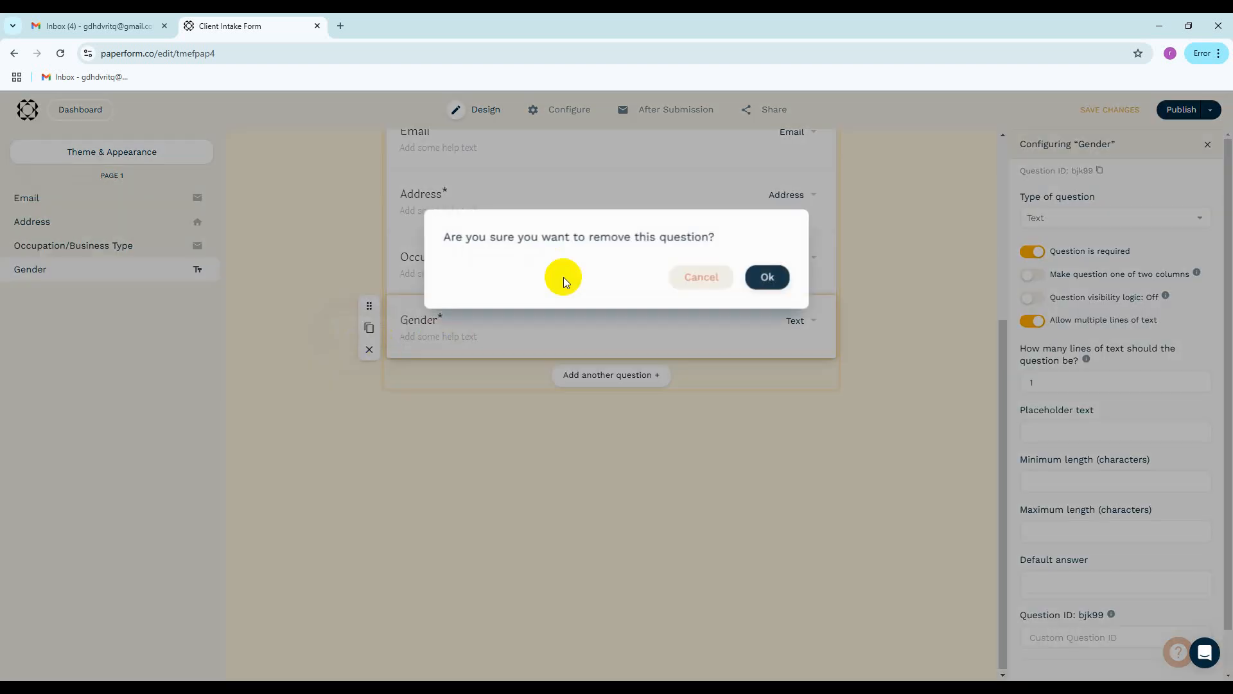
pyautogui.click(768, 277)
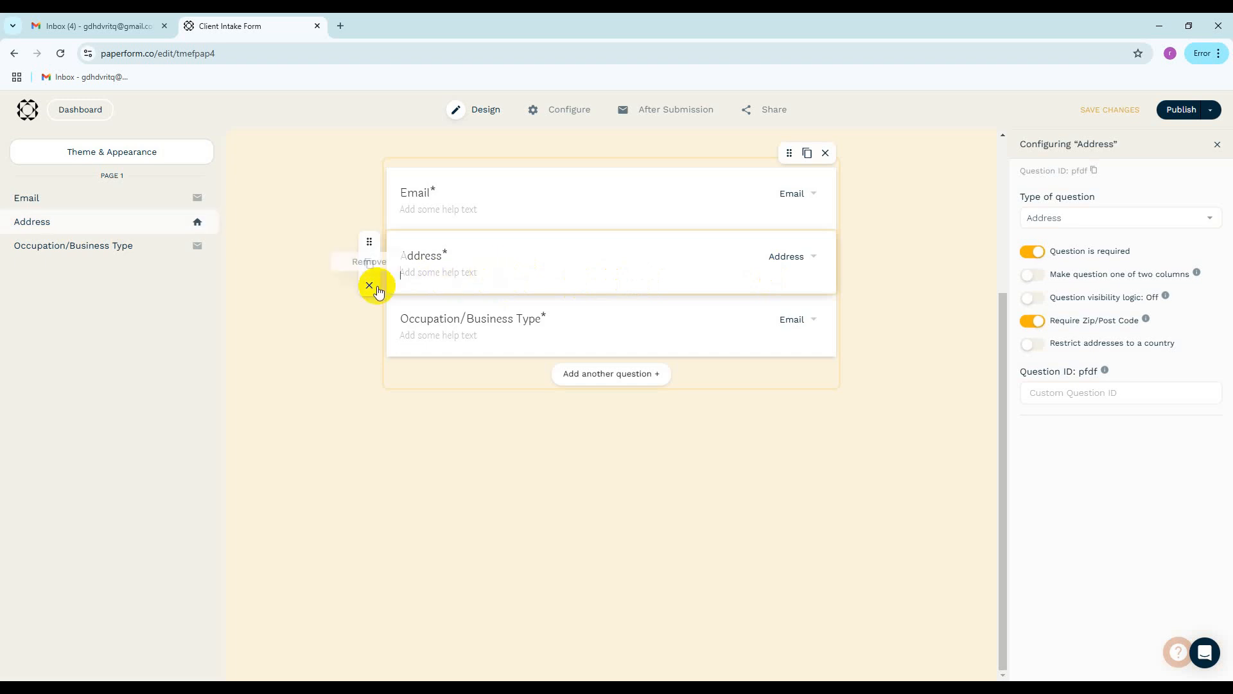
# Remove the Address and Occupation/Business Type questions, keeping only the Email question
pyautogui.click(369, 286)
pyautogui.click(768, 277)
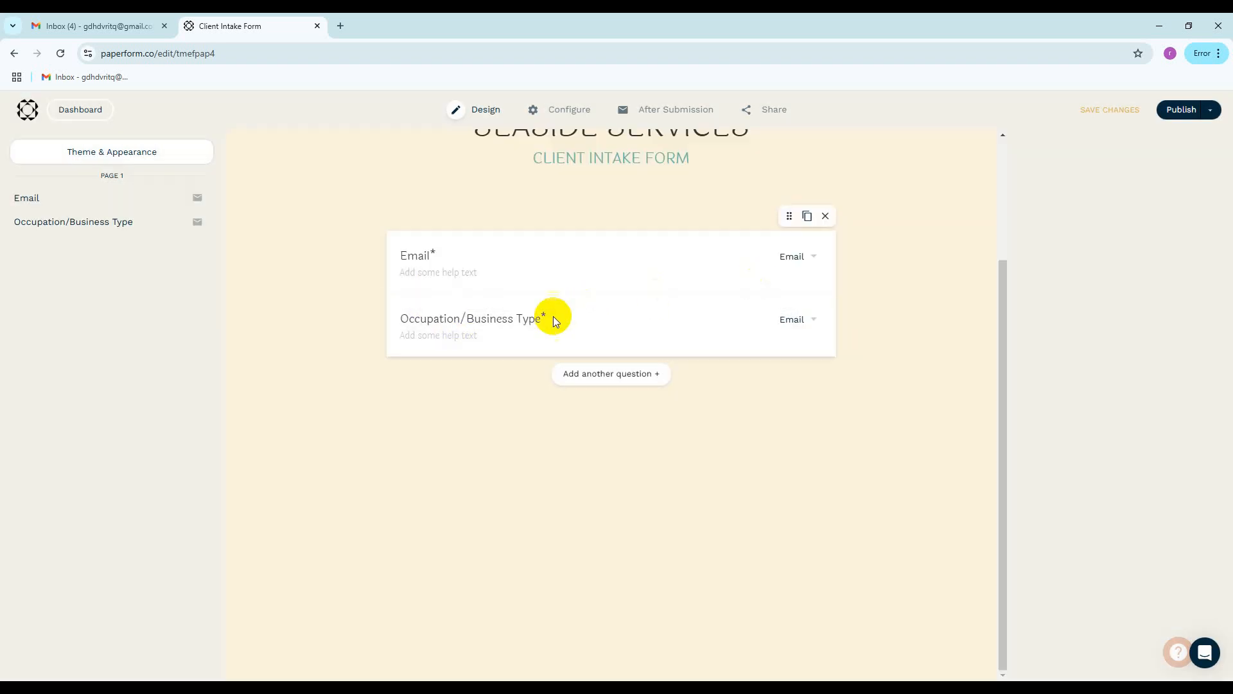
pyautogui.click(458, 335)
pyautogui.click(370, 348)
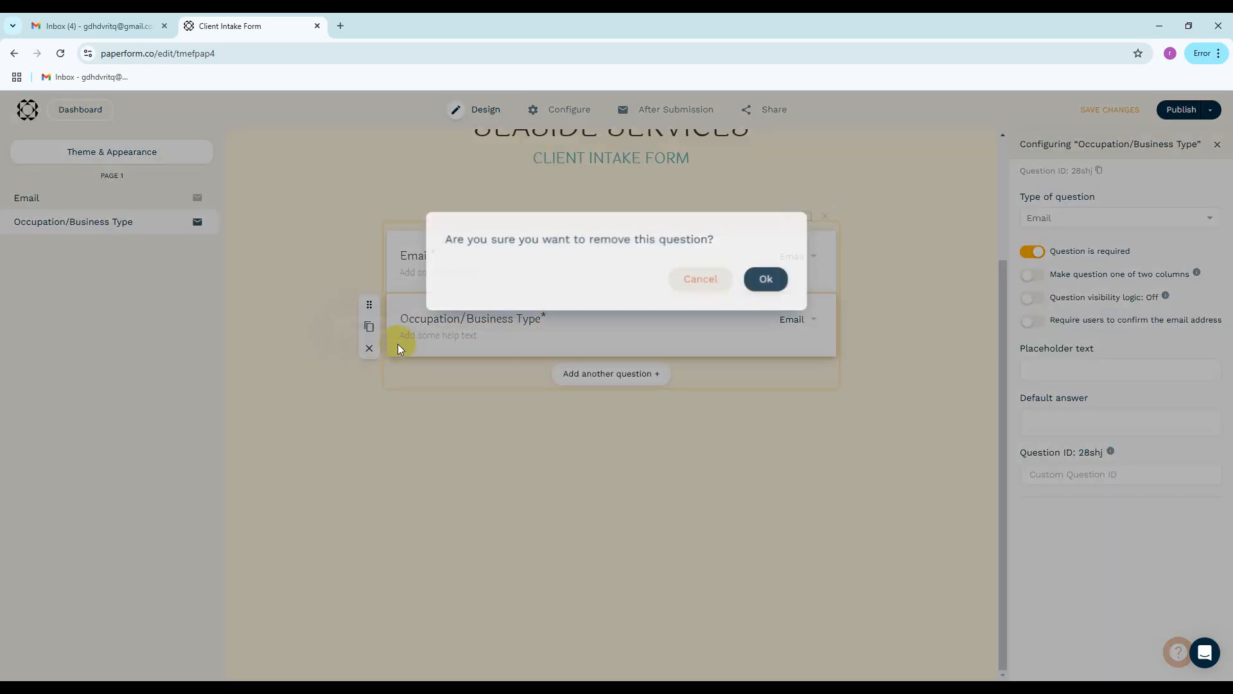
pyautogui.click(768, 276)
# Add another question below Email, try to move it above Email, and title it Name
pyautogui.click(630, 372)
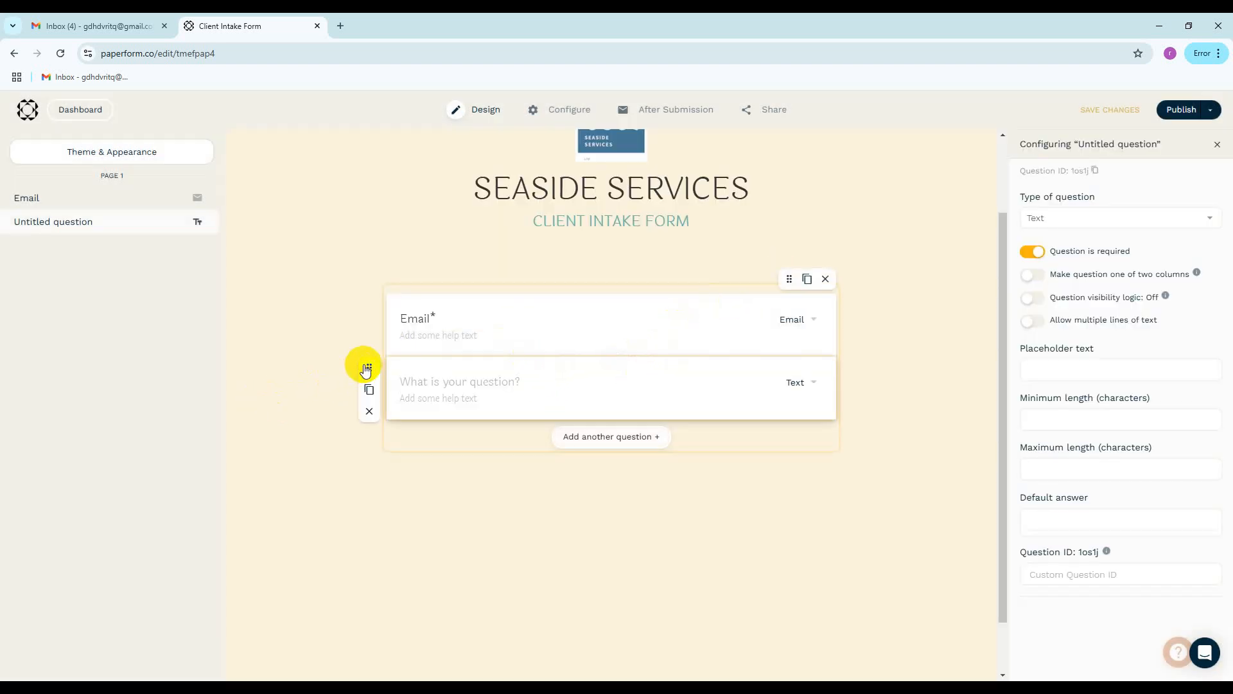
pyautogui.moveTo(370, 367); pyautogui.dragTo(372, 308)
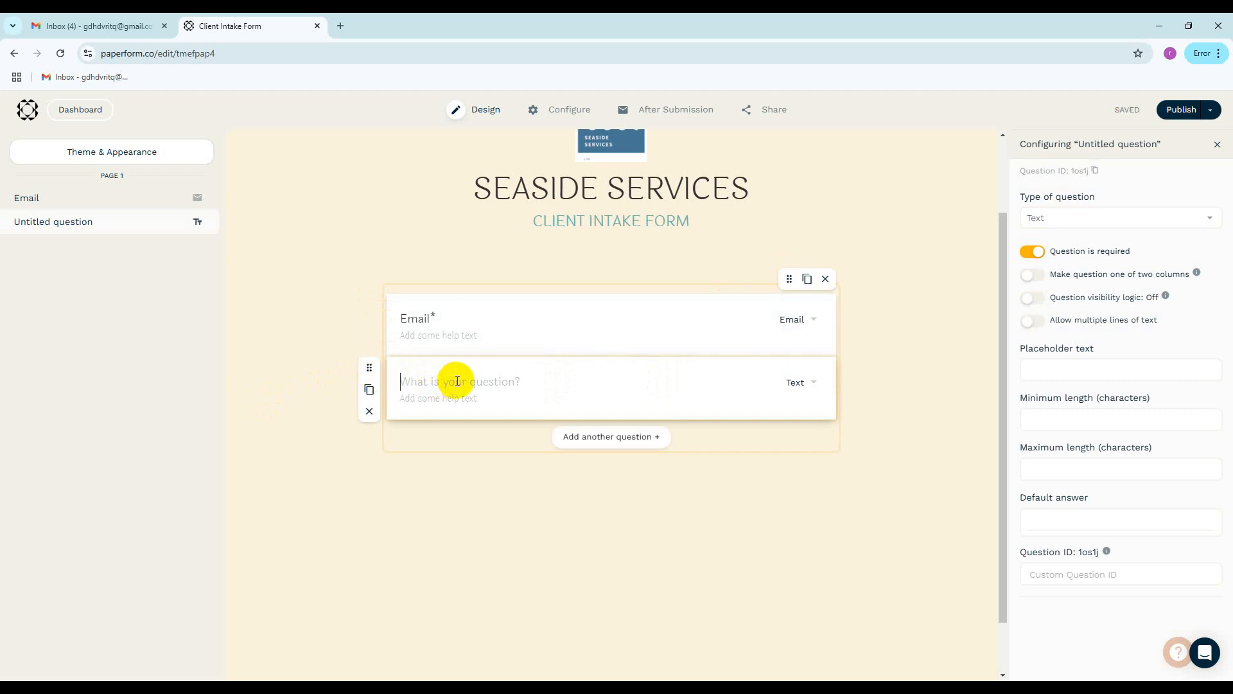
pyautogui.click(469, 382)
pyautogui.write('Name')
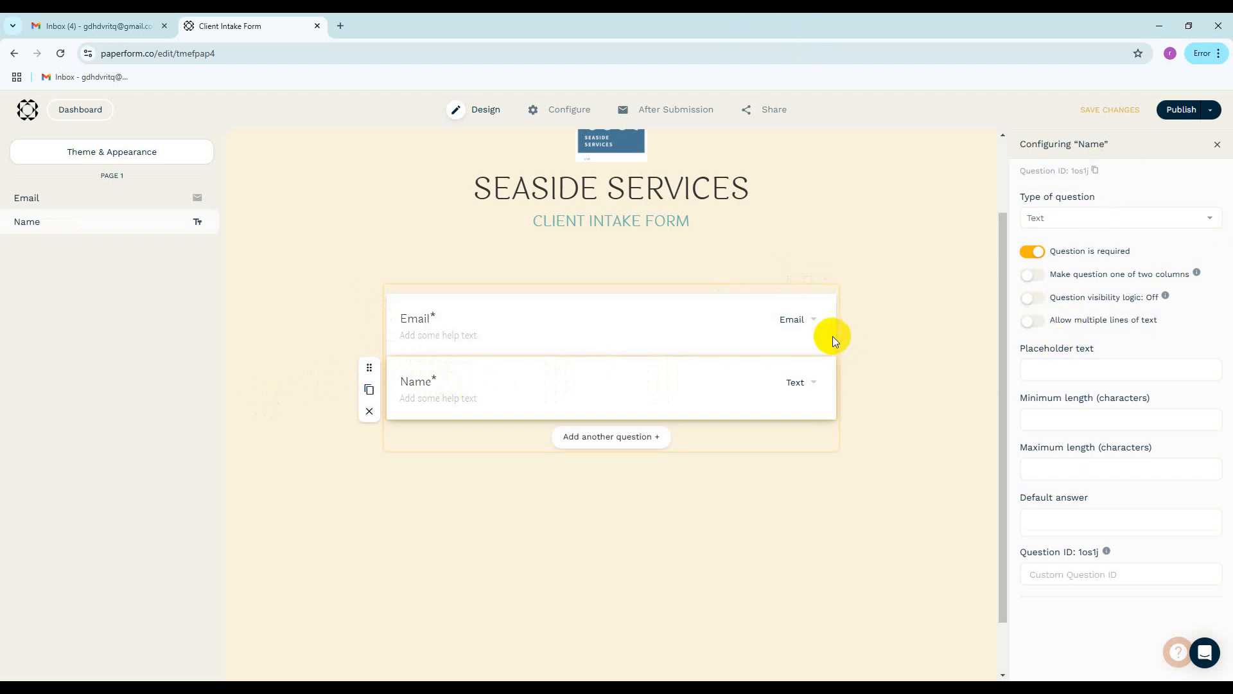
# Change the Email question's type to Text and try to move the question below Name
pyautogui.click(817, 326)
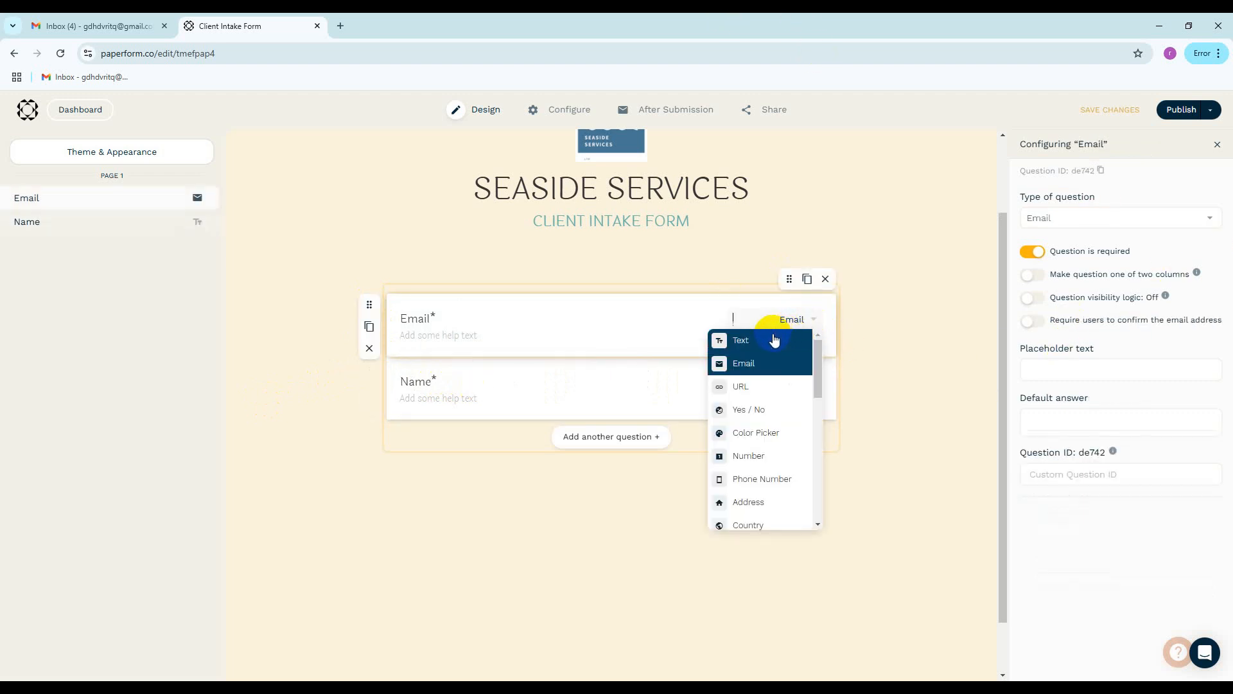
pyautogui.click(774, 339)
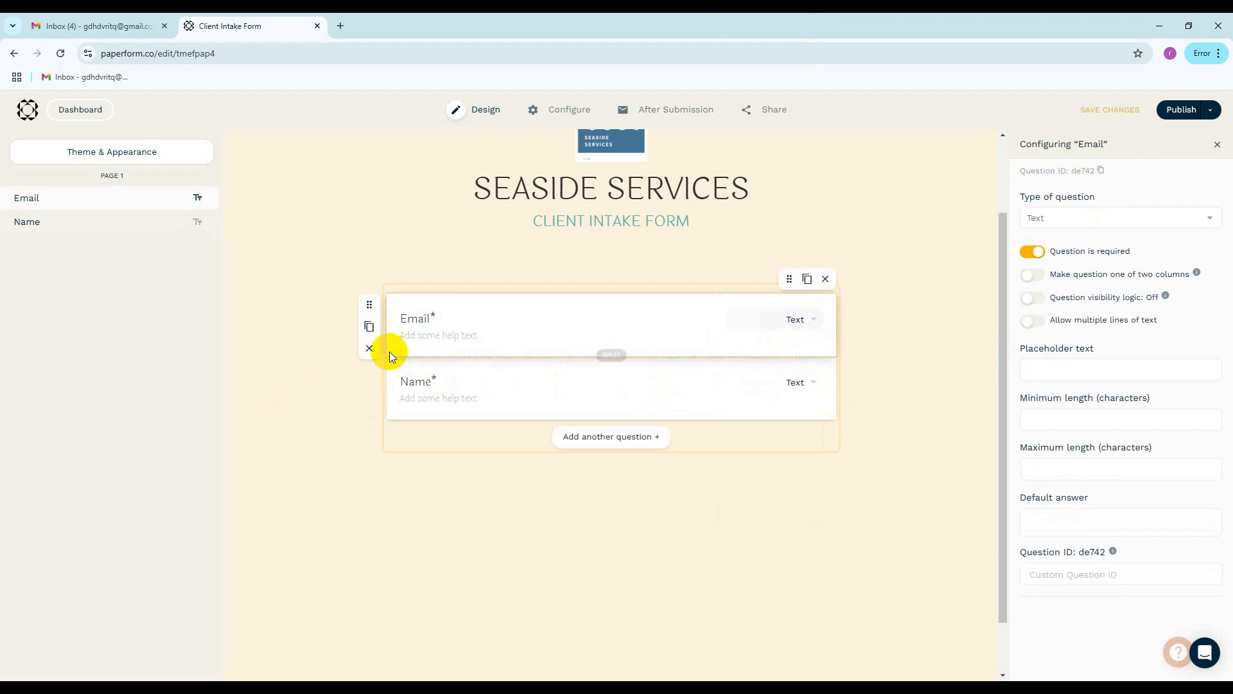
pyautogui.moveTo(368, 305); pyautogui.dragTo(368, 371)
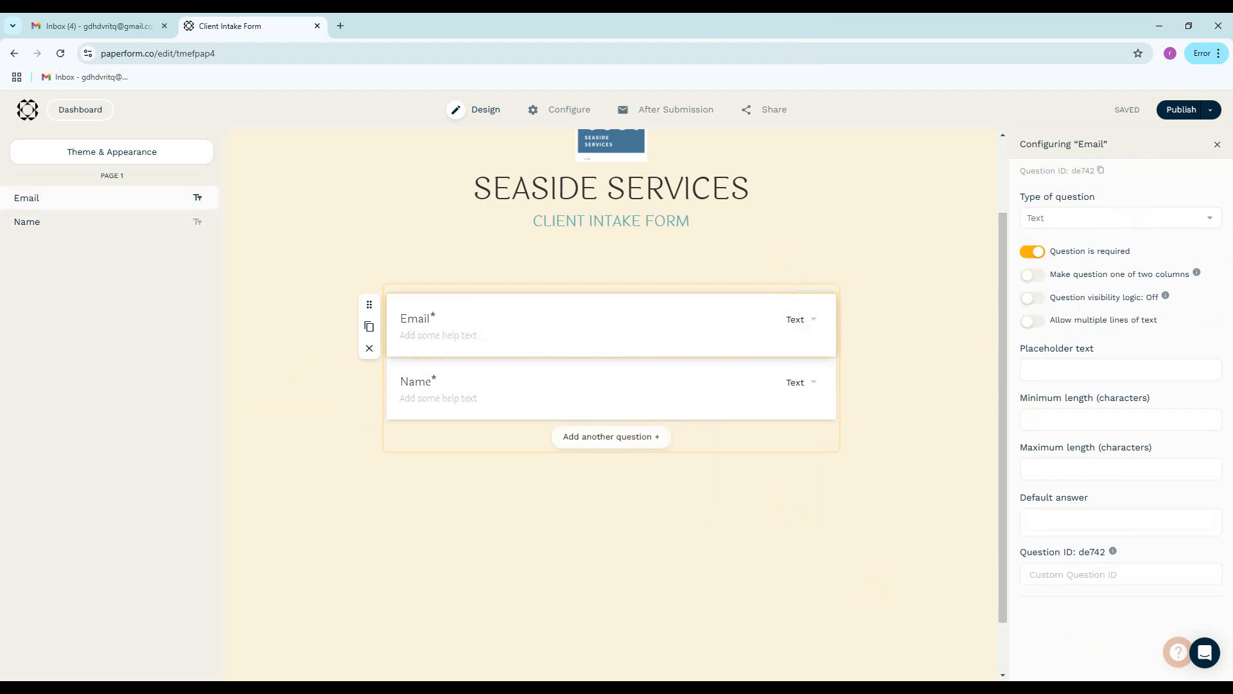
pyautogui.press('Print')
pyautogui.moveTo(213, 78)
pyautogui.mouseDown()
pyautogui.moveTo(910, 472)
pyautogui.moveTo(1221, 571)
pyautogui.mouseUp()
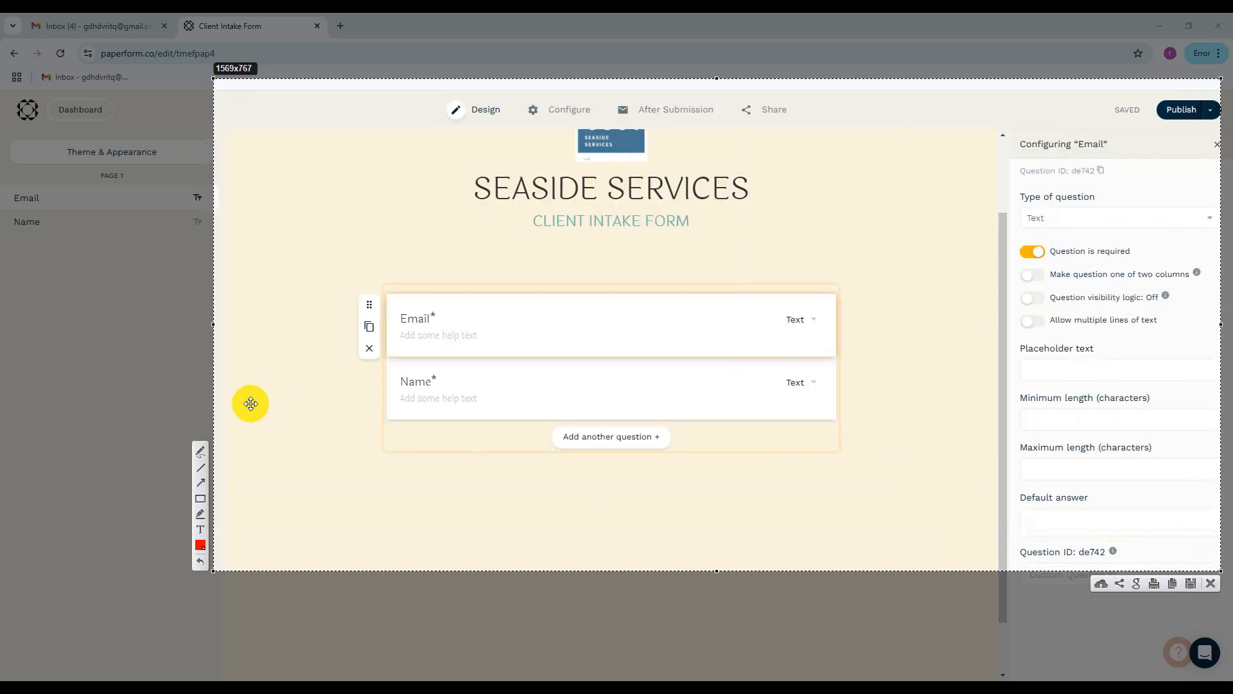
pyautogui.click(201, 488)
pyautogui.moveTo(921, 403); pyautogui.dragTo(1185, 119)
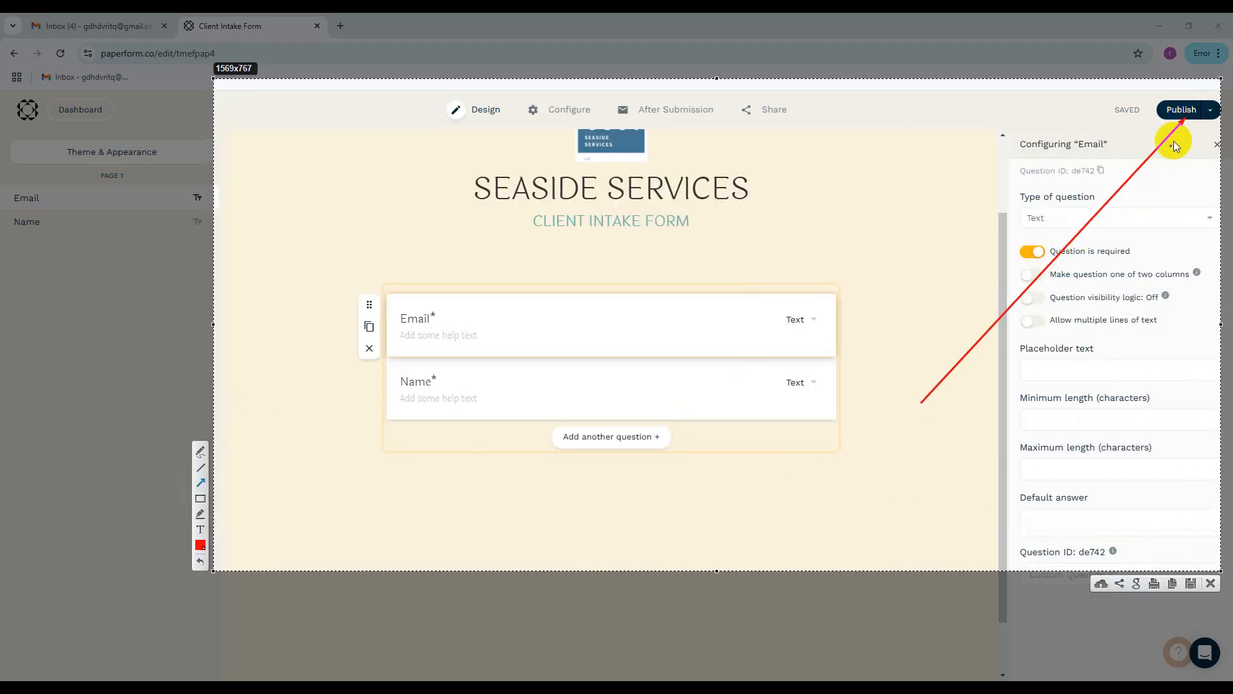
pyautogui.click(1210, 583)
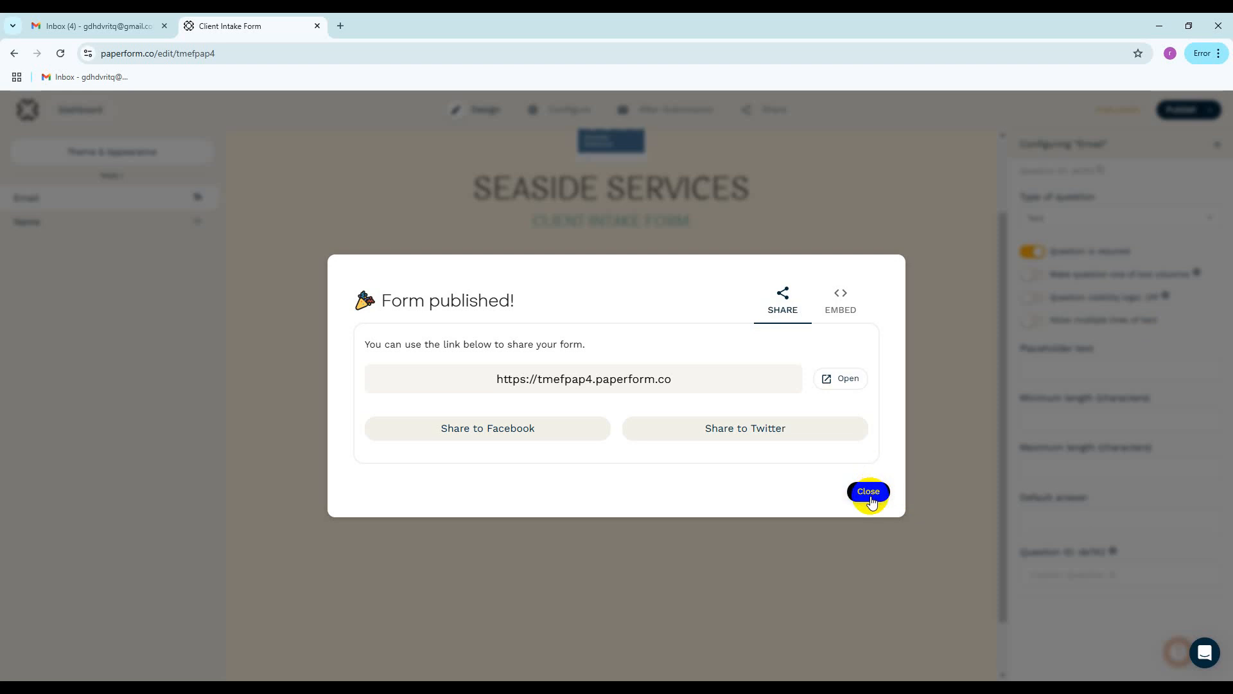
# Publish the form and close the sharing dialog
pyautogui.click(867, 492)
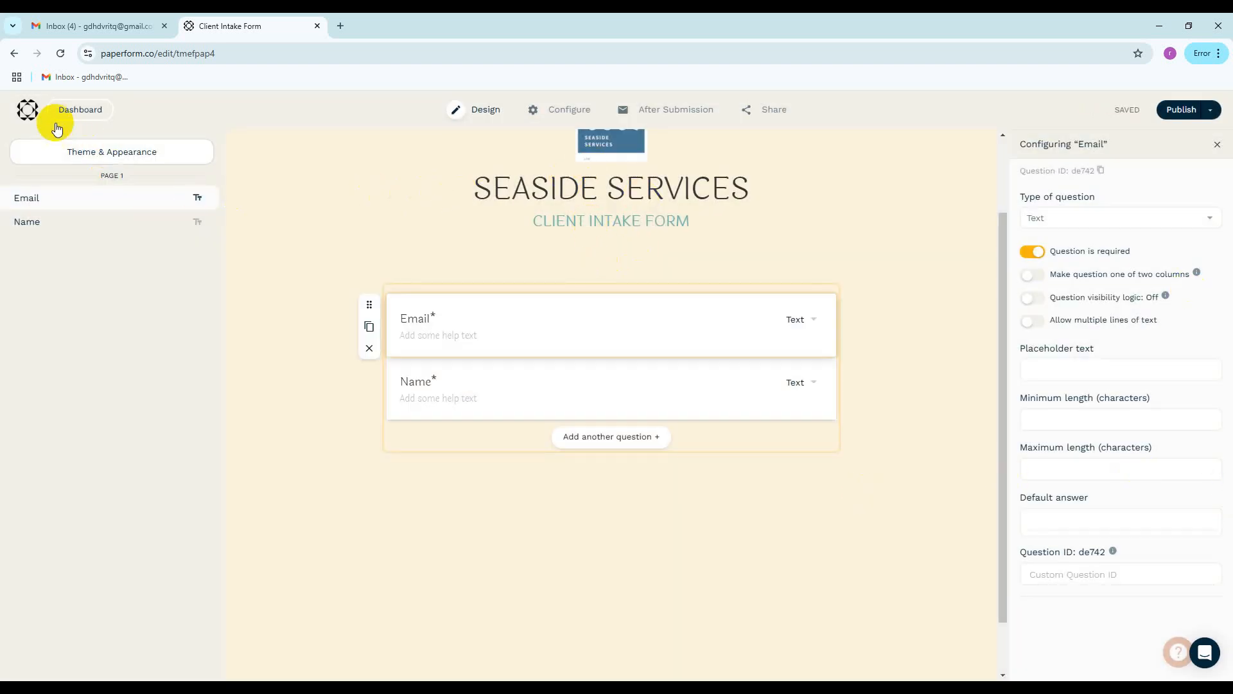
pyautogui.press('Print')
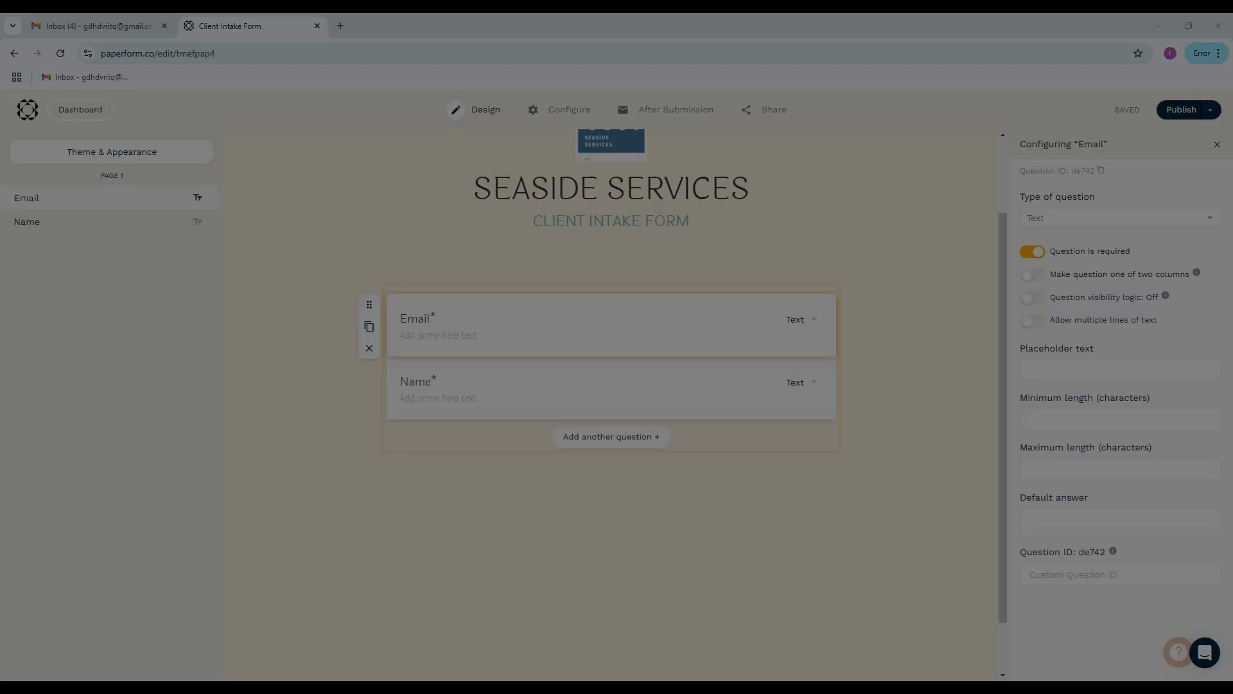
pyautogui.moveTo(1, 75); pyautogui.dragTo(426, 561)
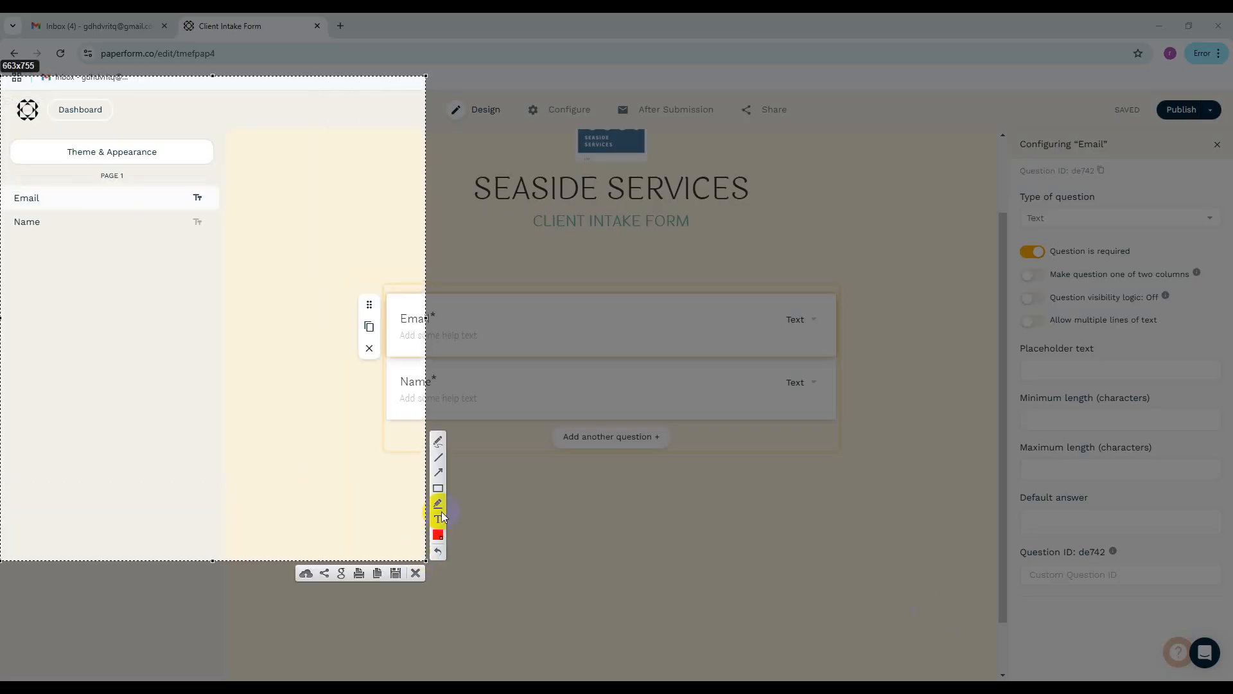
pyautogui.click(438, 475)
pyautogui.moveTo(148, 419)
pyautogui.mouseDown()
pyautogui.moveTo(33, 160)
pyautogui.moveTo(42, 129)
pyautogui.mouseUp()
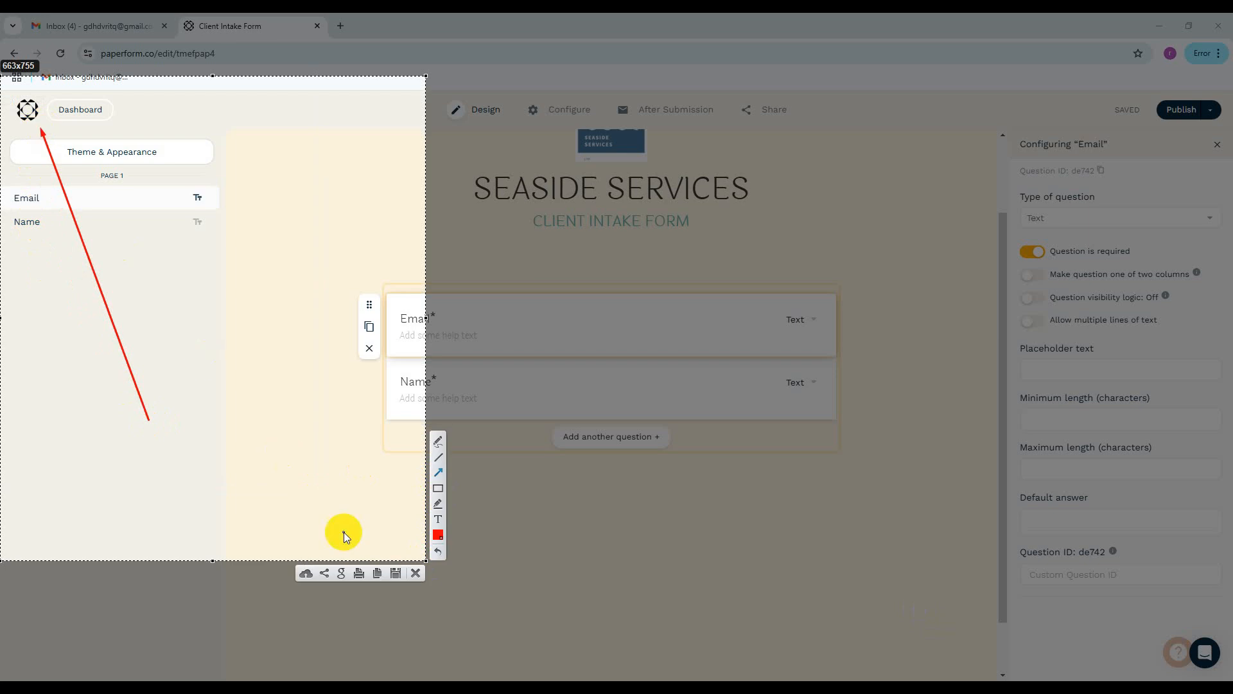
pyautogui.click(414, 572)
# Leave the form editor and return to the My Forms dashboard
pyautogui.click(80, 111)
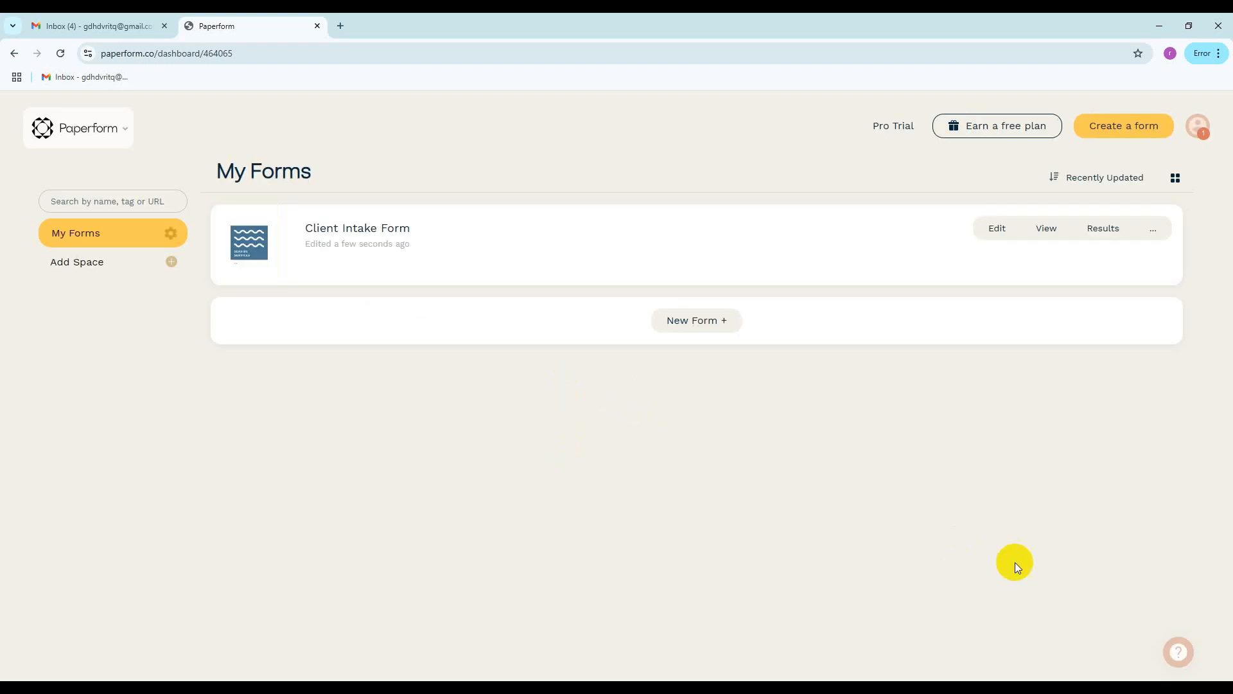
pyautogui.press('Print')
pyautogui.moveTo(27, 30); pyautogui.dragTo(1185, 548)
pyautogui.moveTo(1097, 512); pyautogui.dragTo(1090, 513)
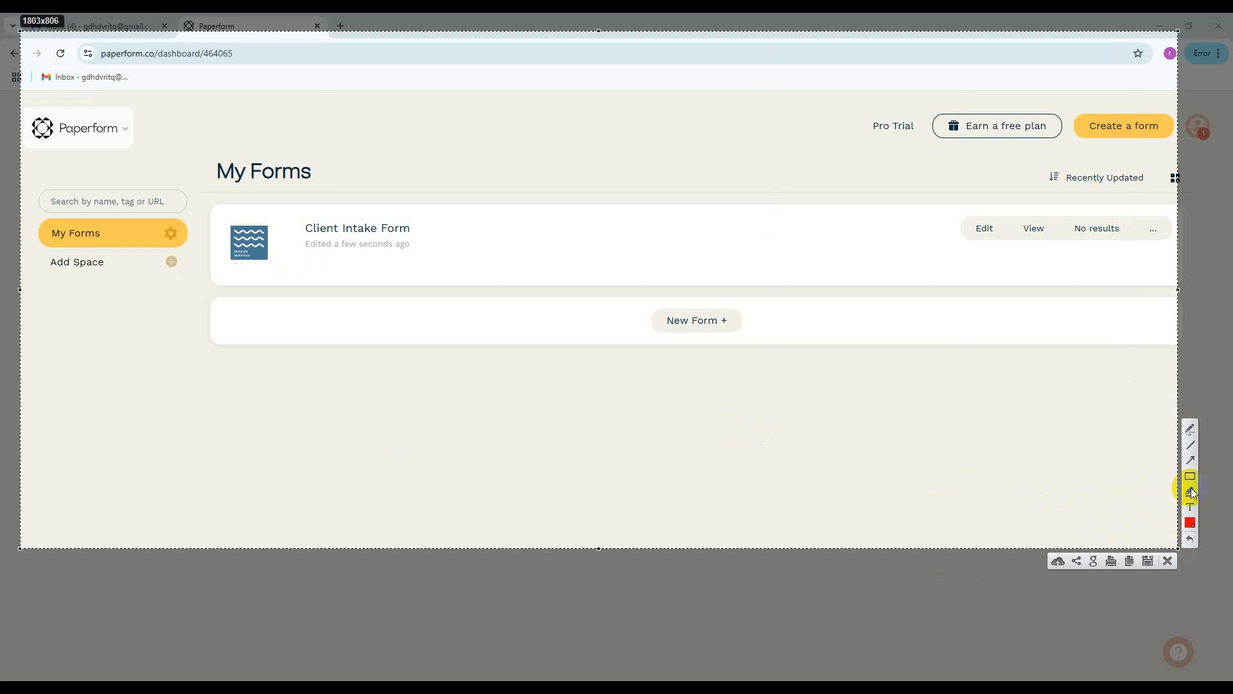
pyautogui.moveTo(206, 208)
pyautogui.mouseDown()
pyautogui.moveTo(518, 289)
pyautogui.moveTo(1146, 285)
pyautogui.mouseUp()
pyautogui.click(1170, 561)
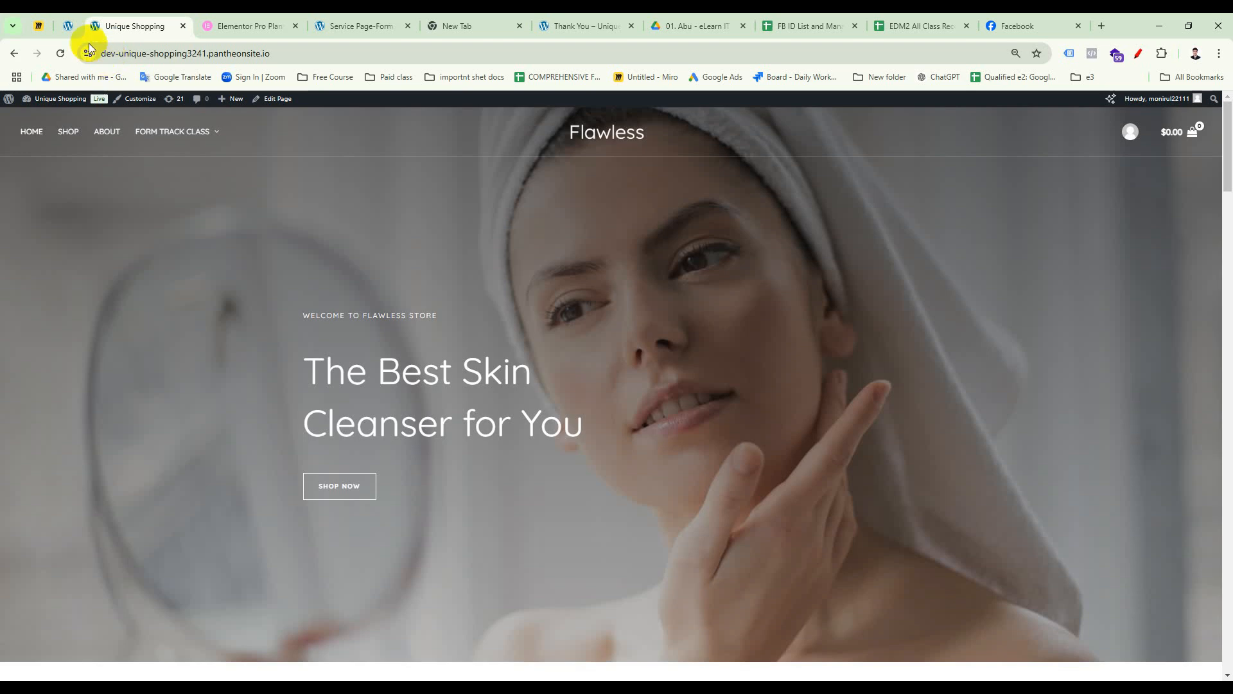
# Switch to the WordPress site's admin dashboard, create a new page titled Iframe and publish it
pyautogui.moveTo(49, 100)
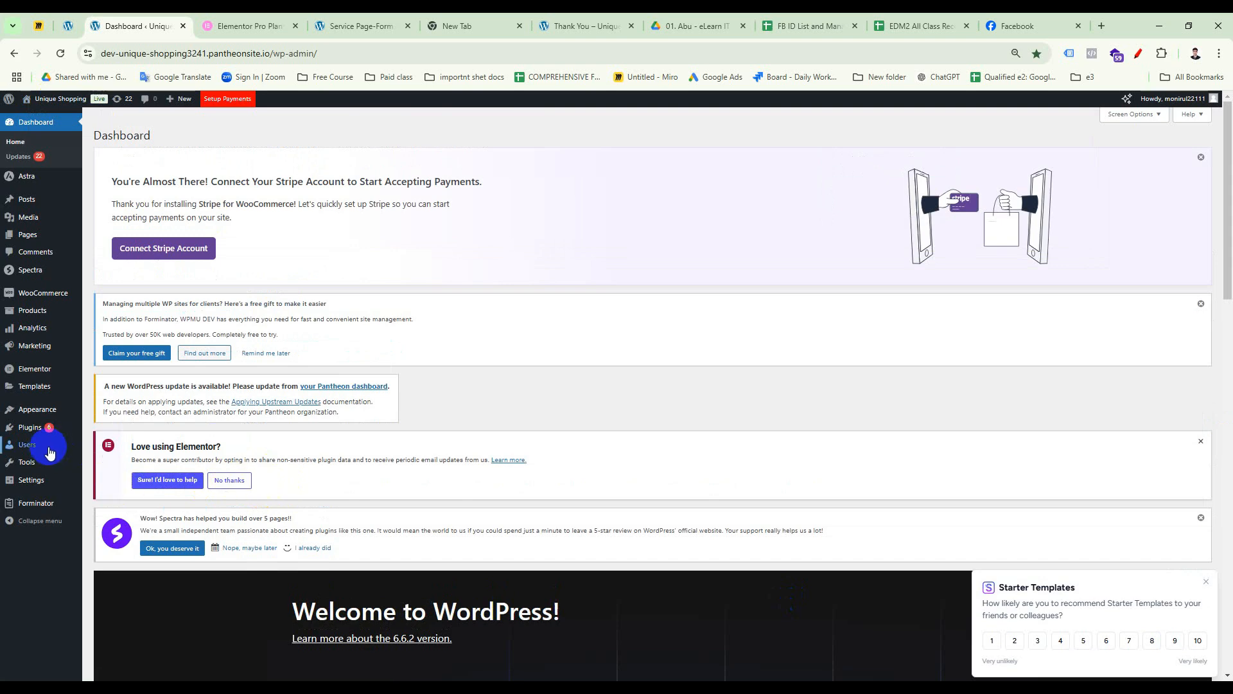
pyautogui.click(50, 348)
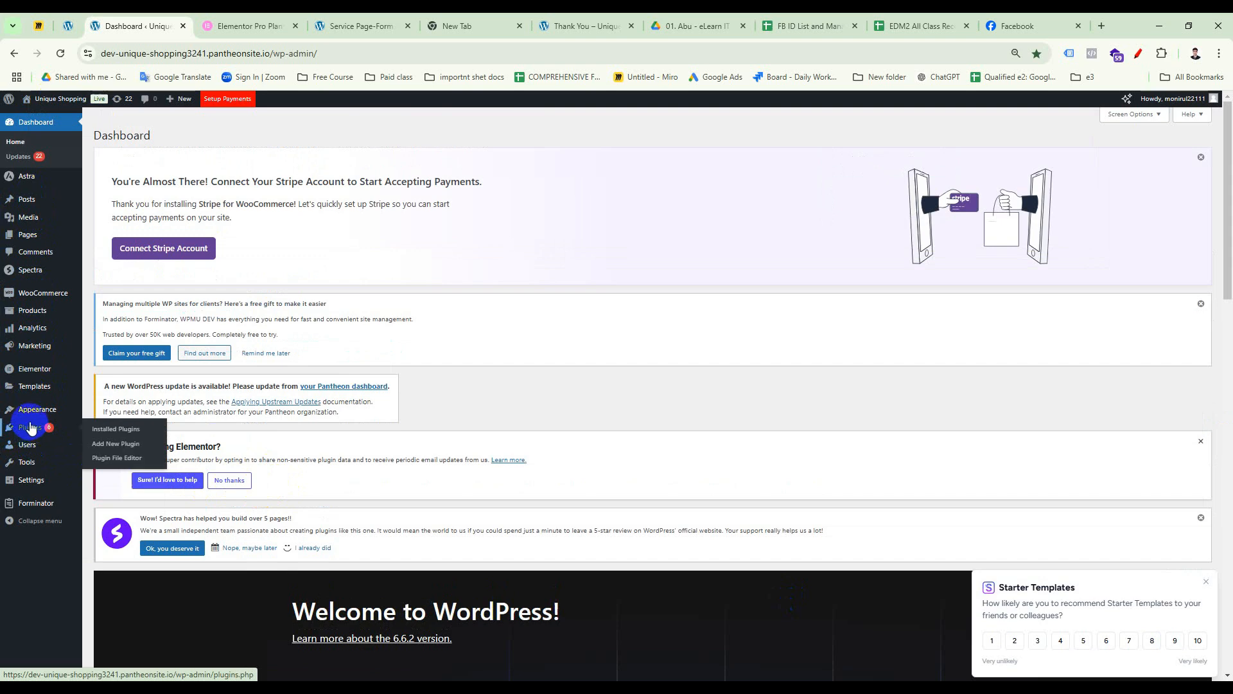
pyautogui.moveTo(28, 419)
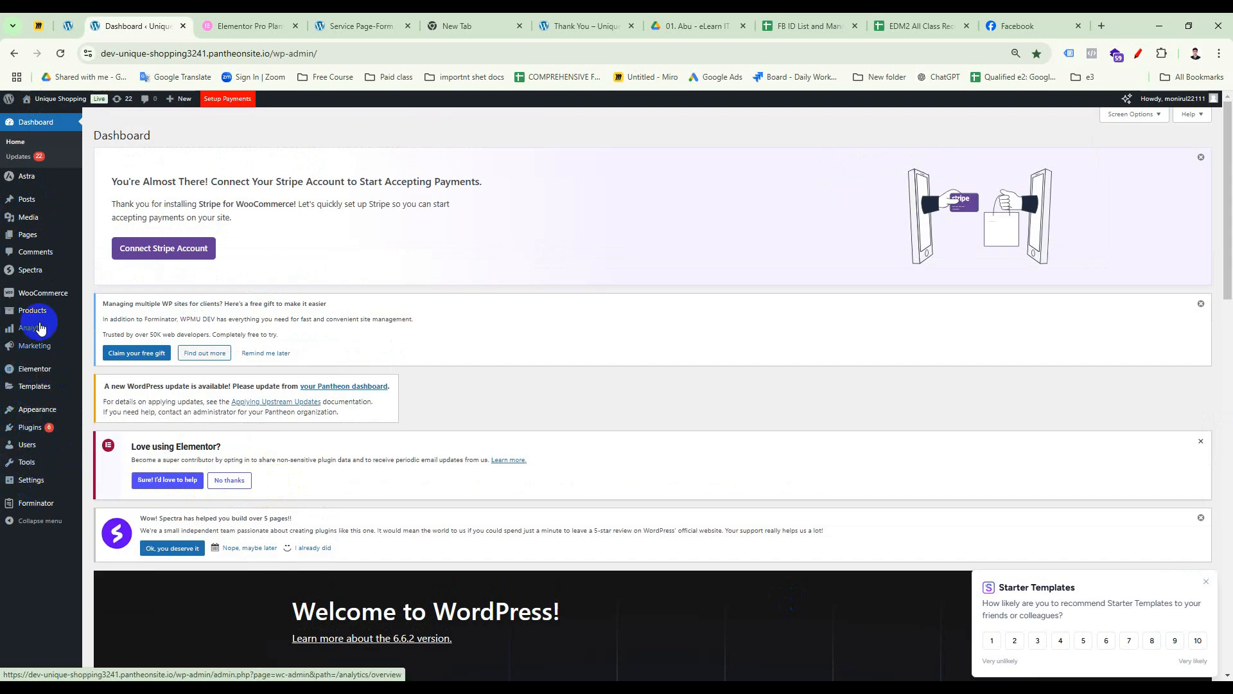
pyautogui.moveTo(35, 241)
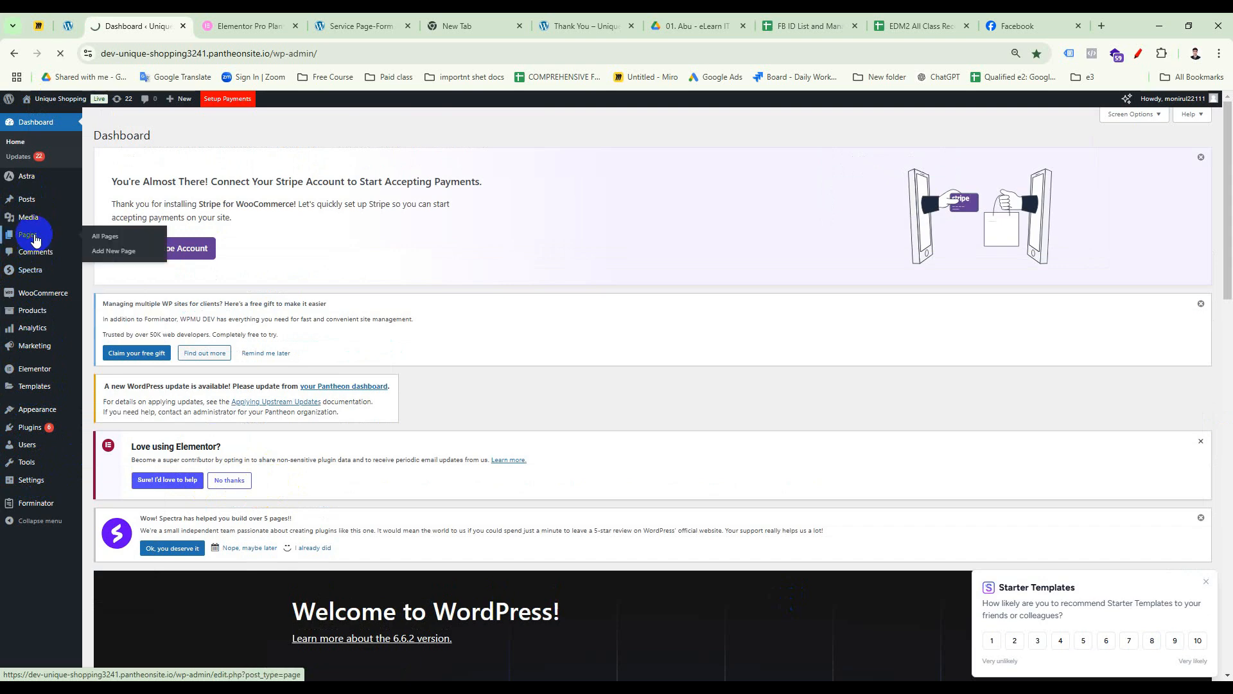
pyautogui.click(105, 238)
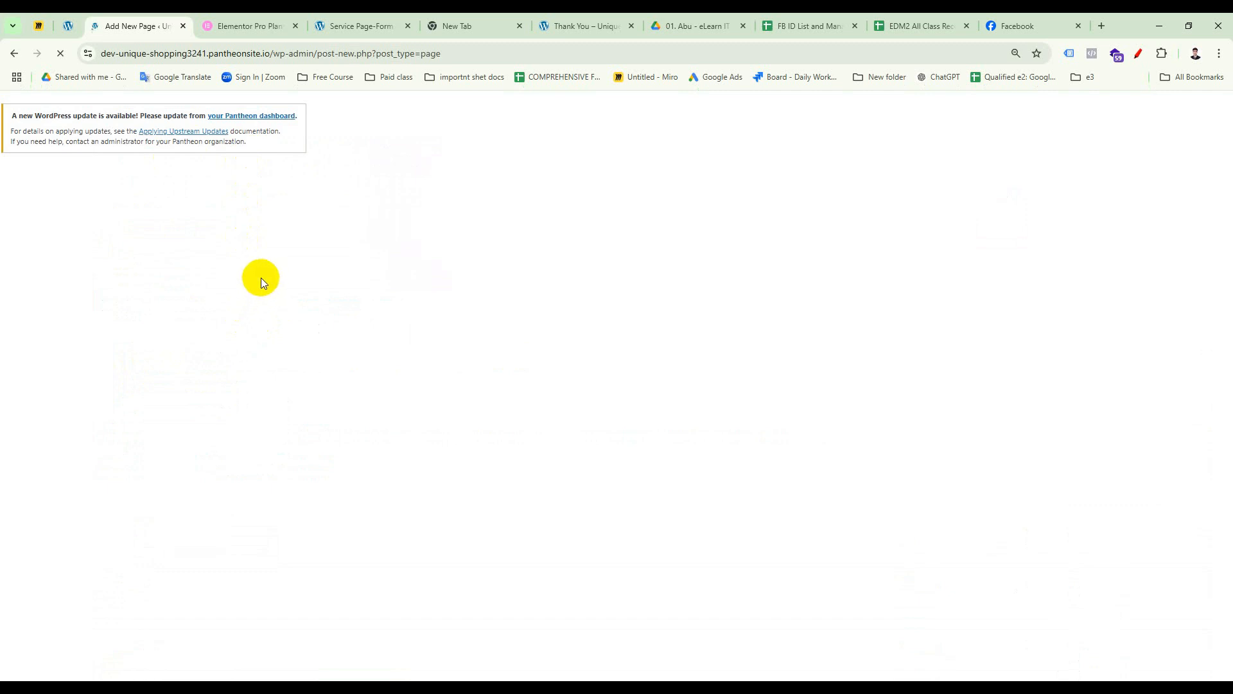
pyautogui.click(263, 185)
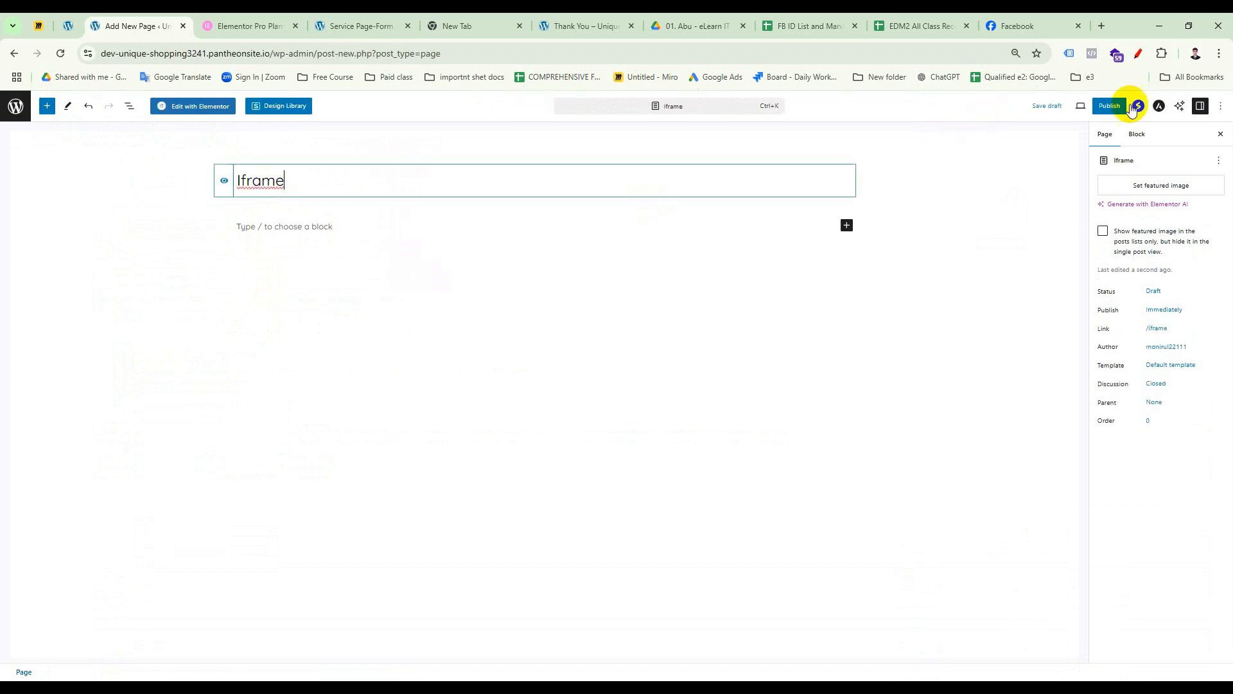
pyautogui.click(1109, 106)
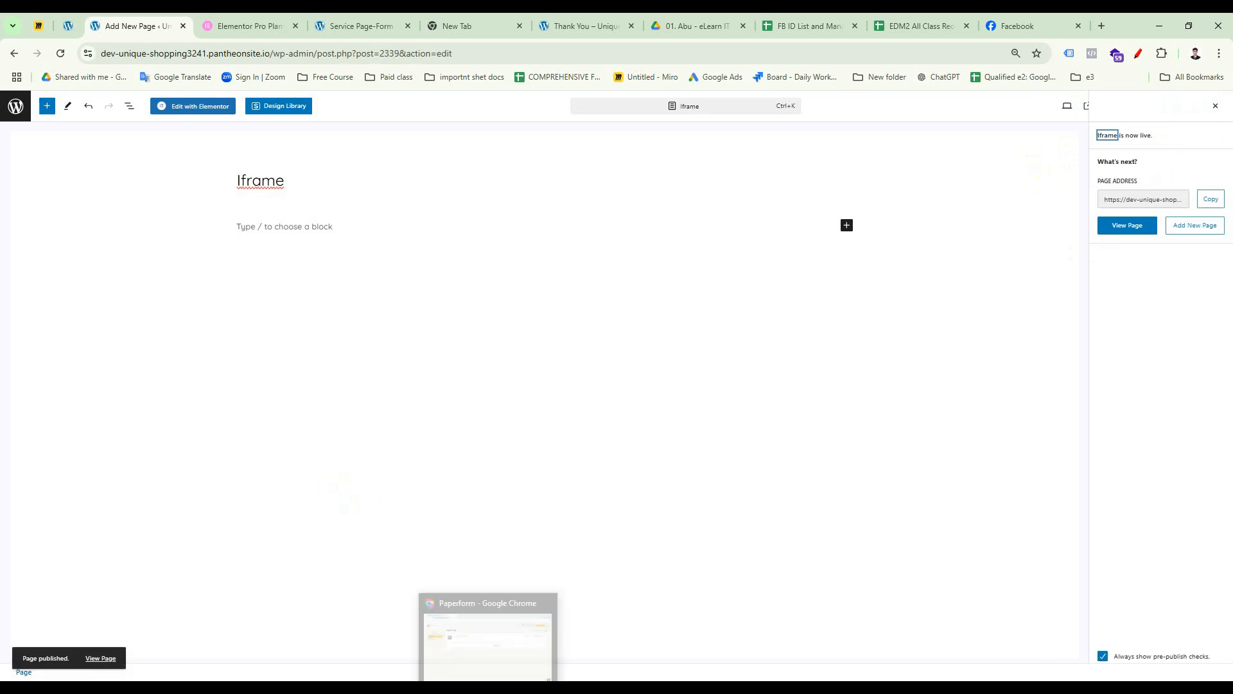
# Switch back to Paperform and open the Client Intake Form for editing
pyautogui.click(488, 640)
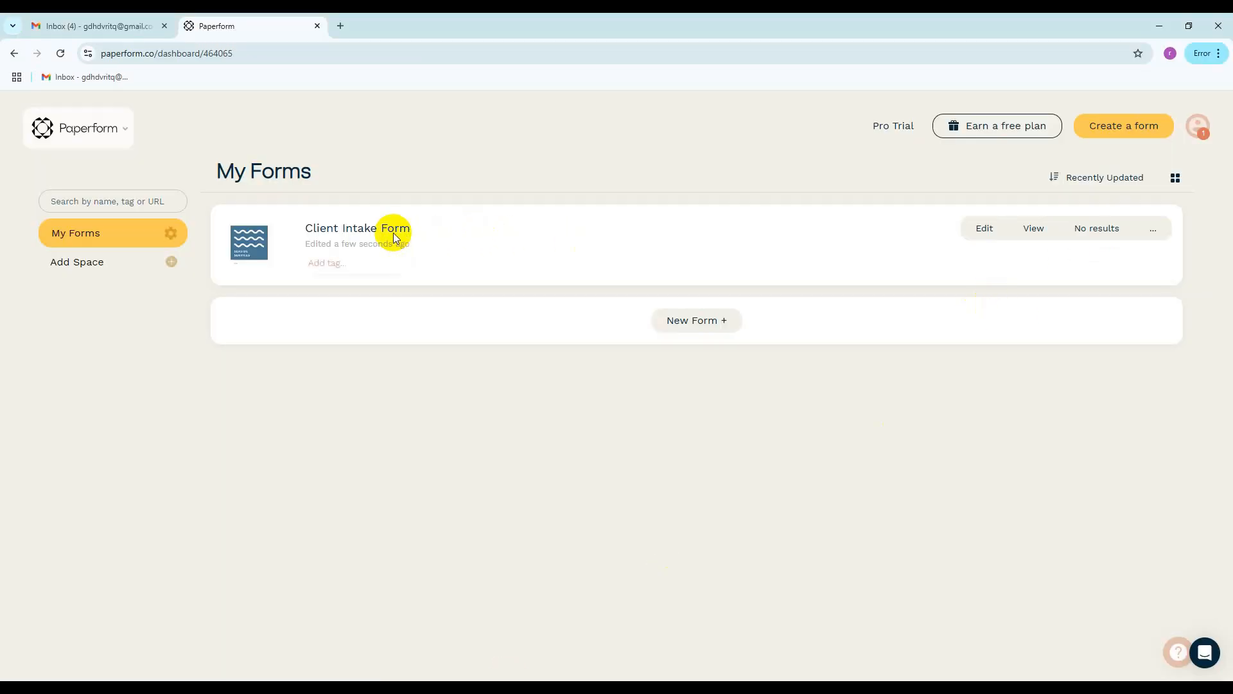
pyautogui.click(989, 233)
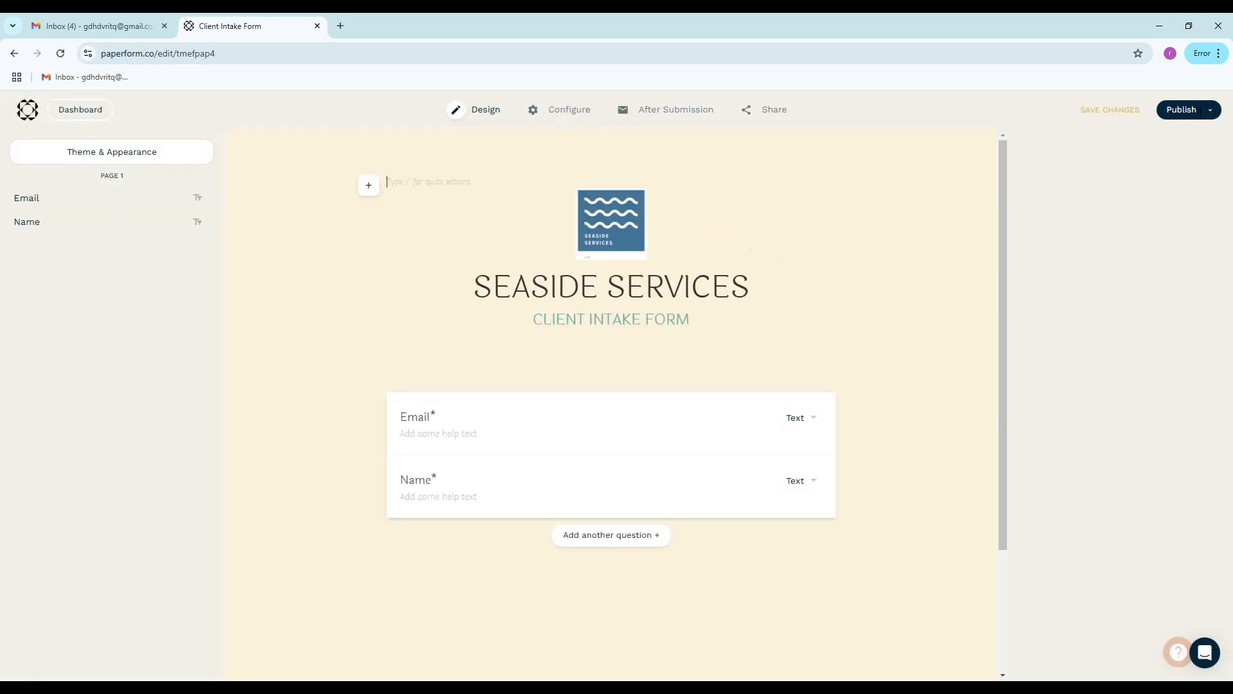
pyautogui.press('Print')
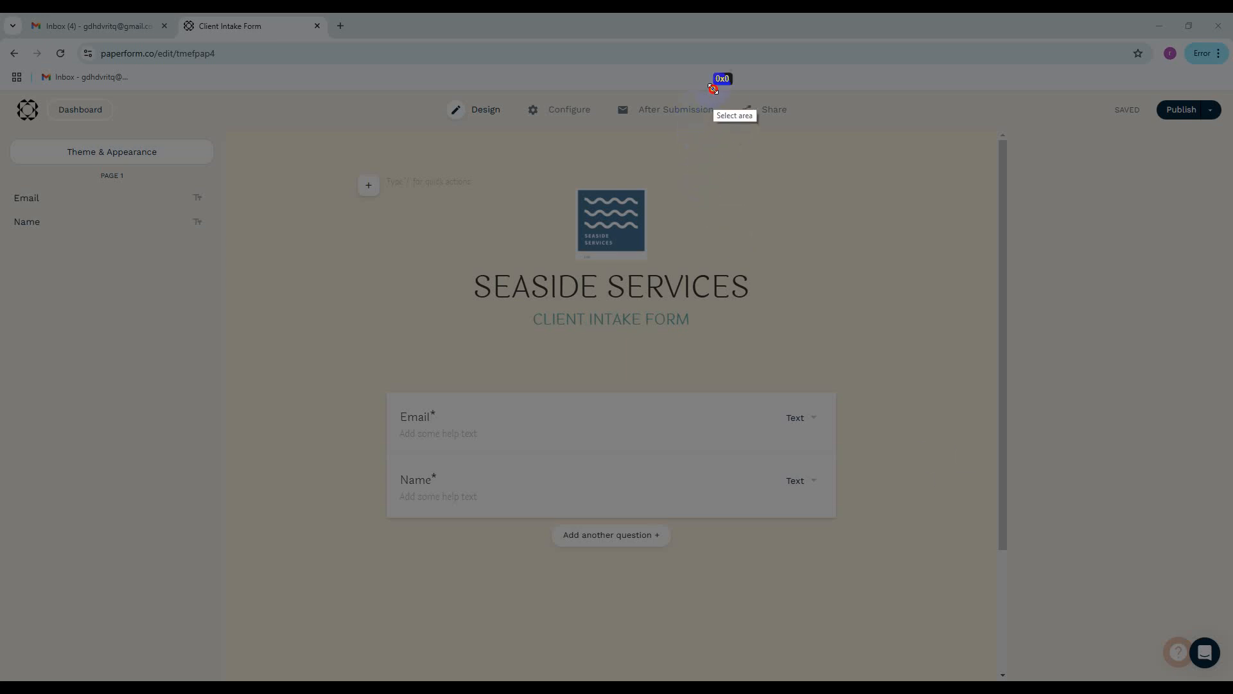
pyautogui.moveTo(713, 89); pyautogui.dragTo(815, 169)
pyautogui.click(804, 183)
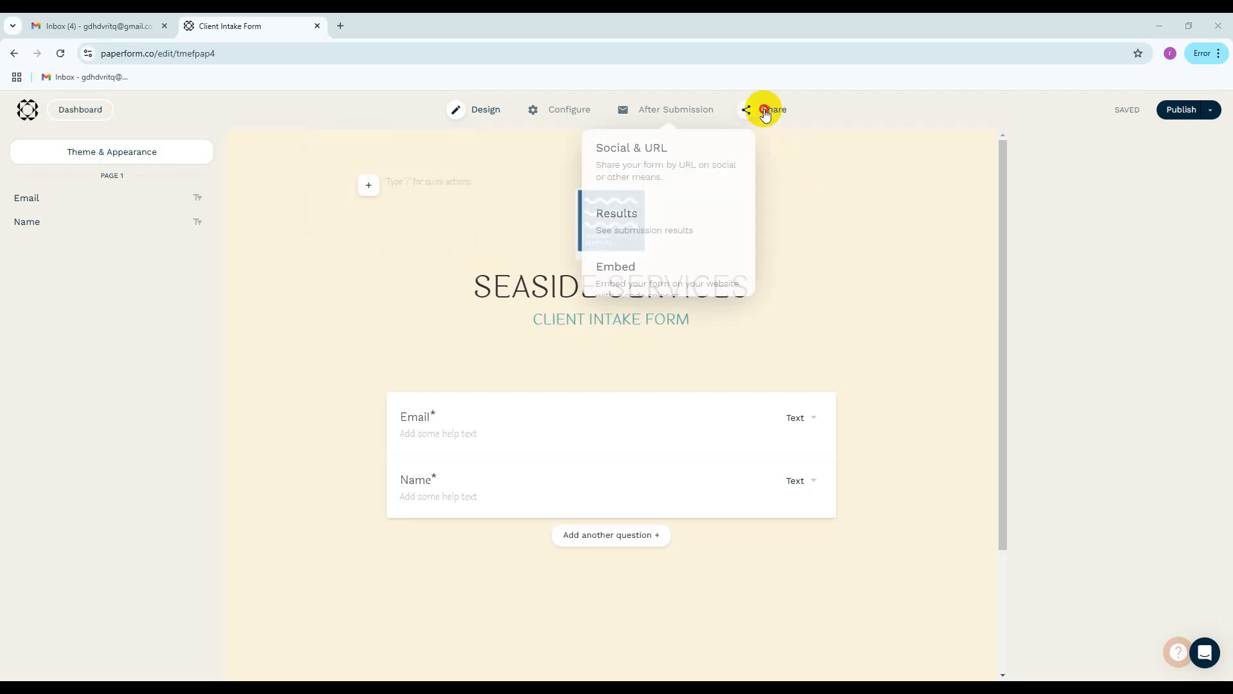
# Open the form's embed sharing options and copy the inline embed code
pyautogui.click(765, 110)
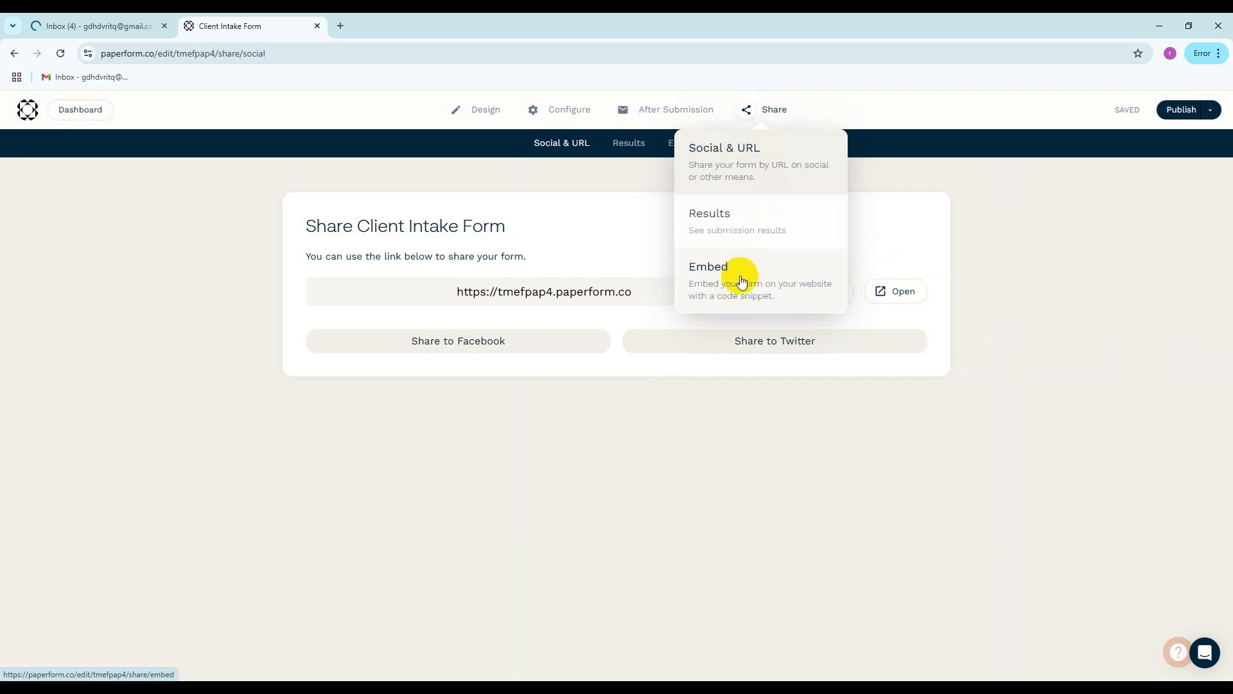
pyautogui.click(723, 280)
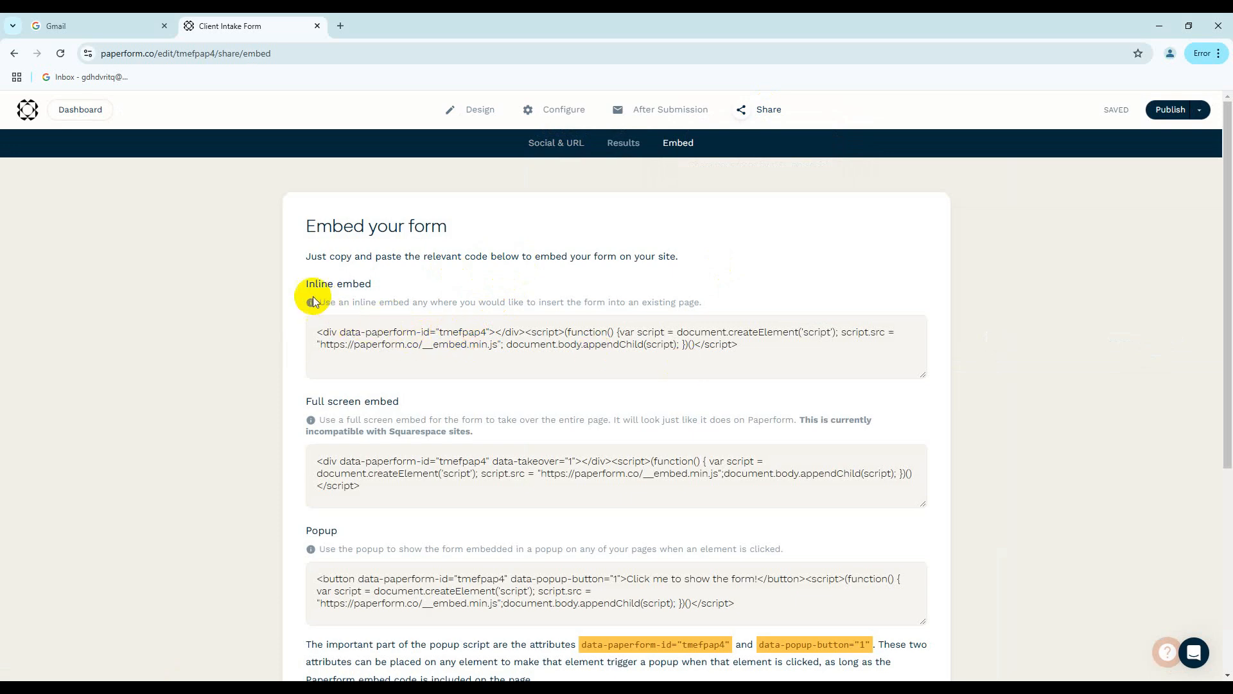
pyautogui.moveTo(308, 284); pyautogui.dragTo(382, 293)
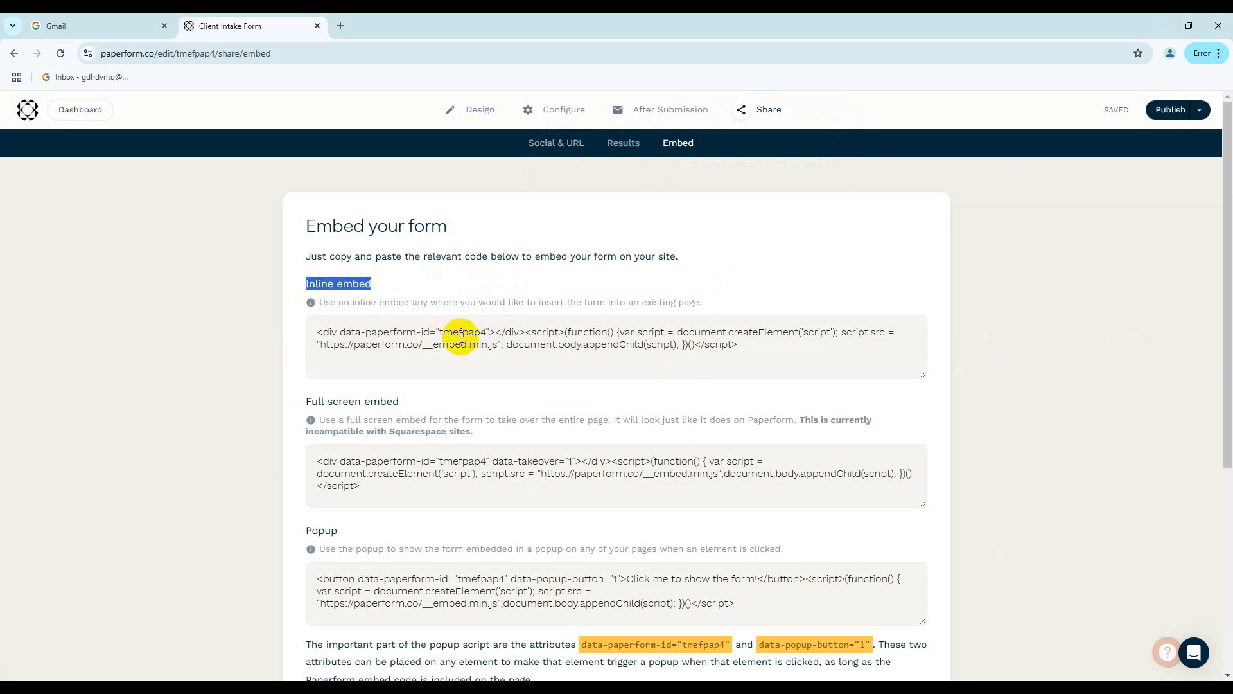
pyautogui.moveTo(765, 352); pyautogui.dragTo(309, 321)
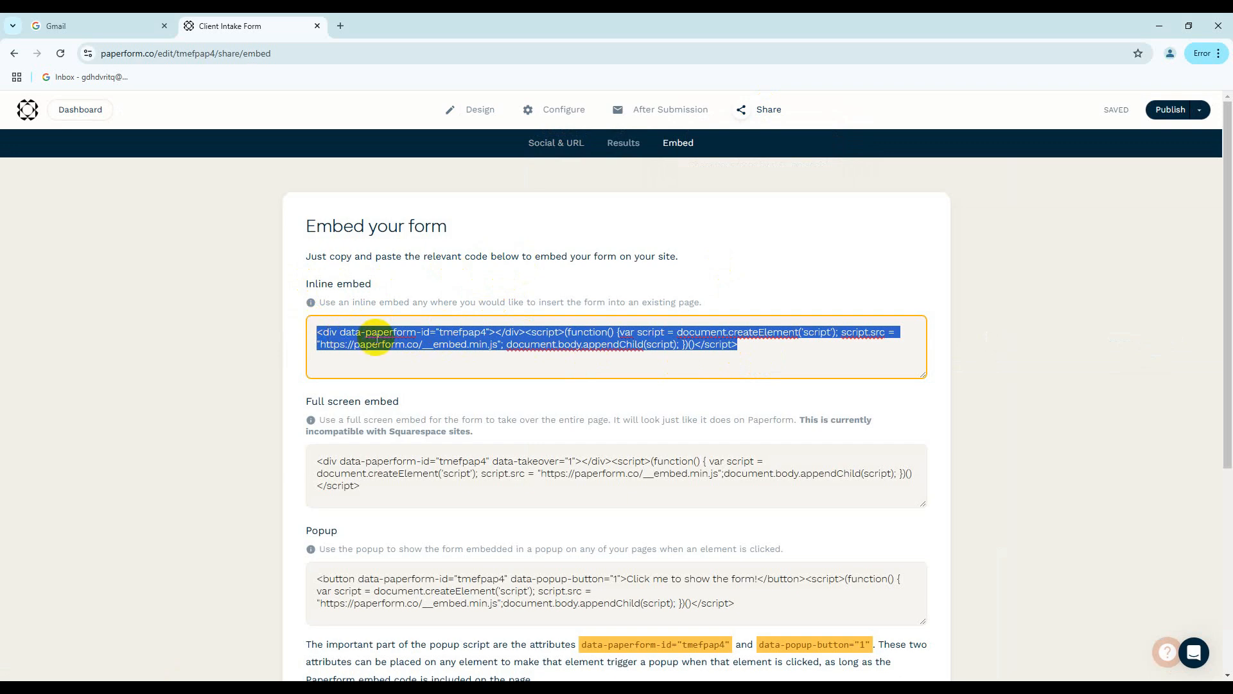
pyautogui.rightClick(378, 335)
pyautogui.click(415, 399)
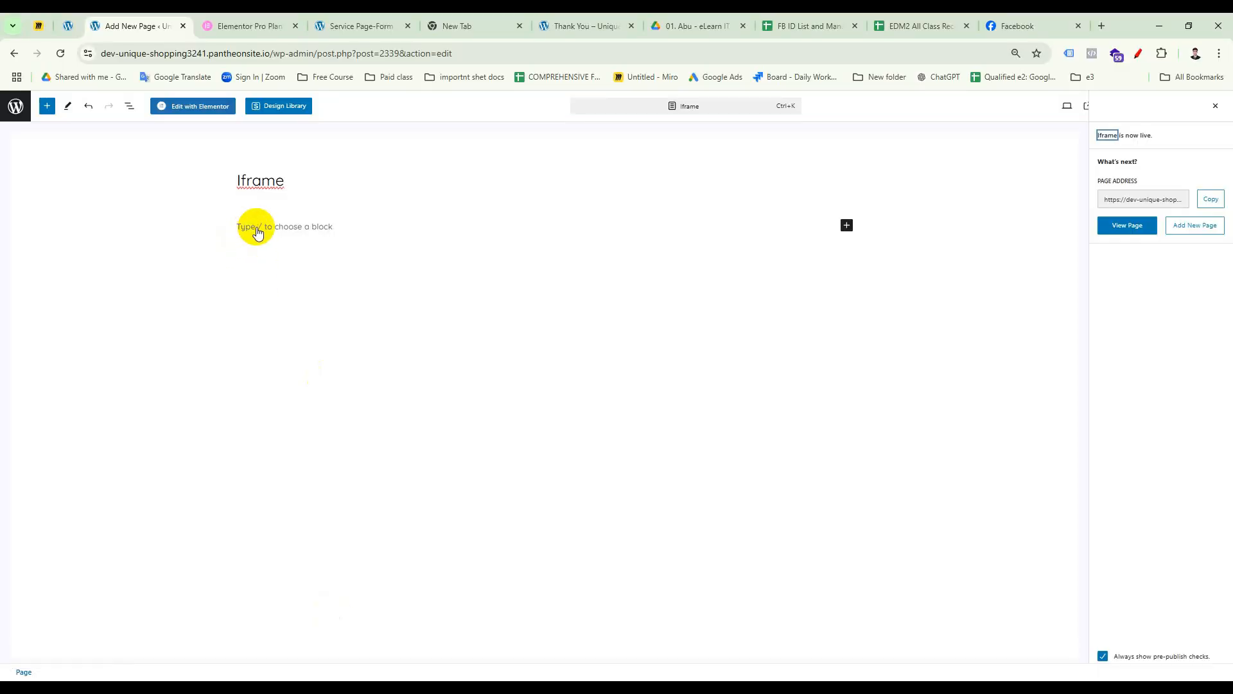
# Switch to the WordPress editor and add a Custom HTML block to the body of the Iframe page
pyautogui.click(291, 228)
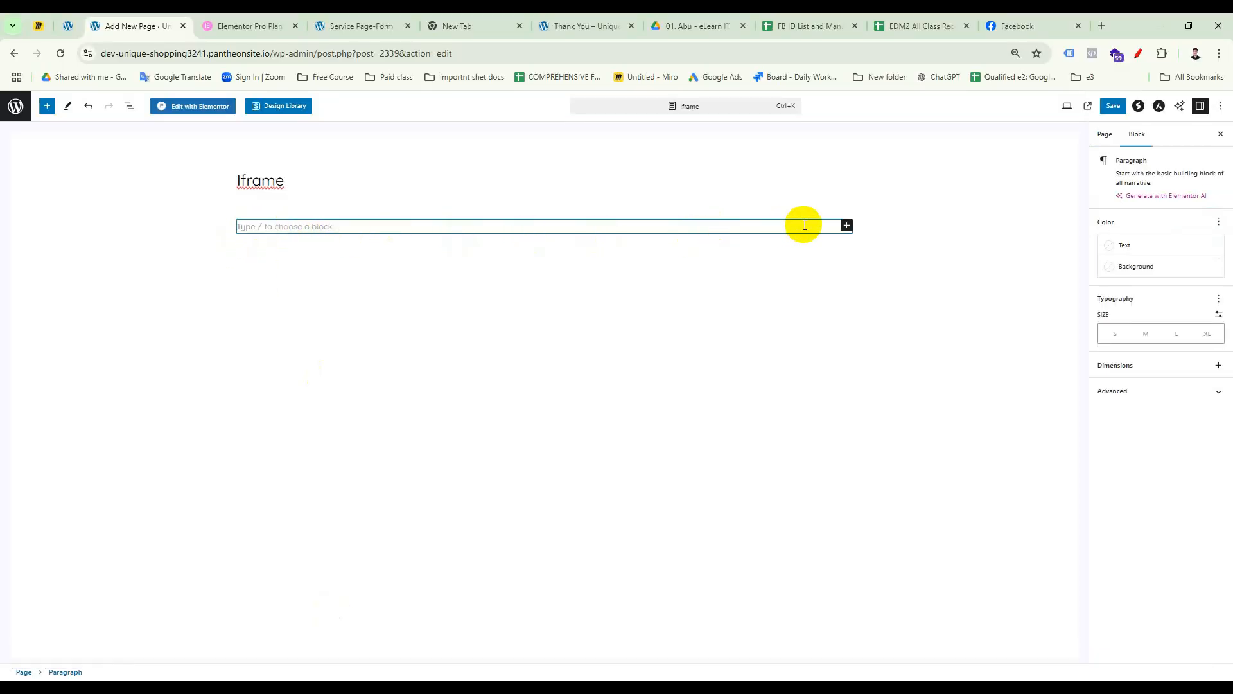
pyautogui.click(848, 227)
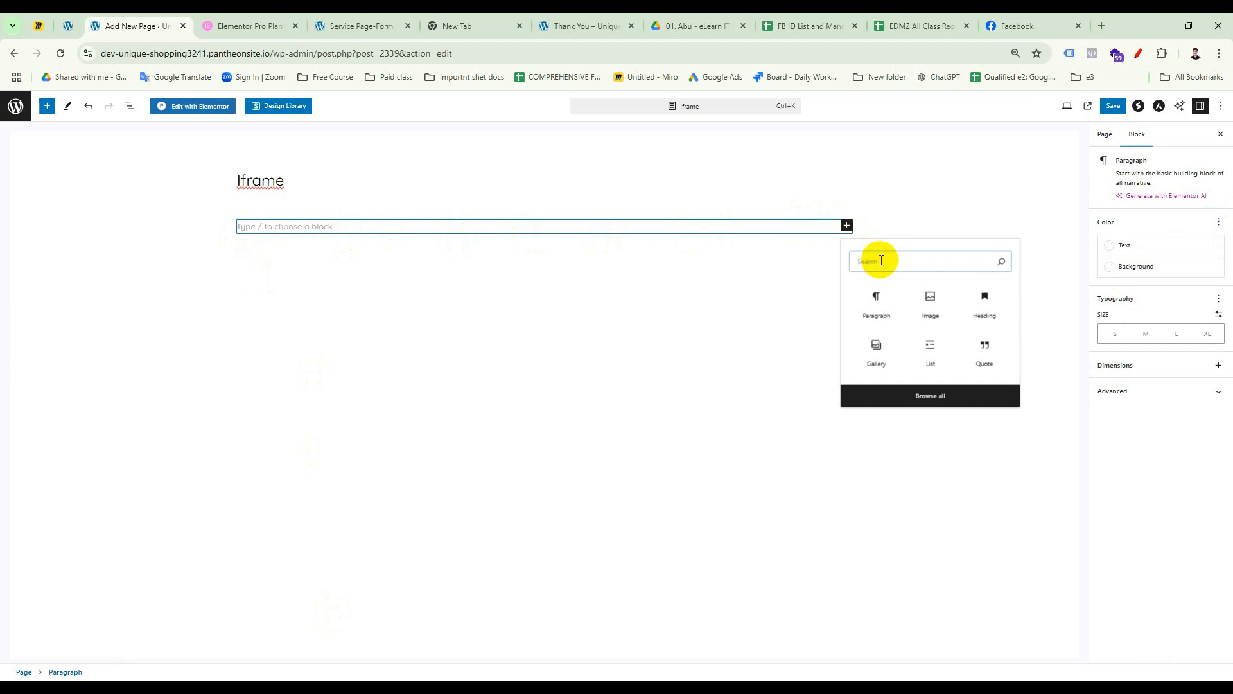
pyautogui.write('htm')
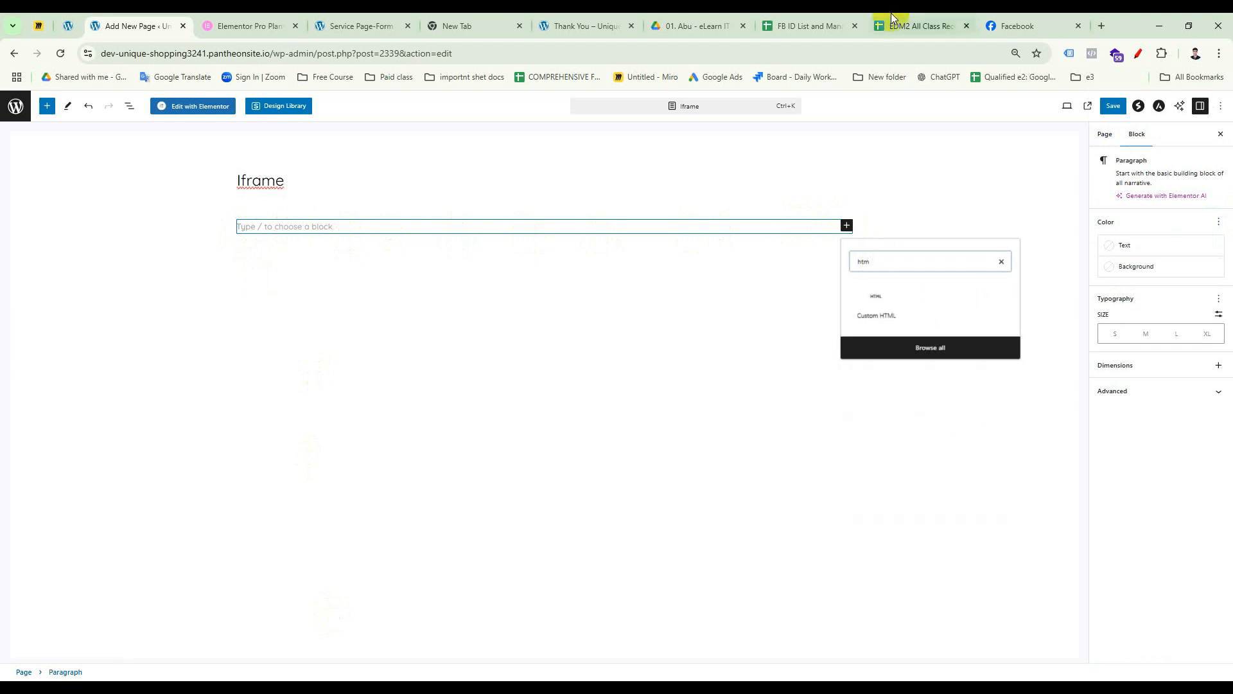
pyautogui.click(881, 309)
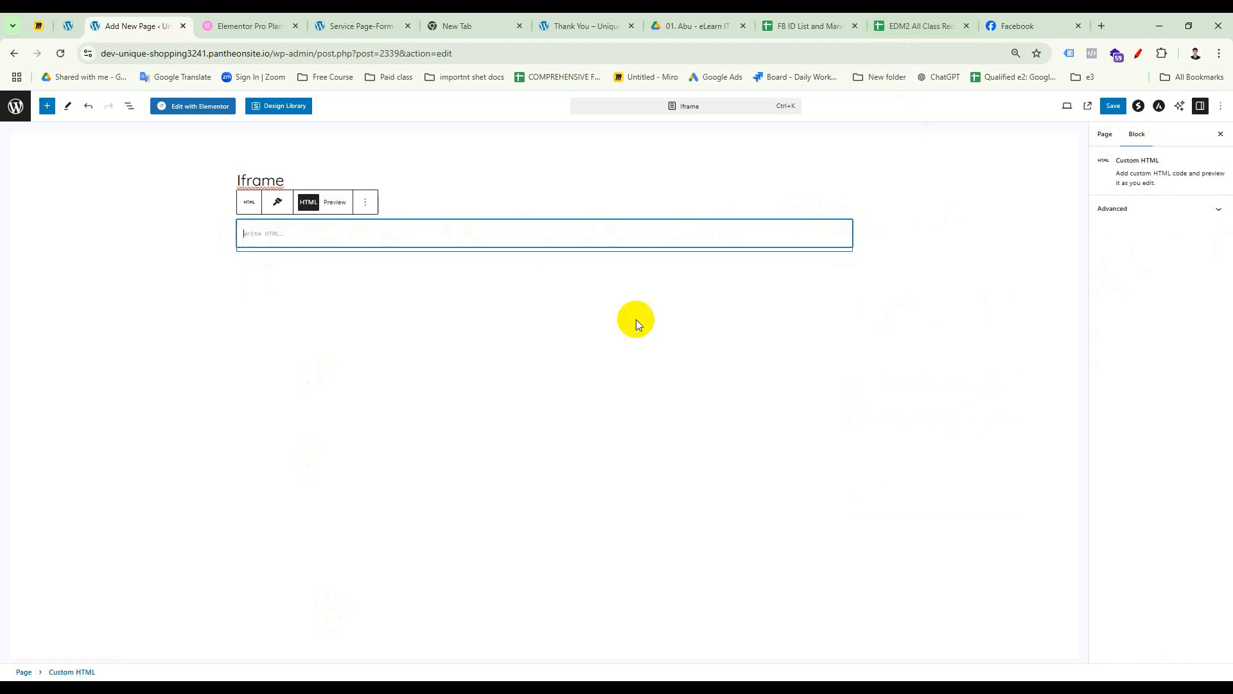
# Paste the Paperform inline embed code into the Custom HTML block and save the page
pyautogui.rightClick(290, 232)
pyautogui.click(329, 378)
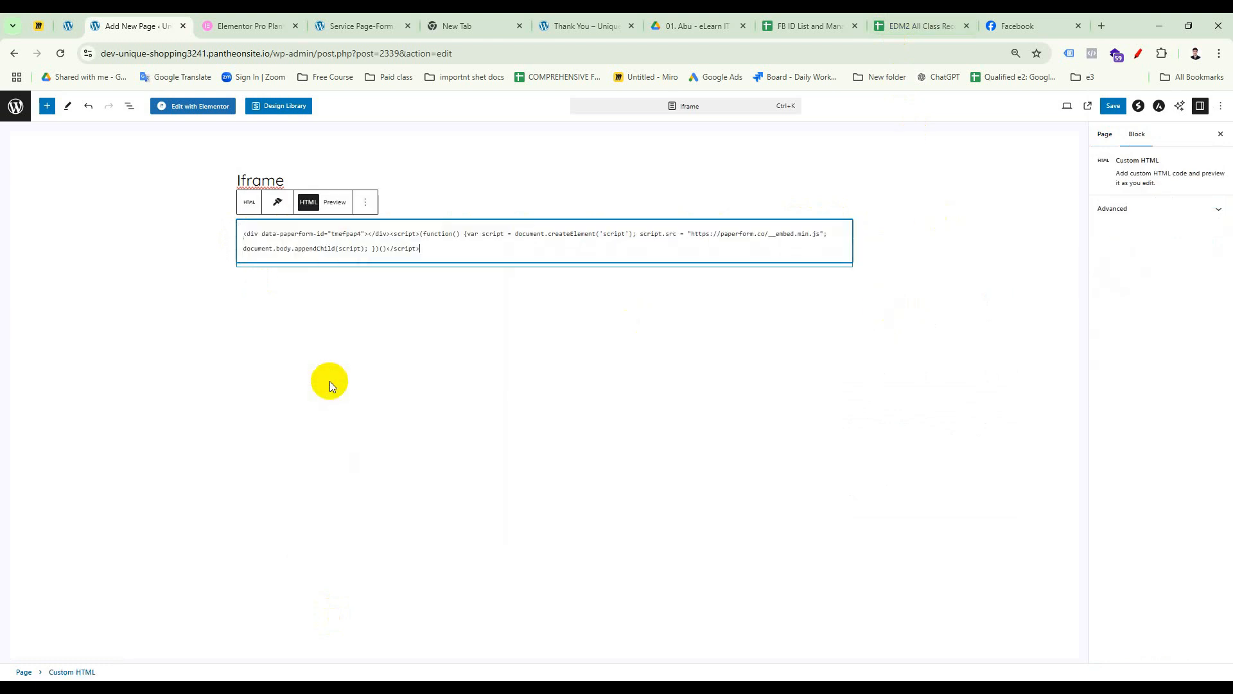
pyautogui.click(1116, 108)
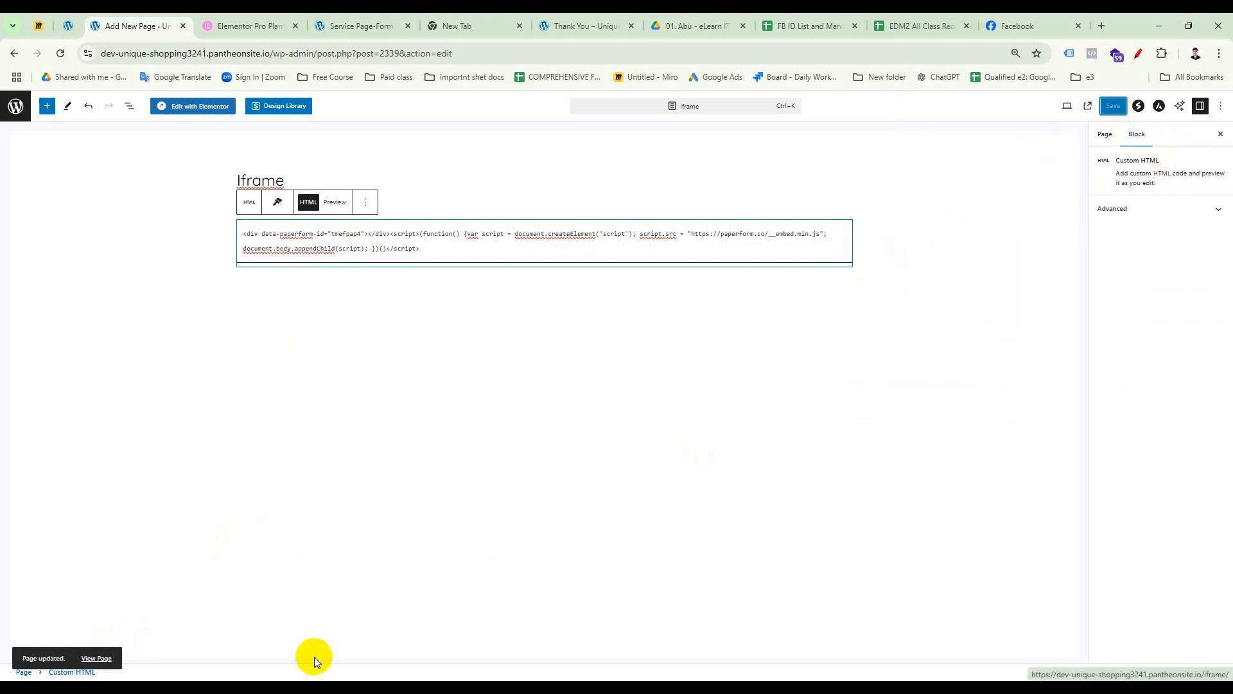
pyautogui.press('Print')
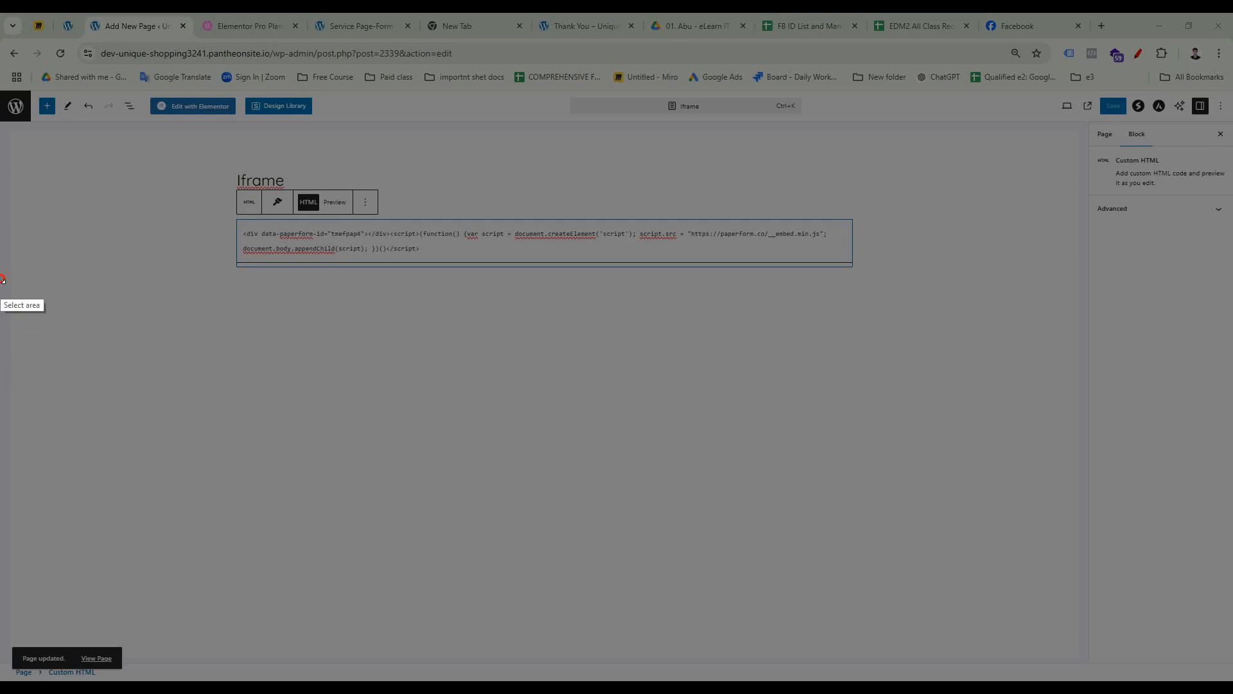
pyautogui.moveTo(0, 278)
pyautogui.mouseDown()
pyautogui.moveTo(583, 678)
pyautogui.moveTo(565, 574)
pyautogui.moveTo(584, 674)
pyautogui.mouseUp()
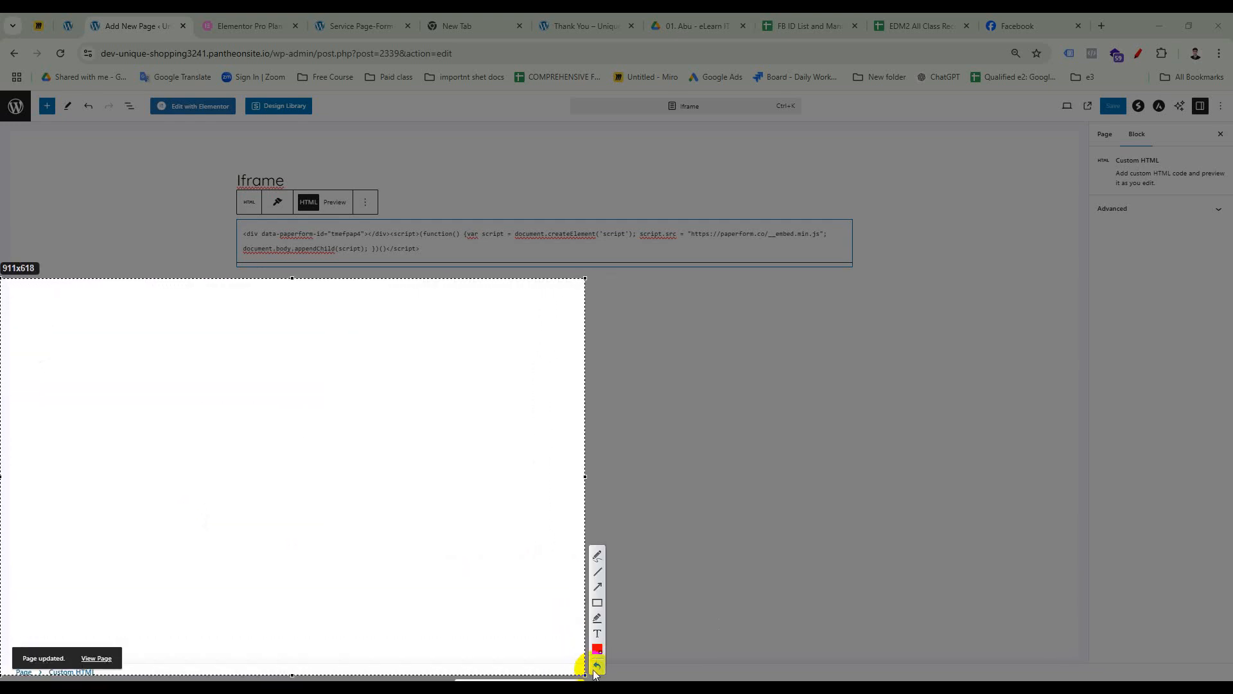
pyautogui.moveTo(233, 456)
pyautogui.mouseDown()
pyautogui.moveTo(137, 561)
pyautogui.moveTo(106, 650)
pyautogui.mouseUp()
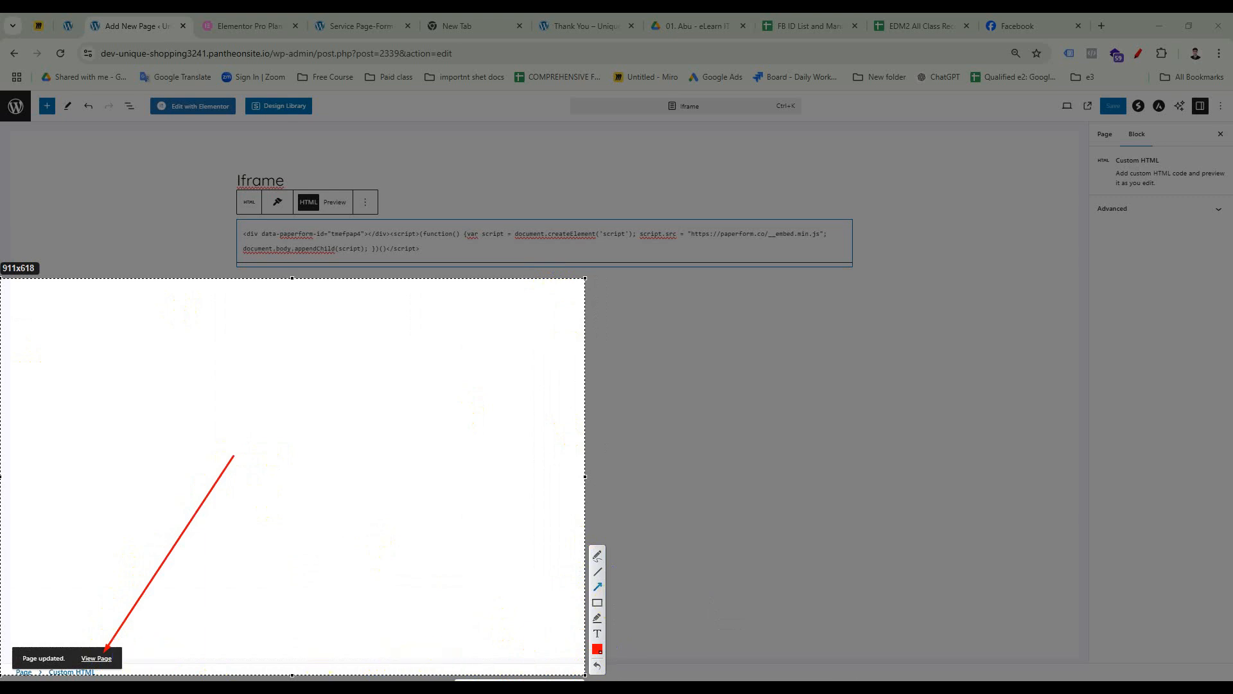
pyautogui.press('Escape')
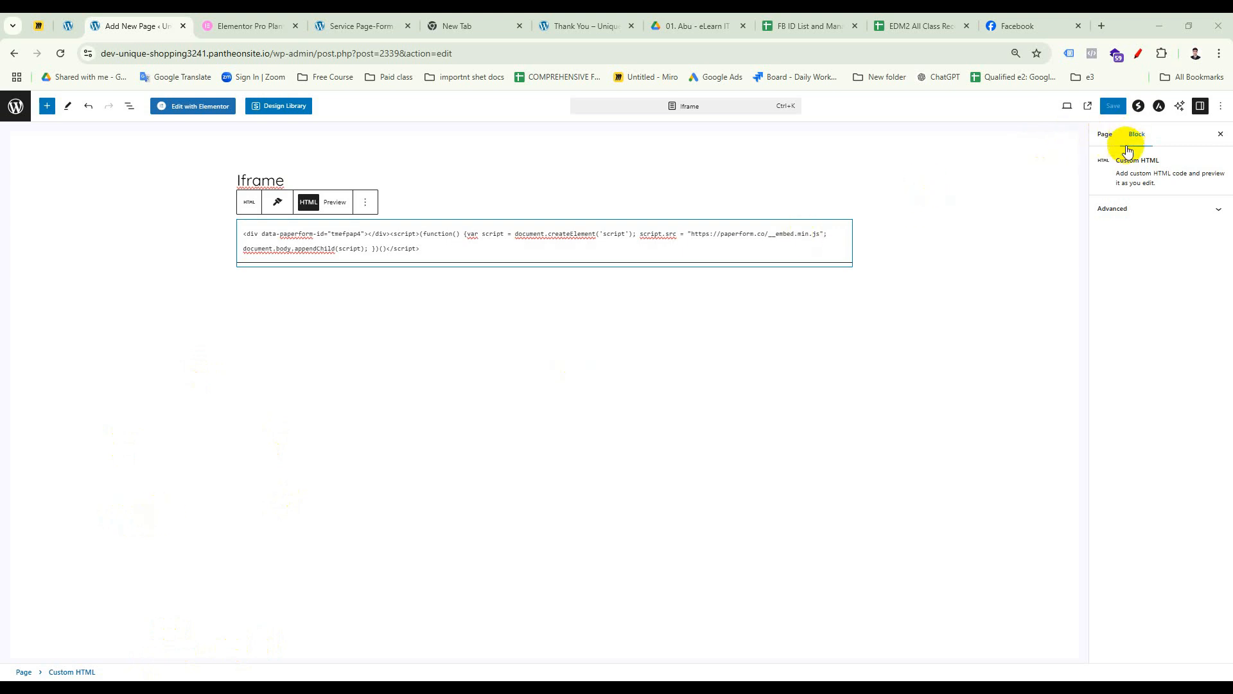
# Show the Iframe page's settings and copy its /iframe link path
pyautogui.click(1106, 134)
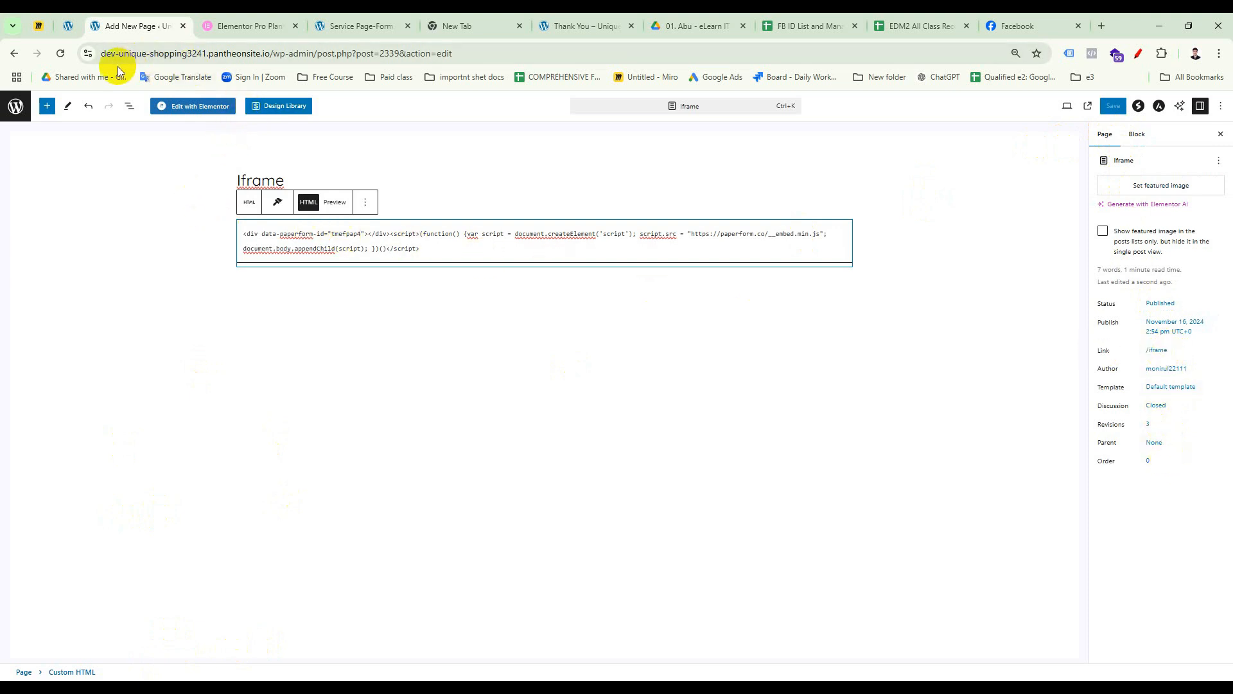
pyautogui.click(1150, 350)
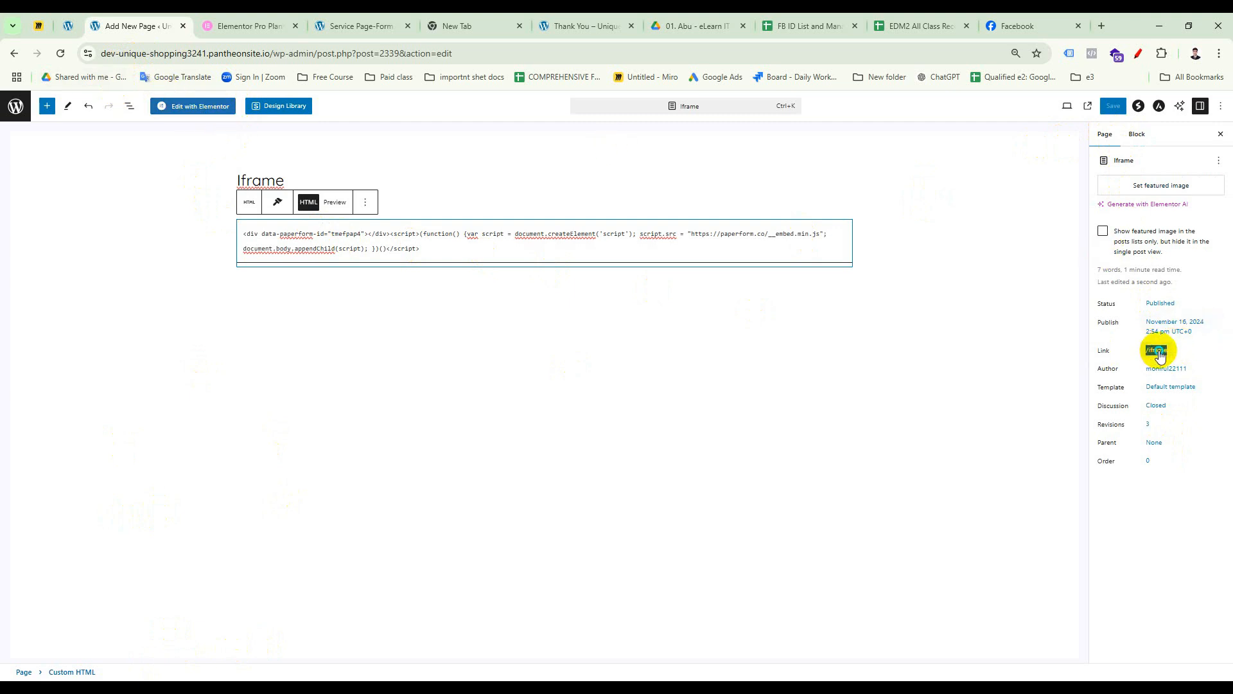
pyautogui.rightClick(1159, 355)
pyautogui.click(1051, 364)
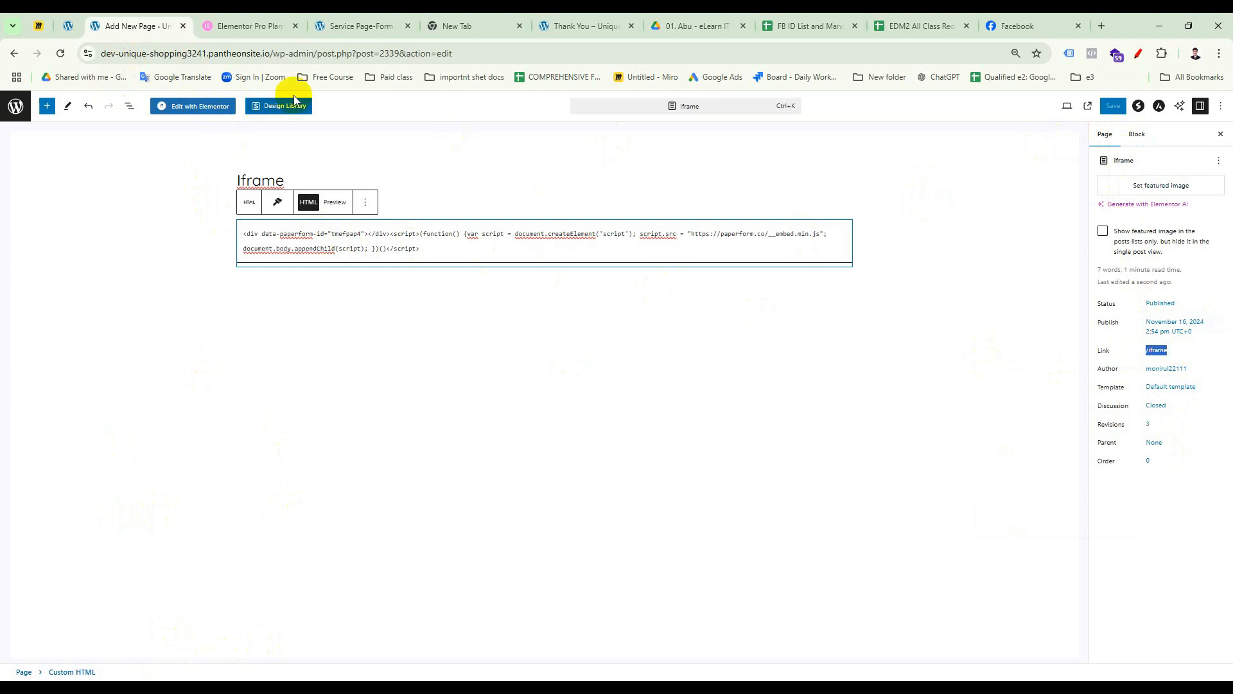
# Replace the admin path in the site address with /iframe, load the live page and view the embedded form
pyautogui.moveTo(276, 57); pyautogui.dragTo(507, 54)
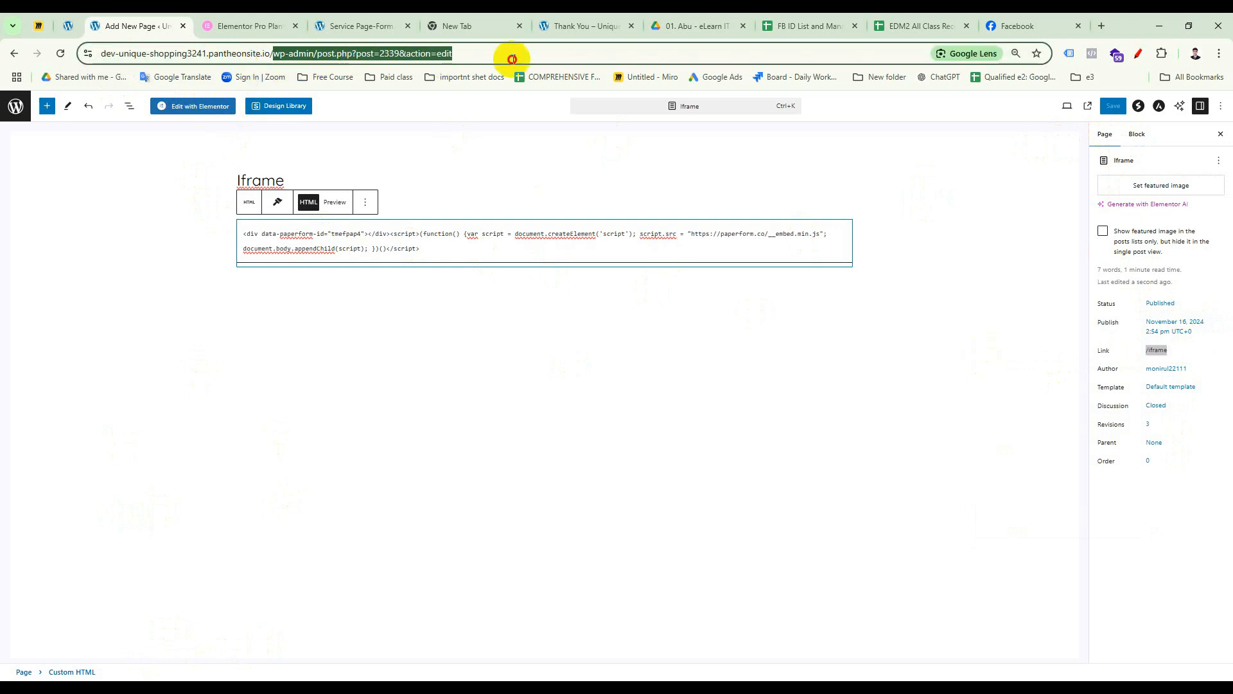
pyautogui.rightClick(416, 54)
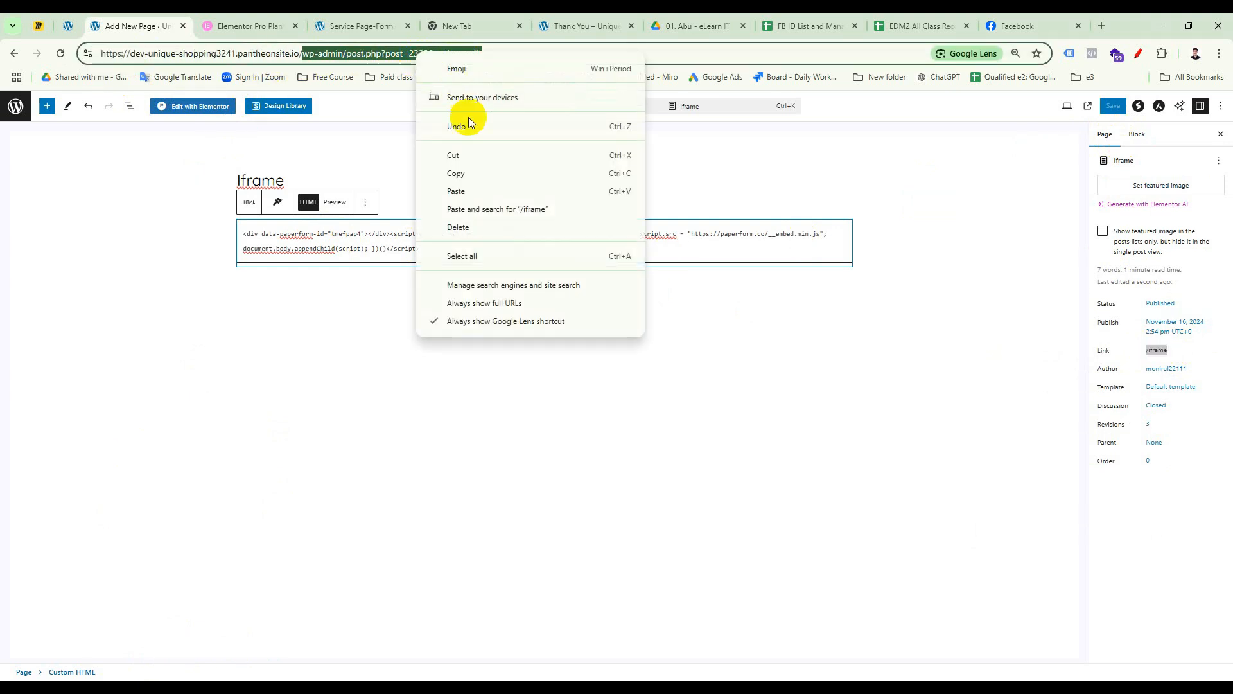
pyautogui.click(462, 188)
pyautogui.press('Return')
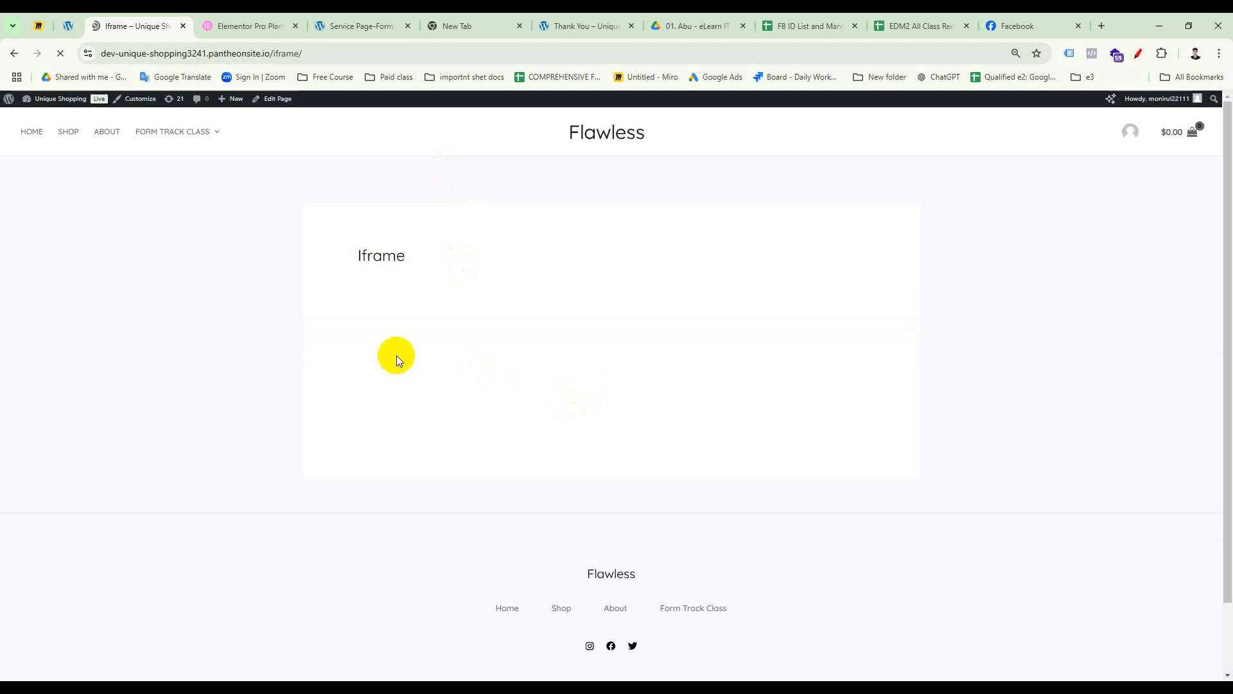
pyautogui.scroll(-2, 521, 449)
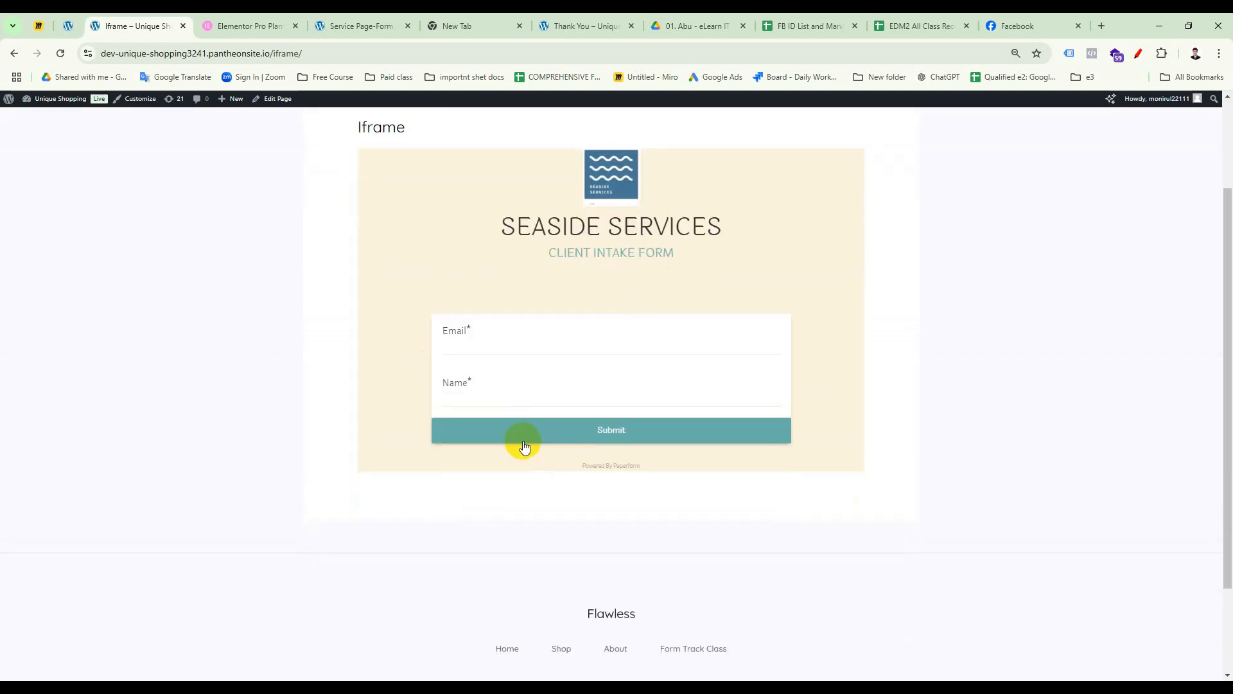
# Go from the live Iframe page to the WordPress dashboard and show the Primary menu's structure for editing
pyautogui.scroll(1, 448, 327)
pyautogui.scroll(1, 322, 327)
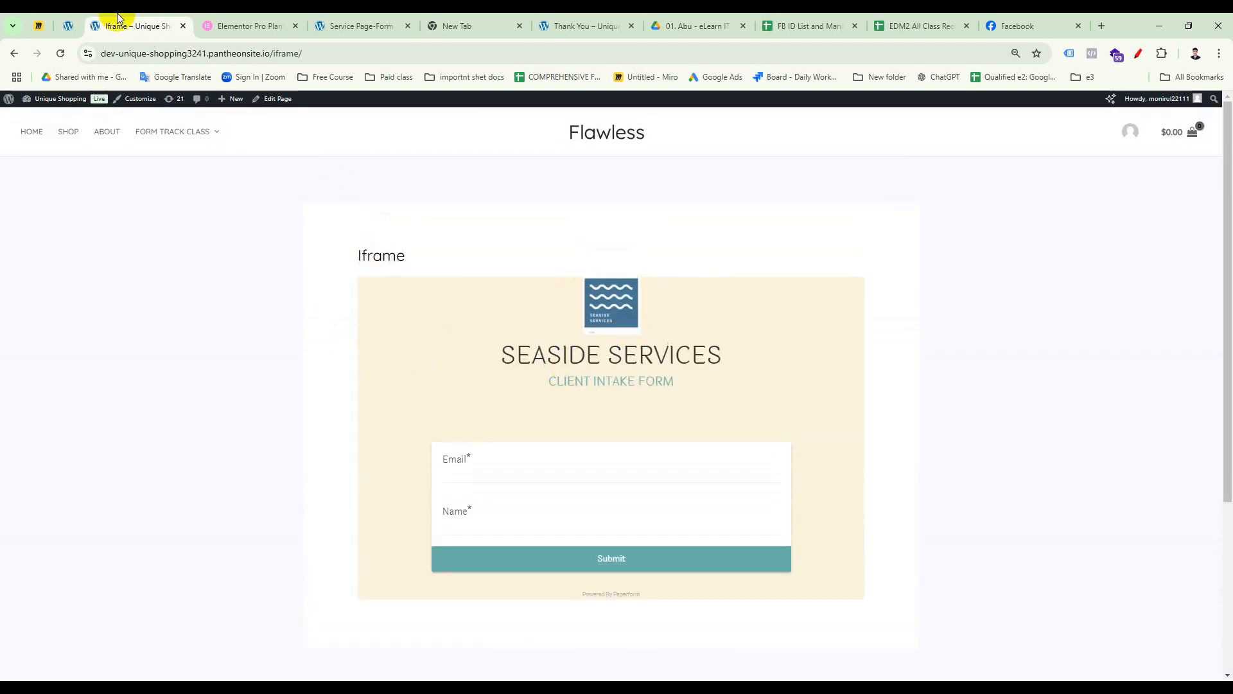
pyautogui.click(57, 100)
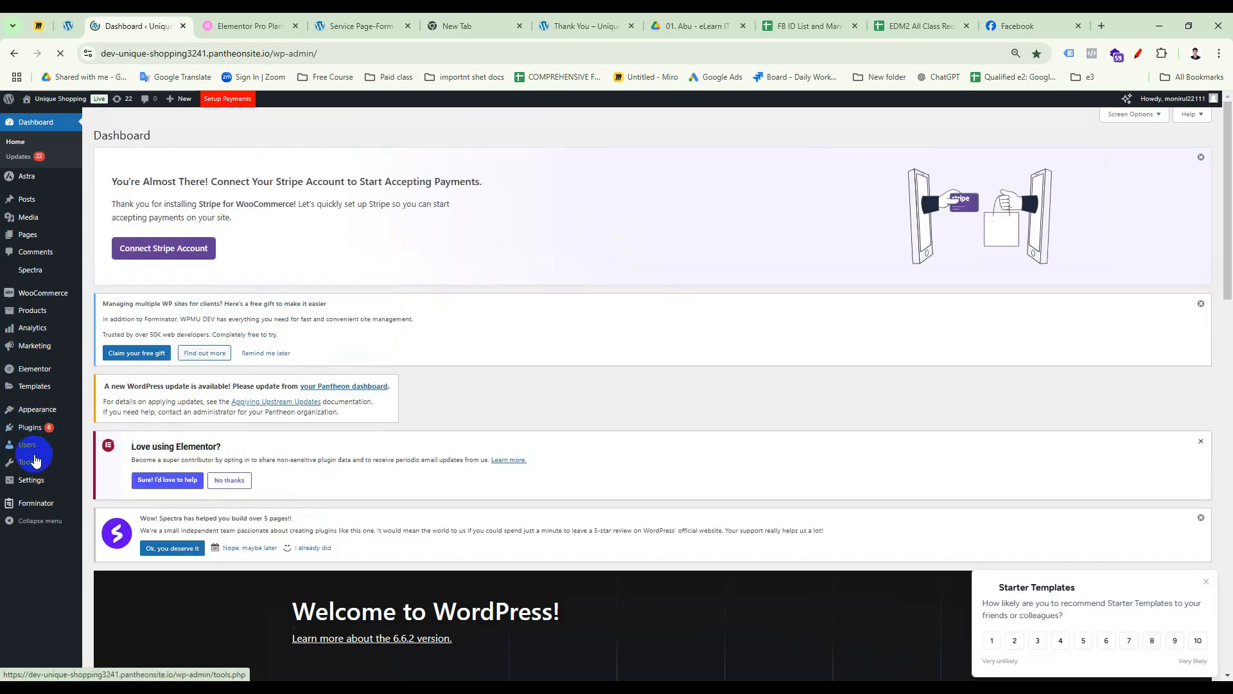
pyautogui.moveTo(41, 418)
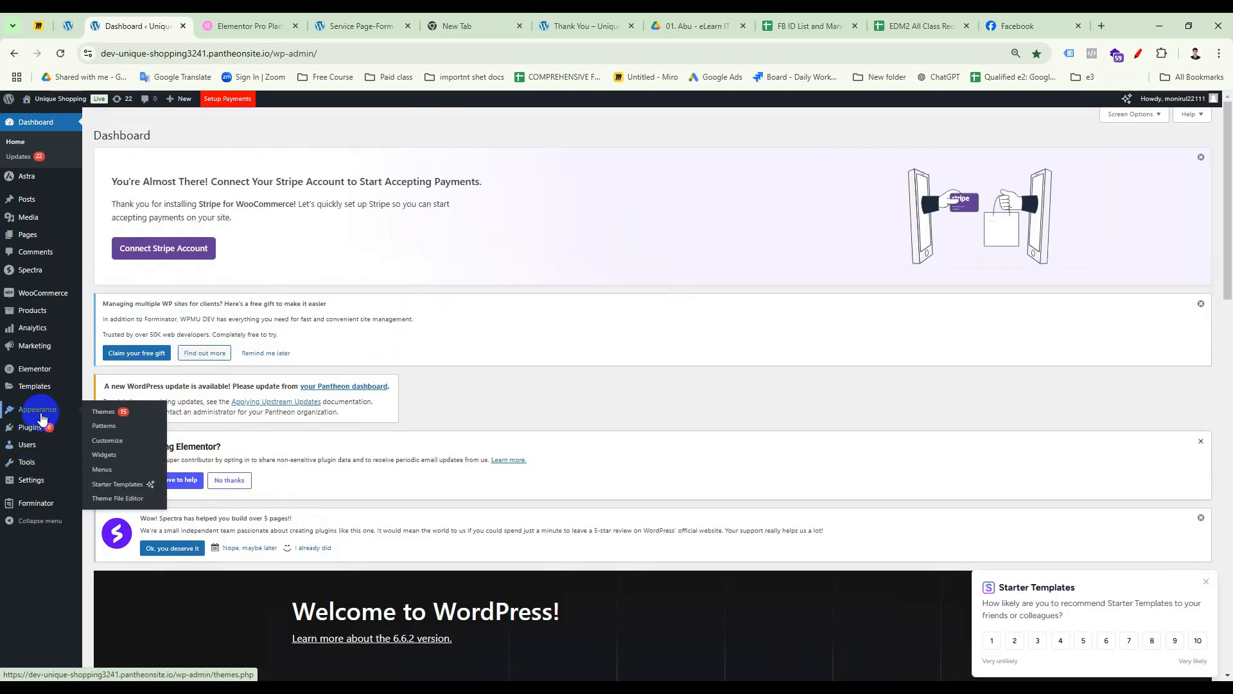
pyautogui.click(103, 470)
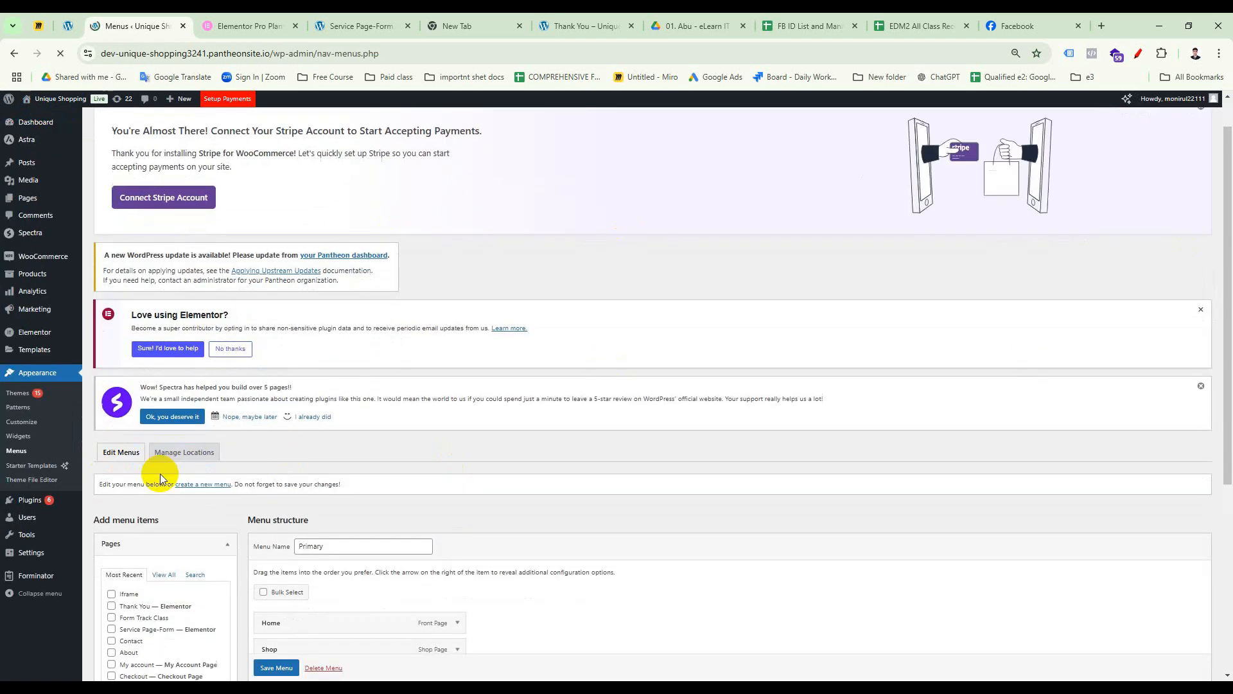
pyautogui.scroll(-4, 160, 482)
# Set the browser zoom to 100% and bring the menu's page list and structure into view
pyautogui.click(1220, 53)
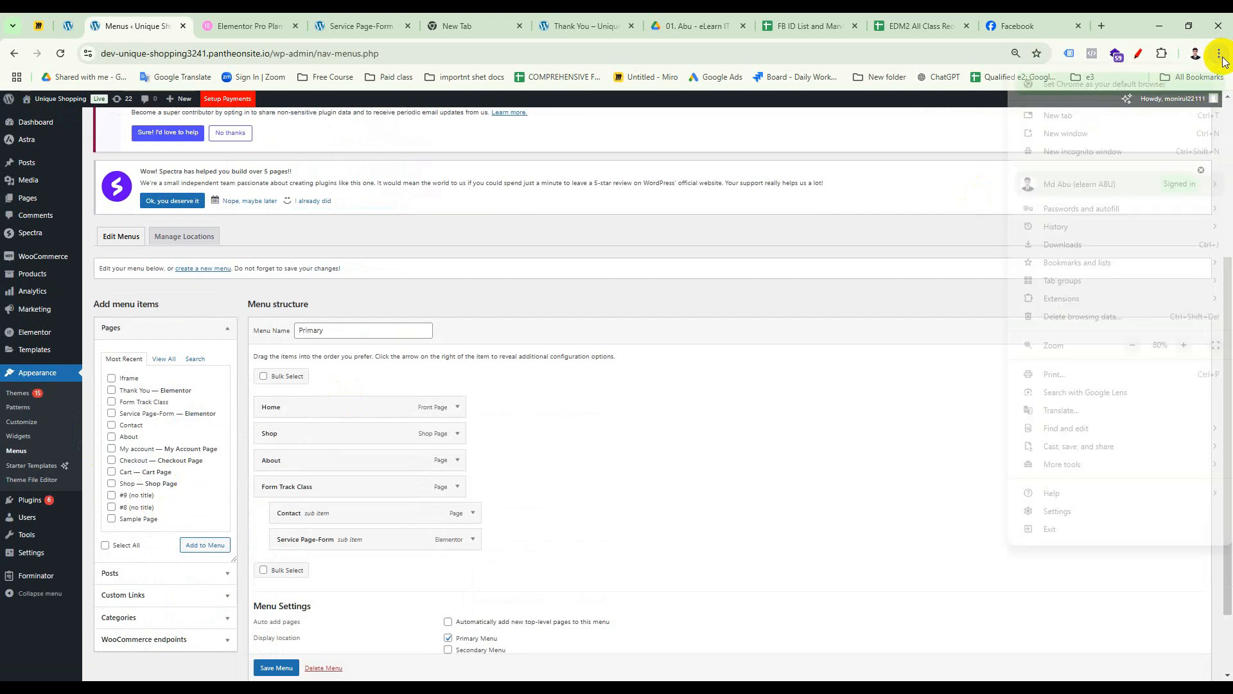
pyautogui.click(1183, 345)
pyautogui.click(1184, 345)
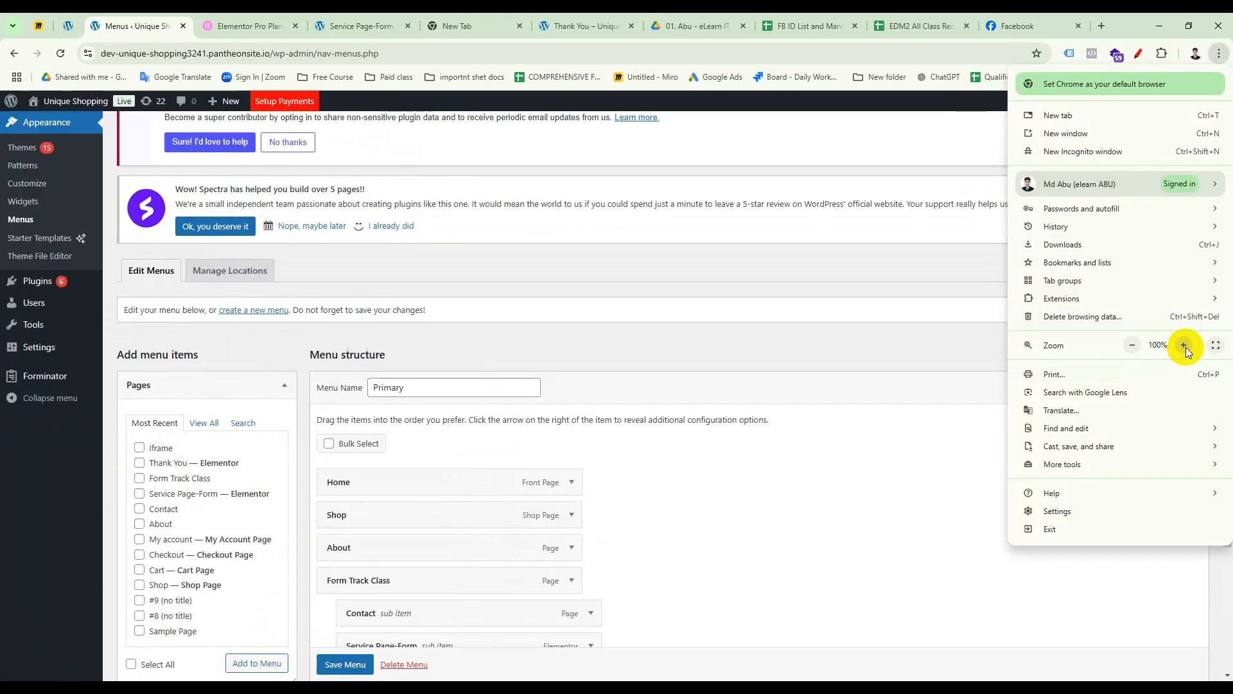
pyautogui.click(555, 368)
pyautogui.scroll(-2, 241, 388)
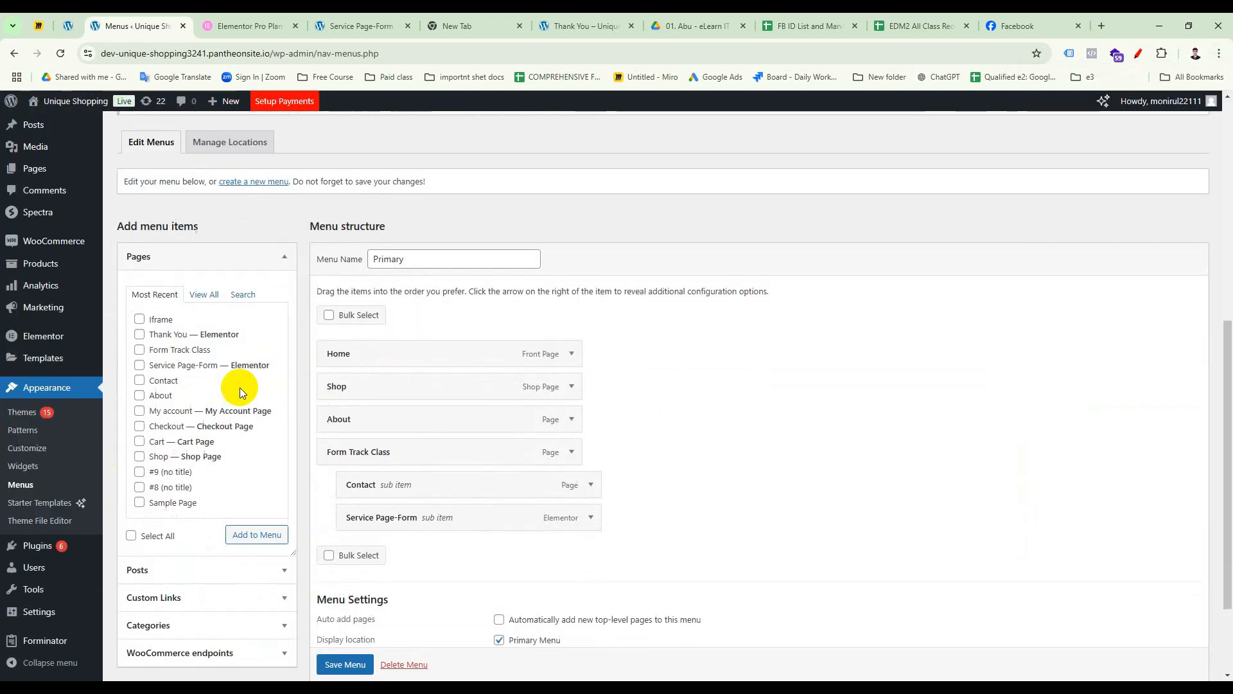
# Add the Iframe page to the Primary menu and nest it as a sub item under Form Track Class
pyautogui.click(140, 319)
pyautogui.click(253, 535)
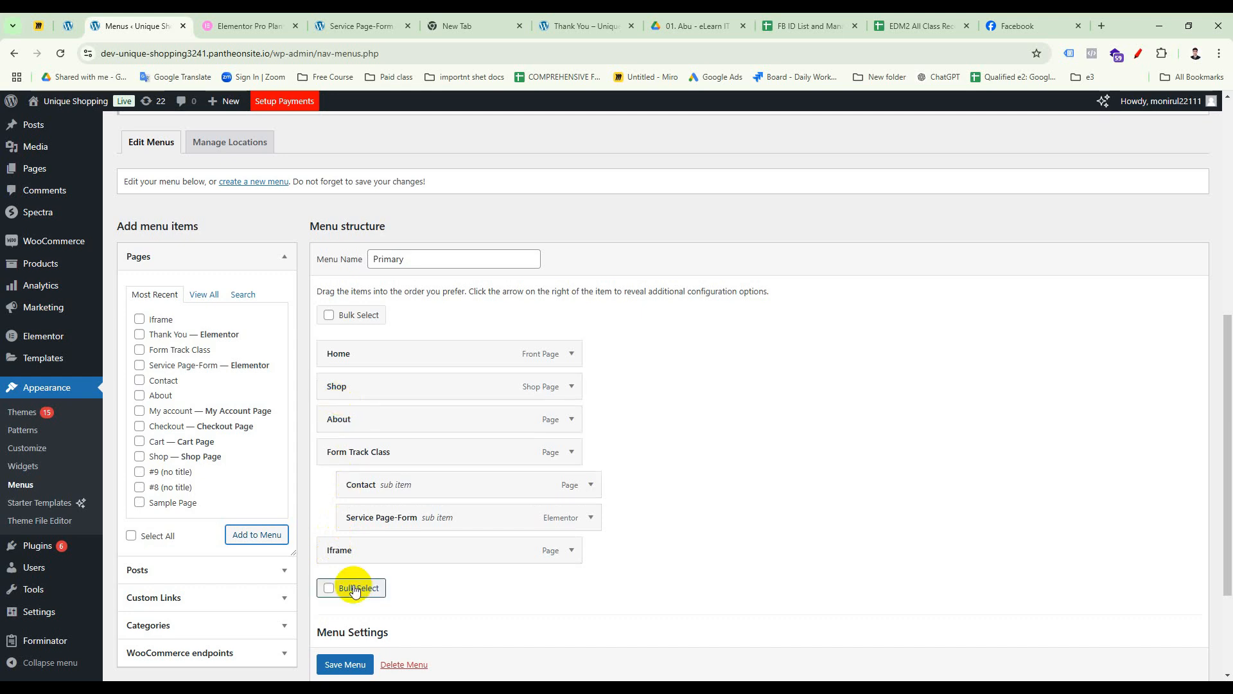
pyautogui.moveTo(337, 550); pyautogui.dragTo(353, 548)
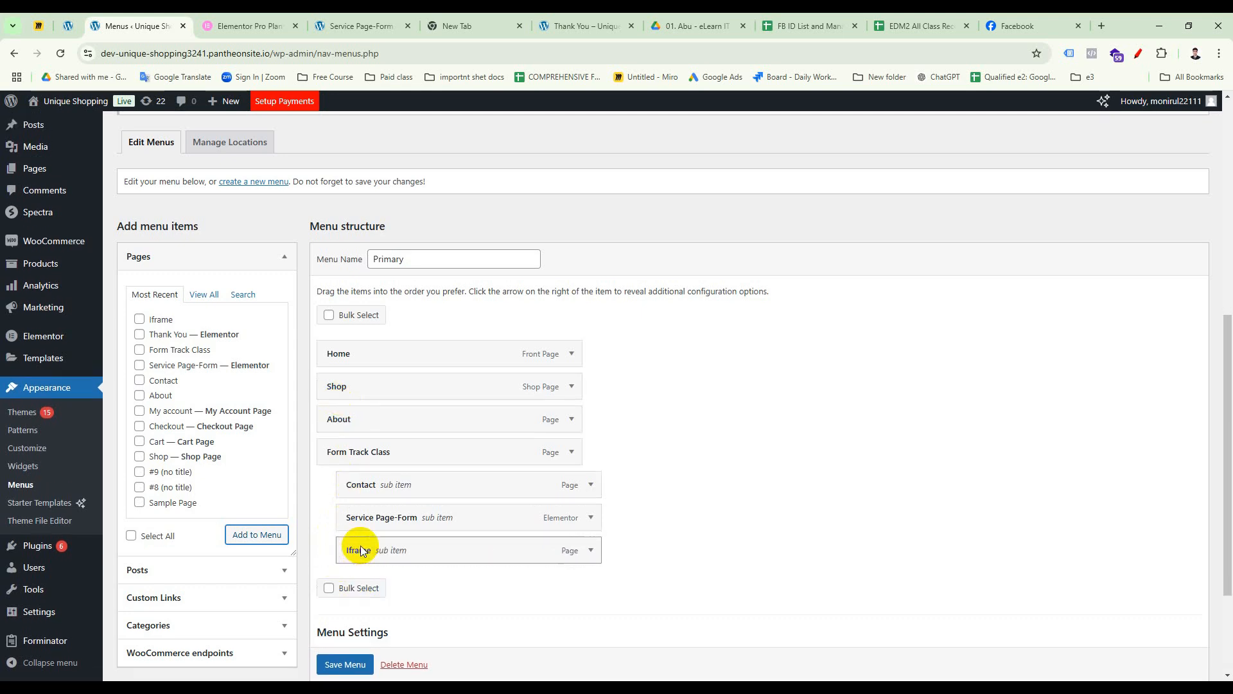
# Save the Primary menu and visit the live site's homepage
pyautogui.scroll(-2, 385, 597)
pyautogui.scroll(-2, 370, 630)
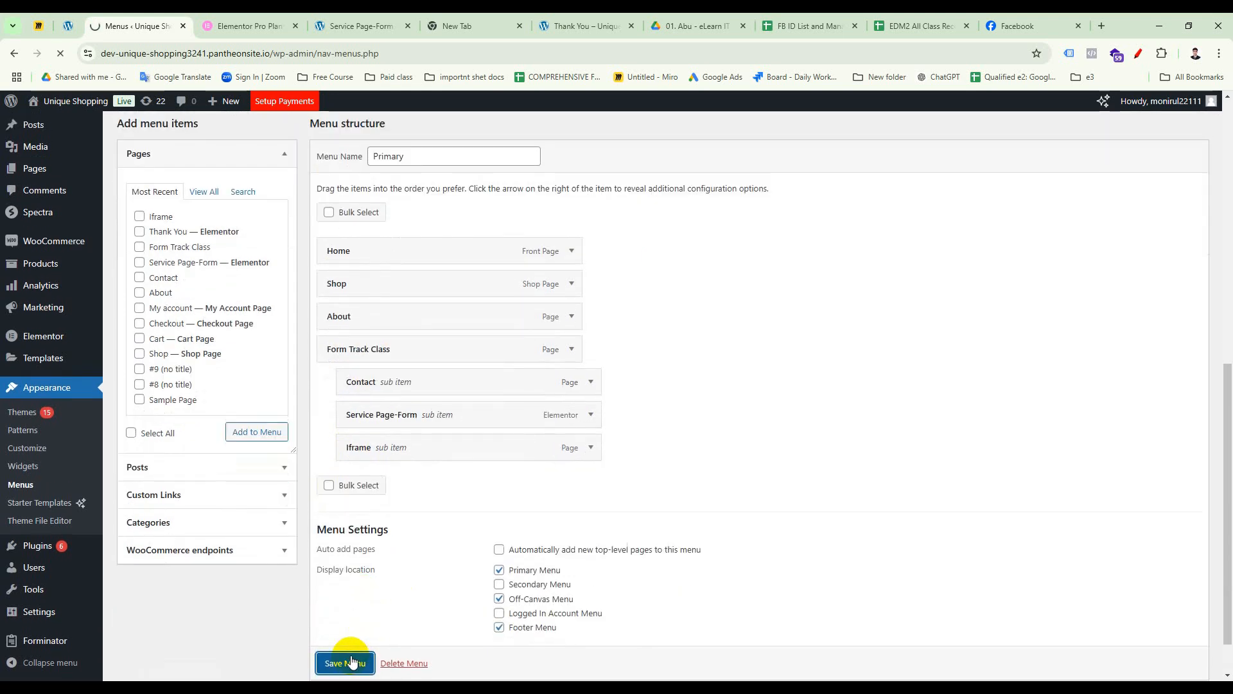
pyautogui.click(350, 661)
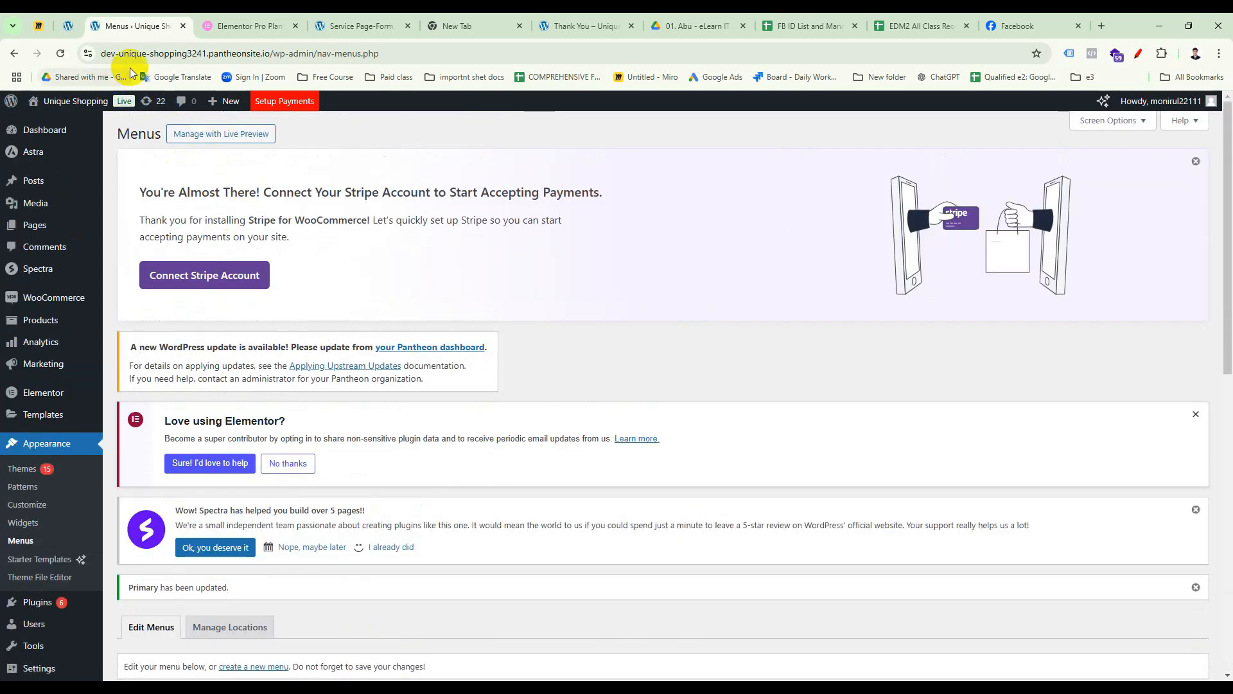
pyautogui.click(87, 103)
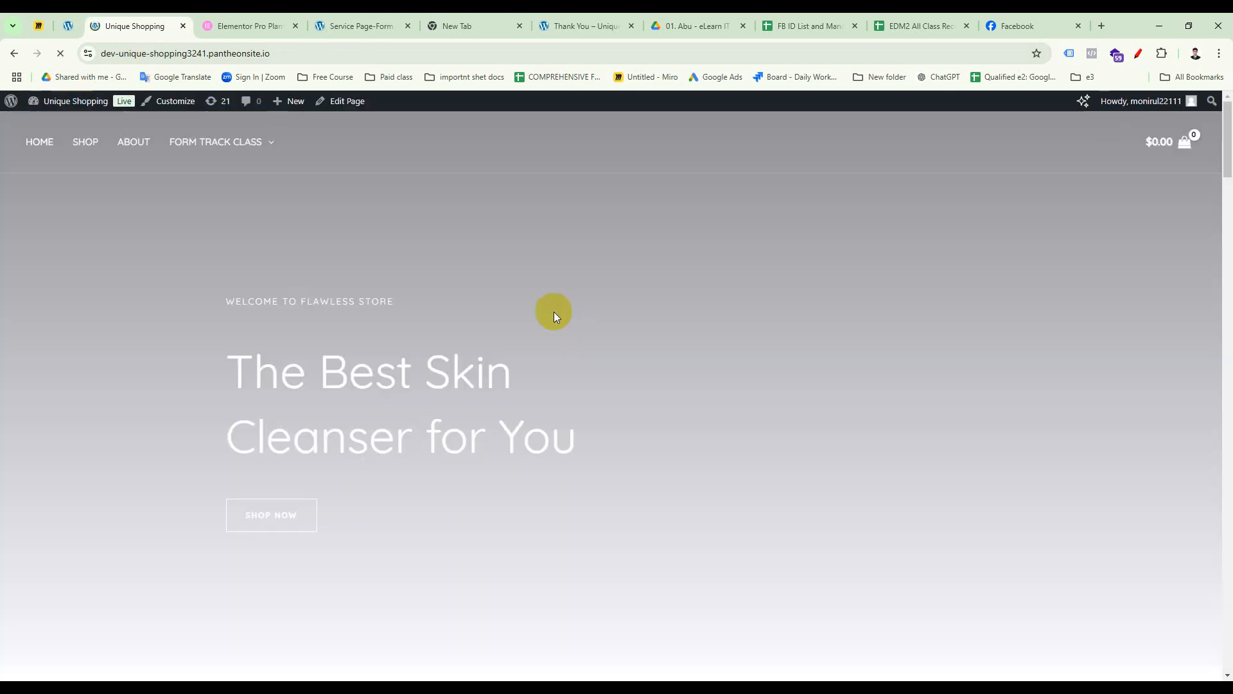
# Capture the homepage header area, mark the Form Track Class menu item with a red arrow, and discard the capture
pyautogui.press('Print')
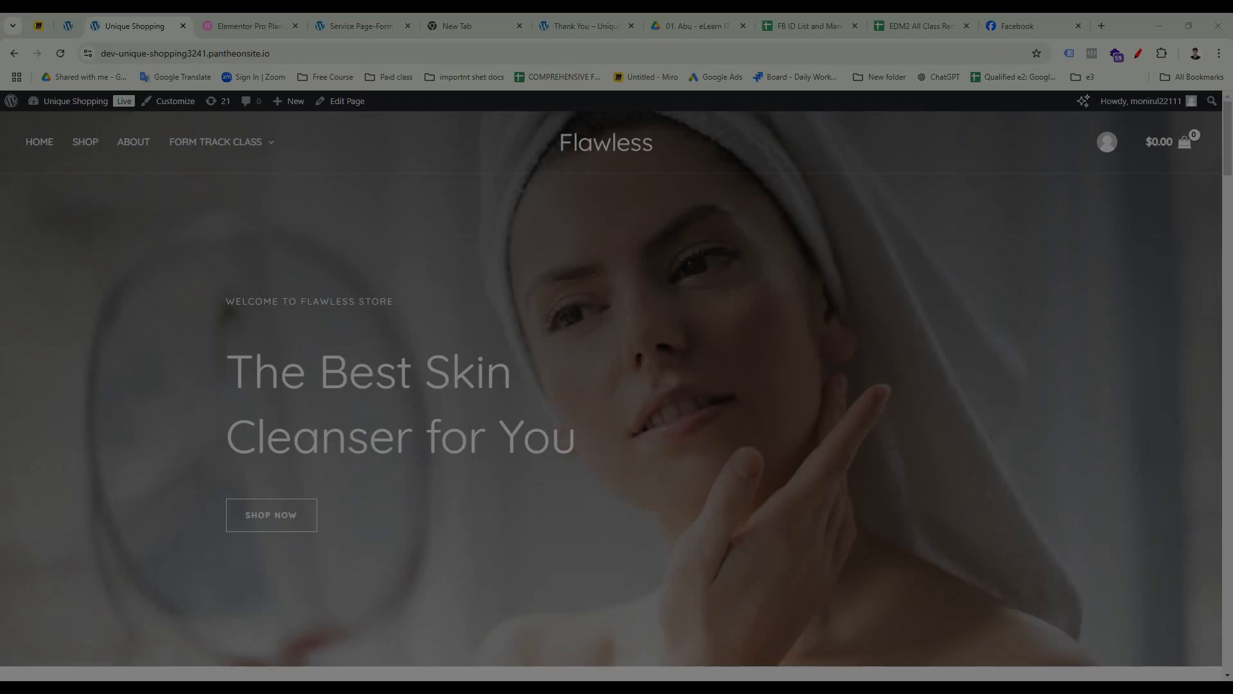
pyautogui.moveTo(1, 92); pyautogui.dragTo(687, 454)
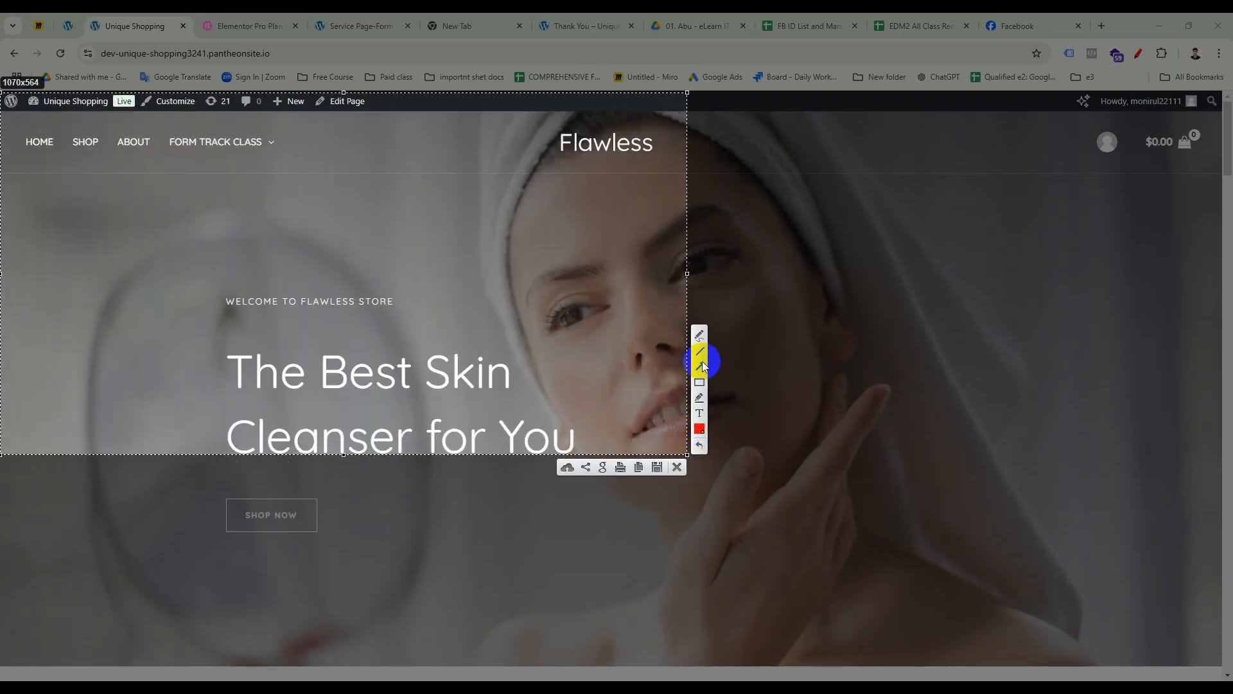
pyautogui.moveTo(129, 226); pyautogui.dragTo(193, 154)
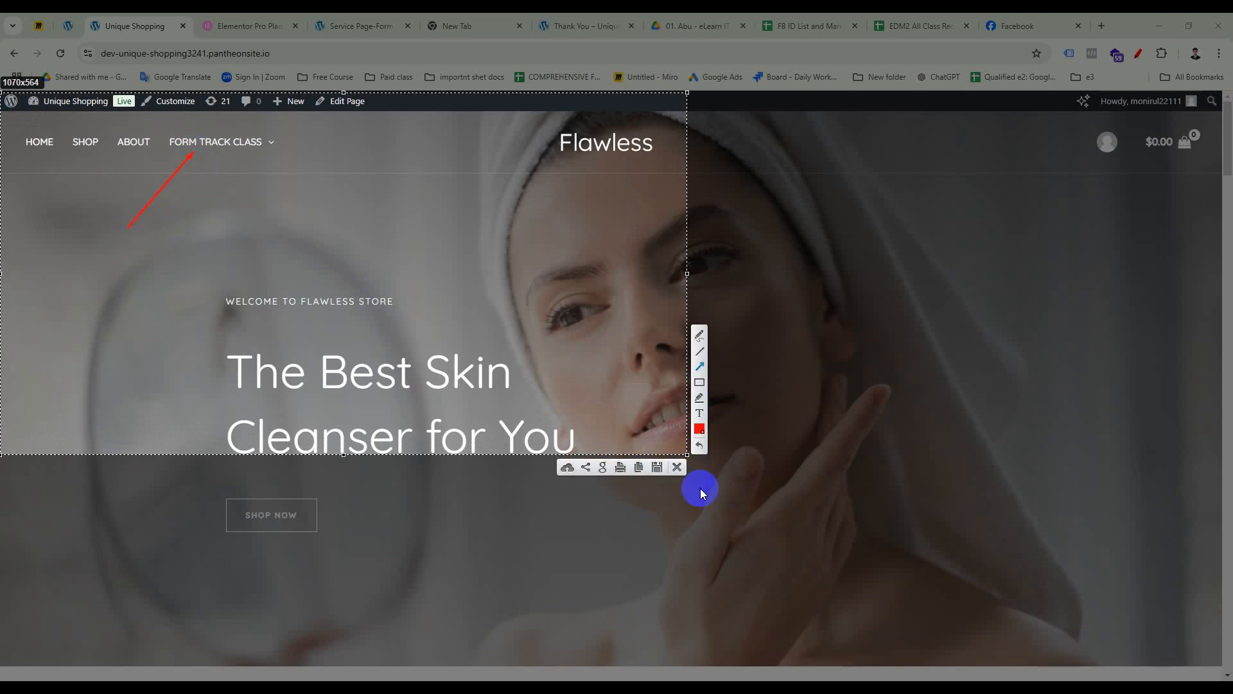
pyautogui.click(677, 466)
# Go to the Iframe page through the site's Form Track Class submenu and view the embedded form down to the footer
pyautogui.moveTo(260, 141)
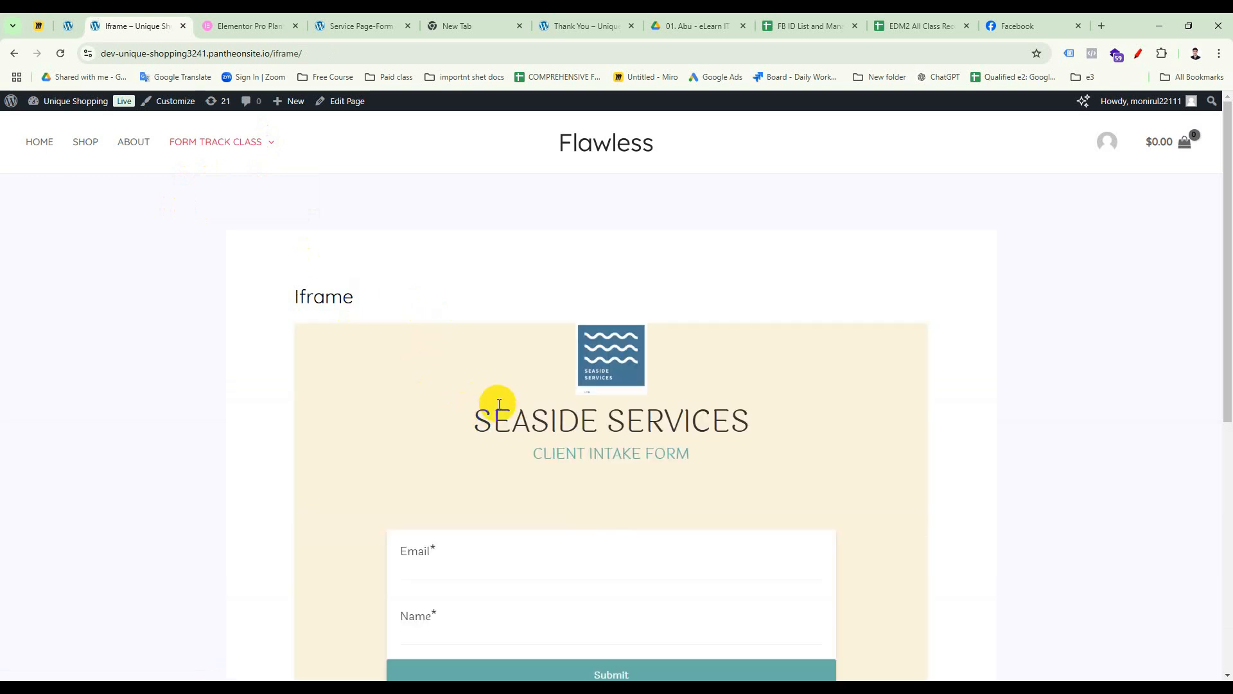
pyautogui.scroll(-3, 488, 463)
pyautogui.scroll(-2, 510, 462)
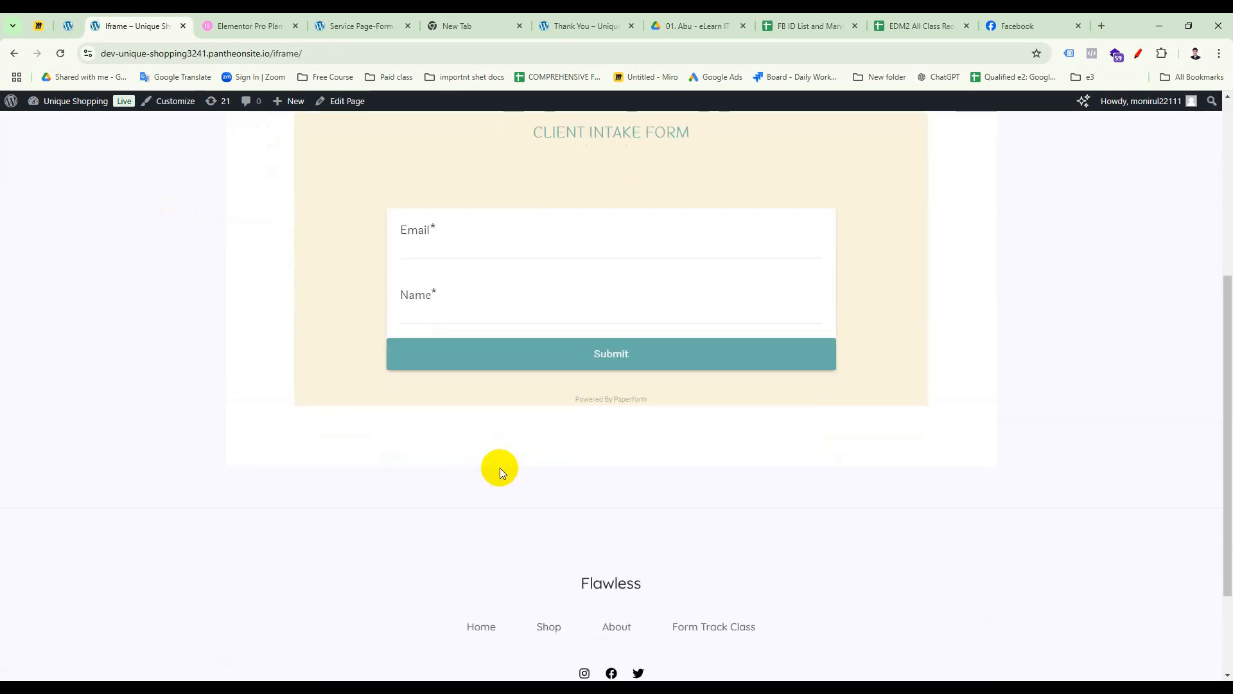